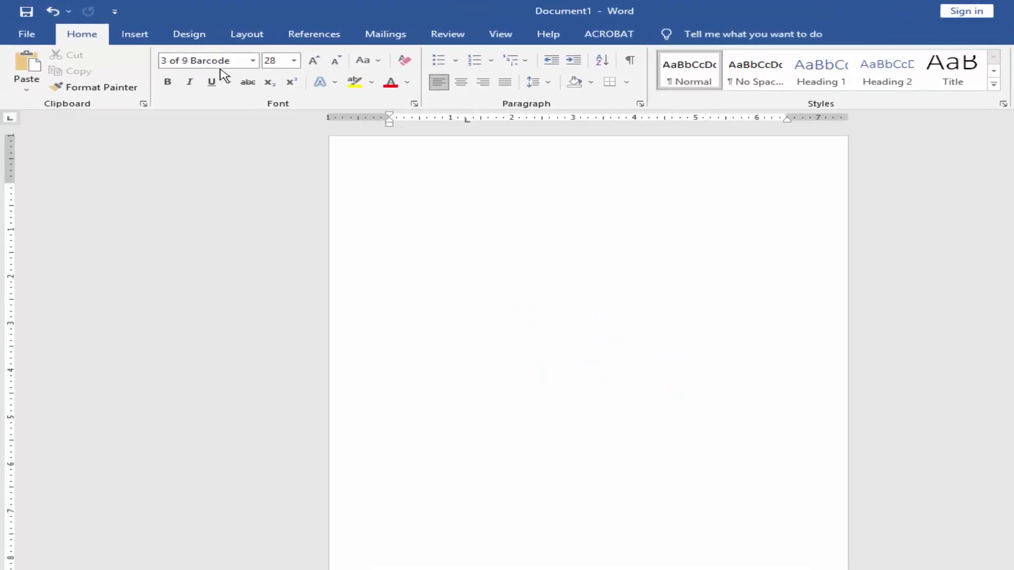
Set a custom paper size of 2.125 inches wide by 3.3 inches high.
left_click(247, 33)
left_click(133, 84)
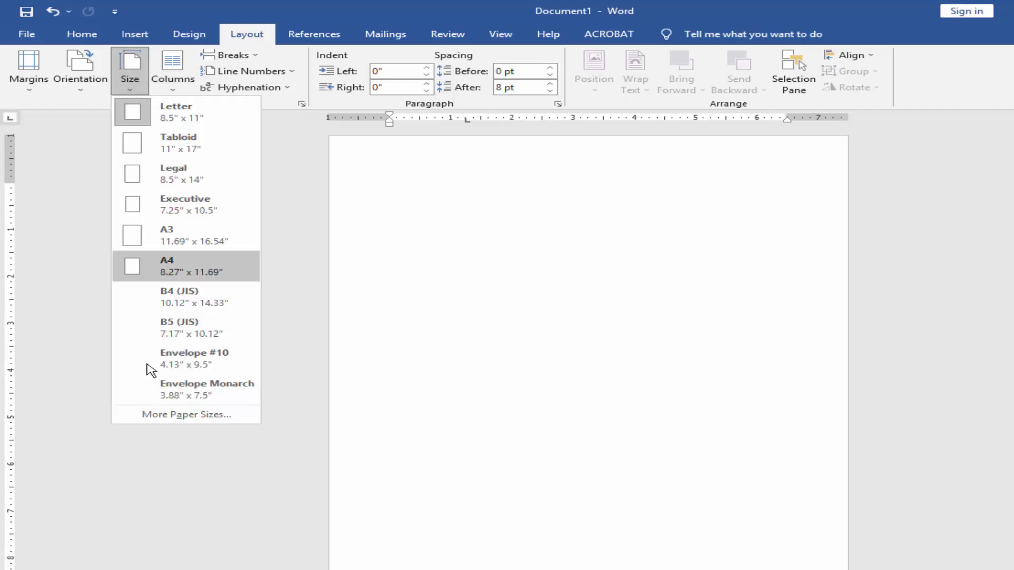
left_click(158, 414)
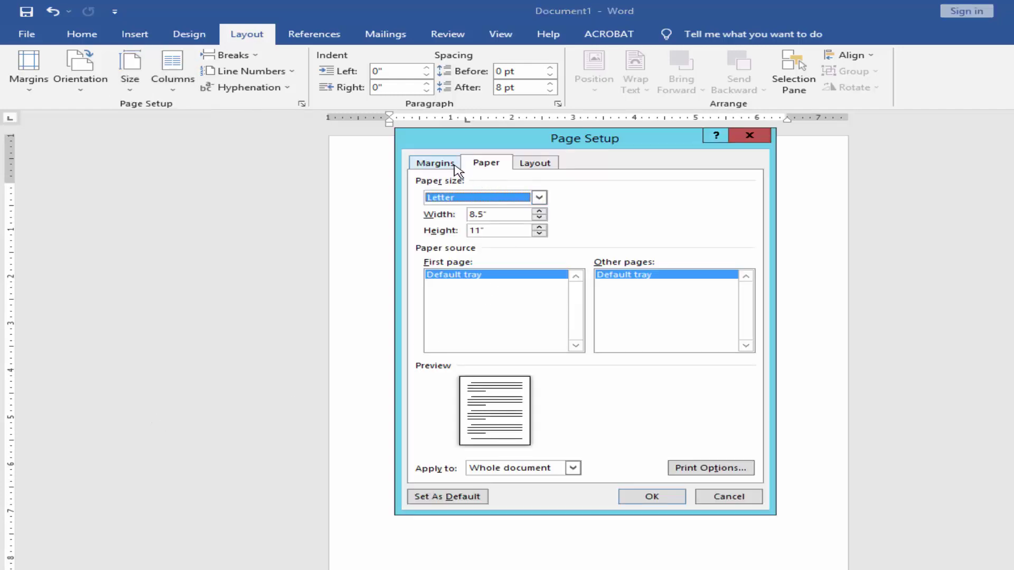
left_click(477, 197)
scroll(502, 239, "down", 3)
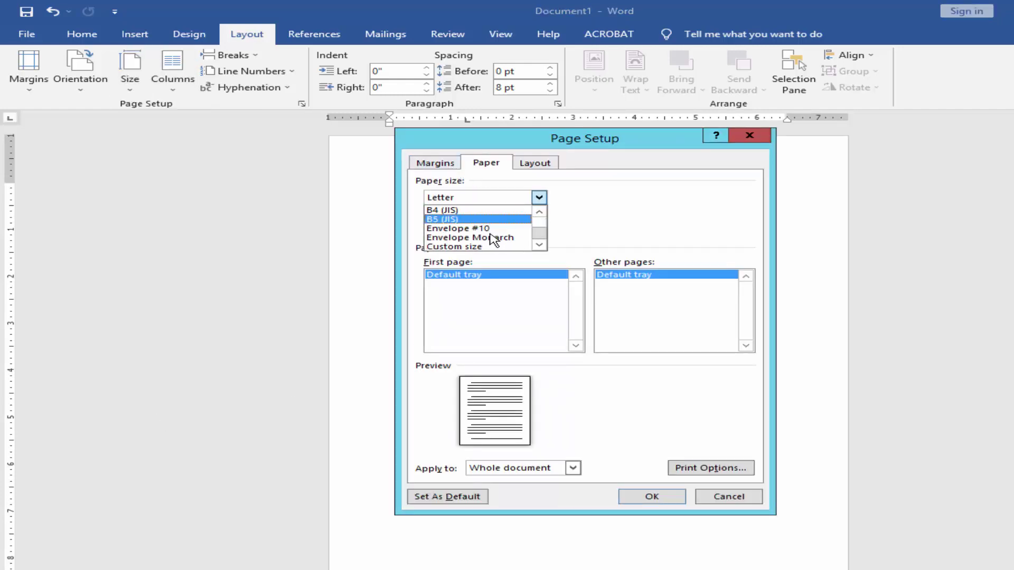
left_click(451, 249)
key("Tab")
type("2.125")
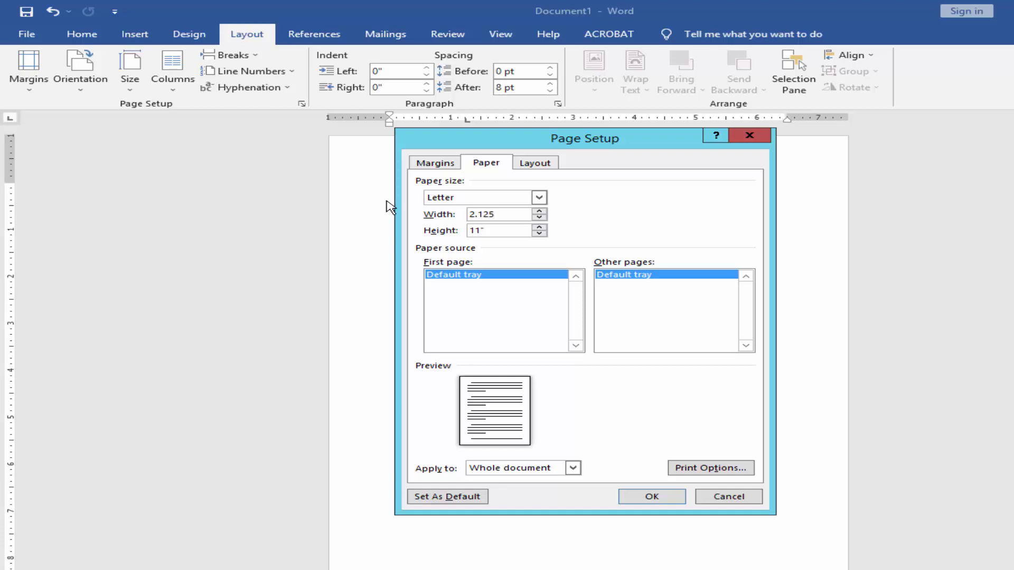
key("Tab")
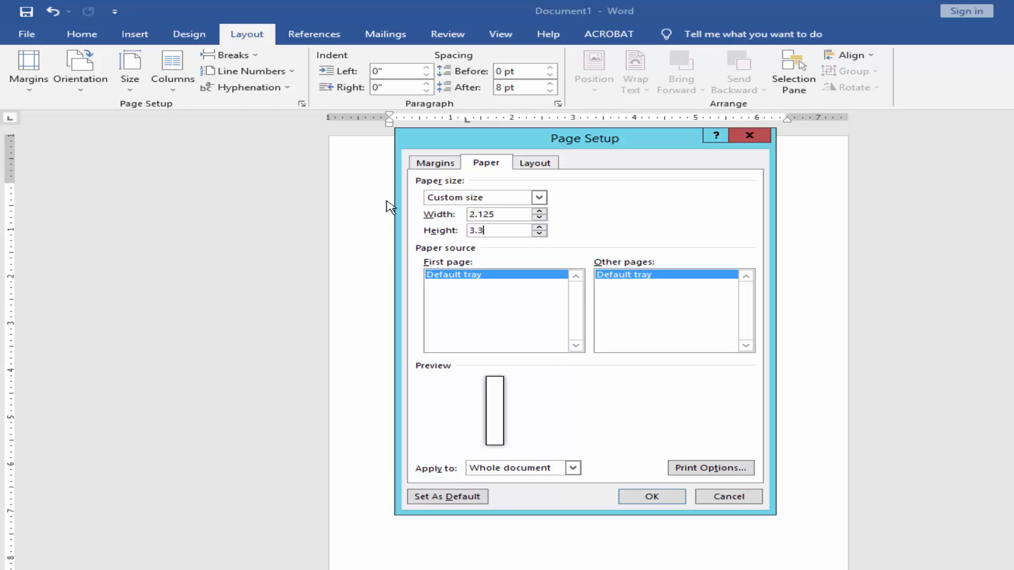
Set all margins to 0.1 inch, apply, and ignore the printable-area warning.
left_click(438, 163)
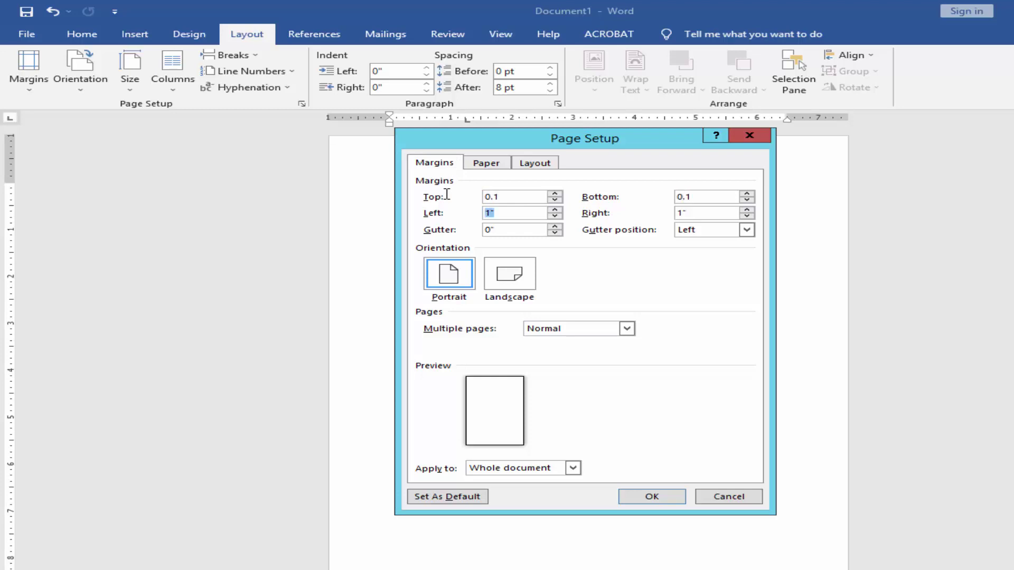
type("1")
key("Tab")
type("0")
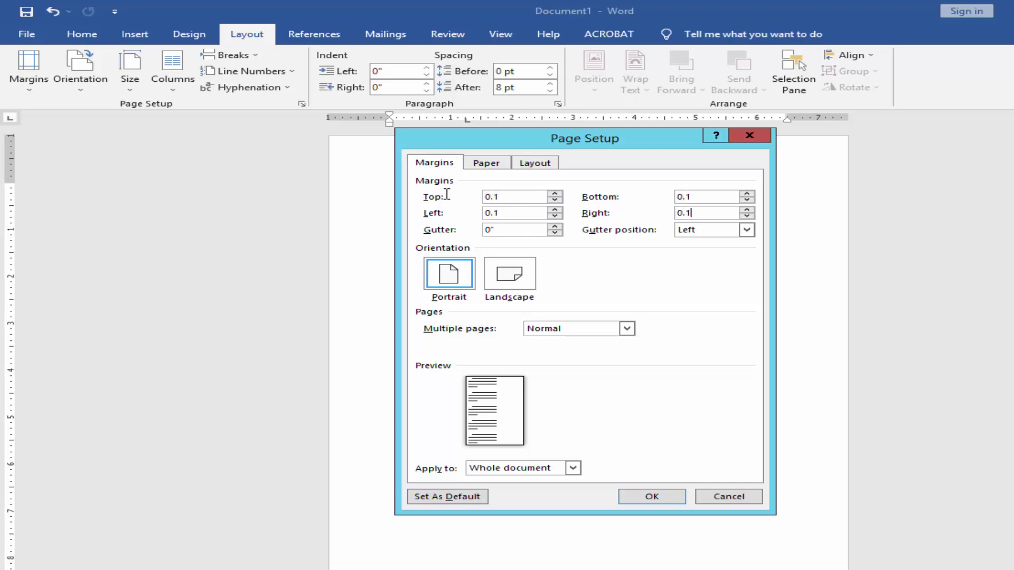
key("Tab")
left_click(651, 497)
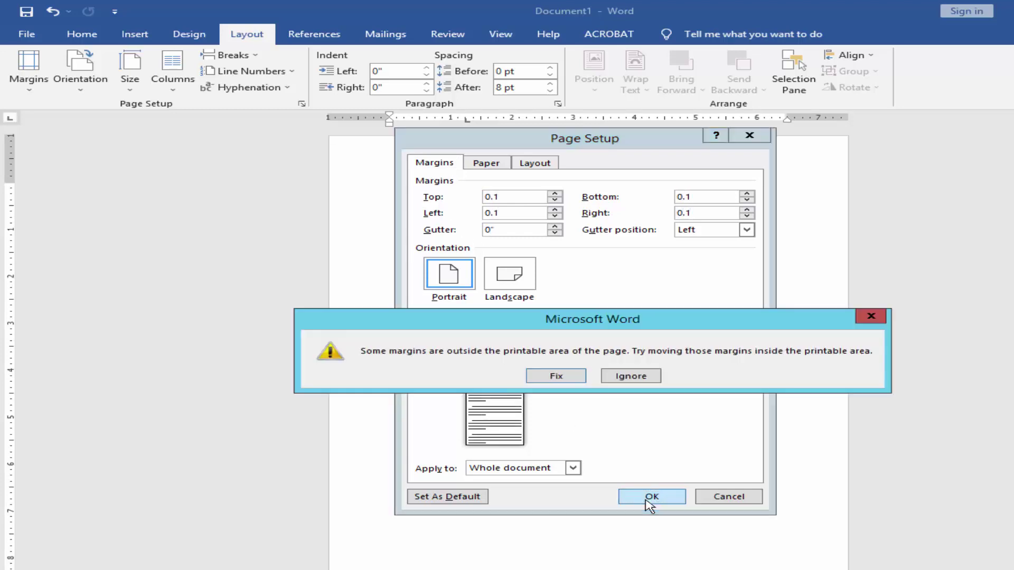
left_click(631, 376)
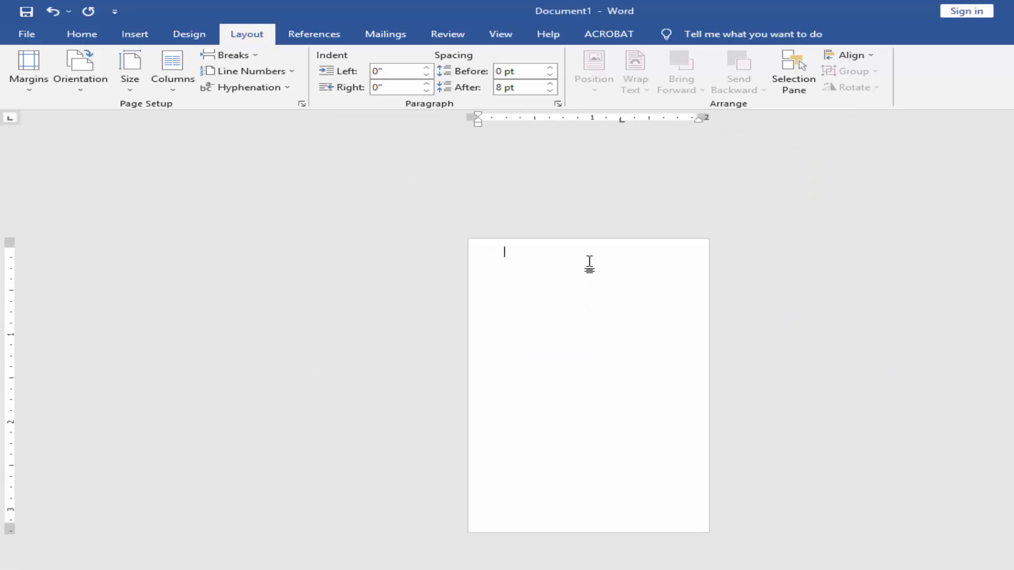
Draw a rectangle across the top of the card and enter Edit Points mode.
left_click(127, 35)
left_click(265, 58)
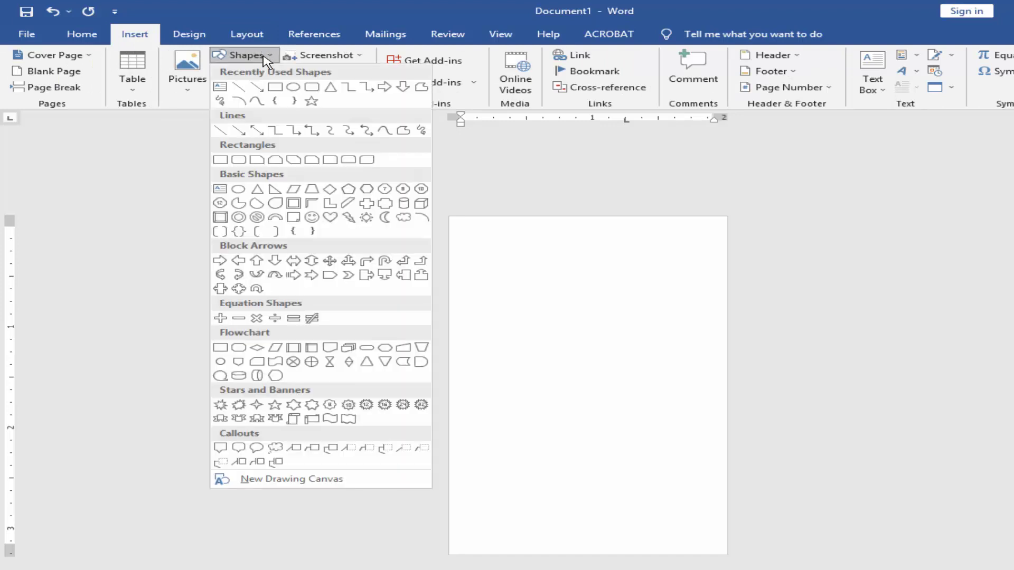
left_click(220, 159)
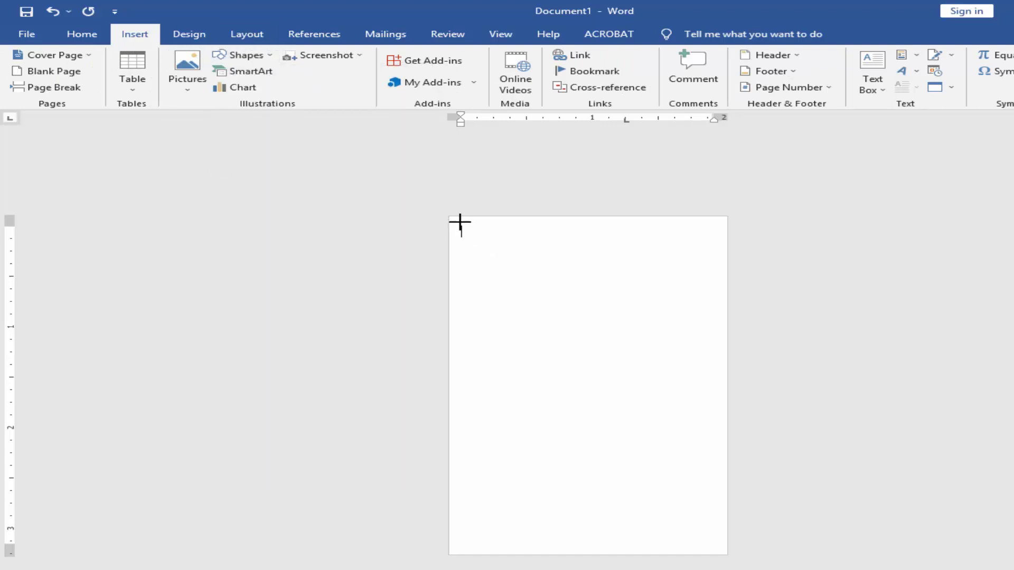
left_click_drag(448, 216, 727, 337)
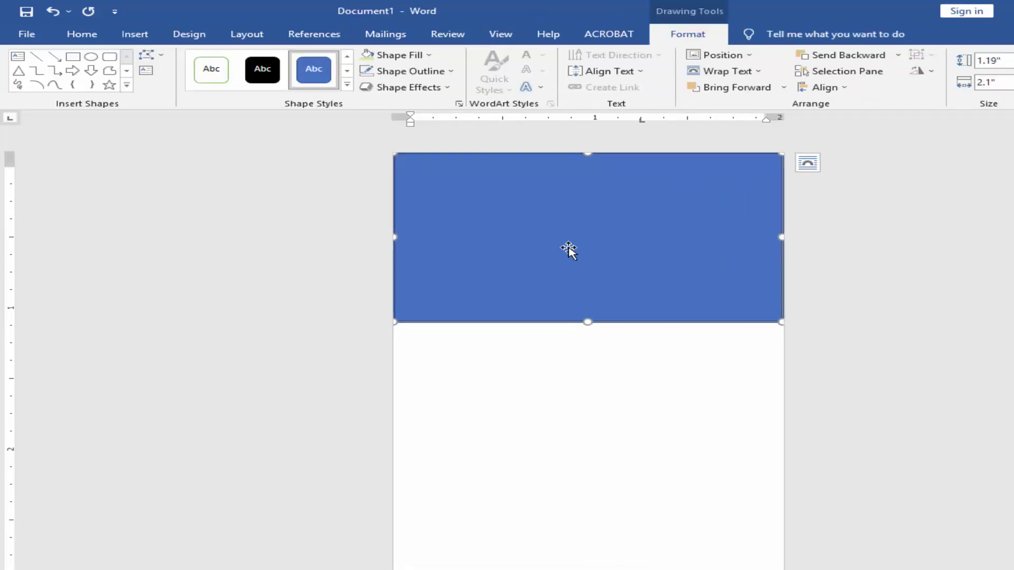
right_click(568, 250)
left_click(623, 345)
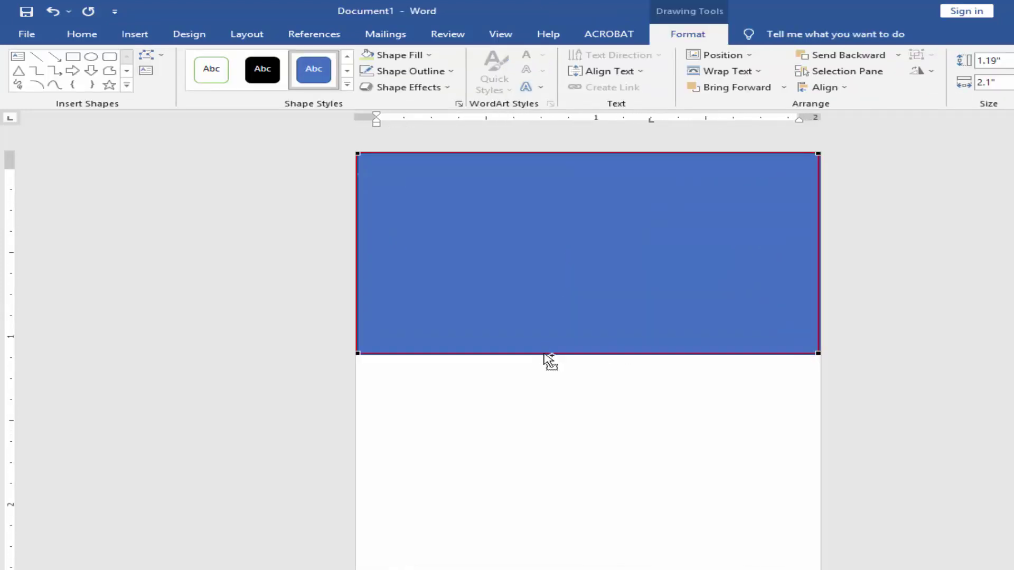
scroll(549, 361, "up", 3, "ctrl")
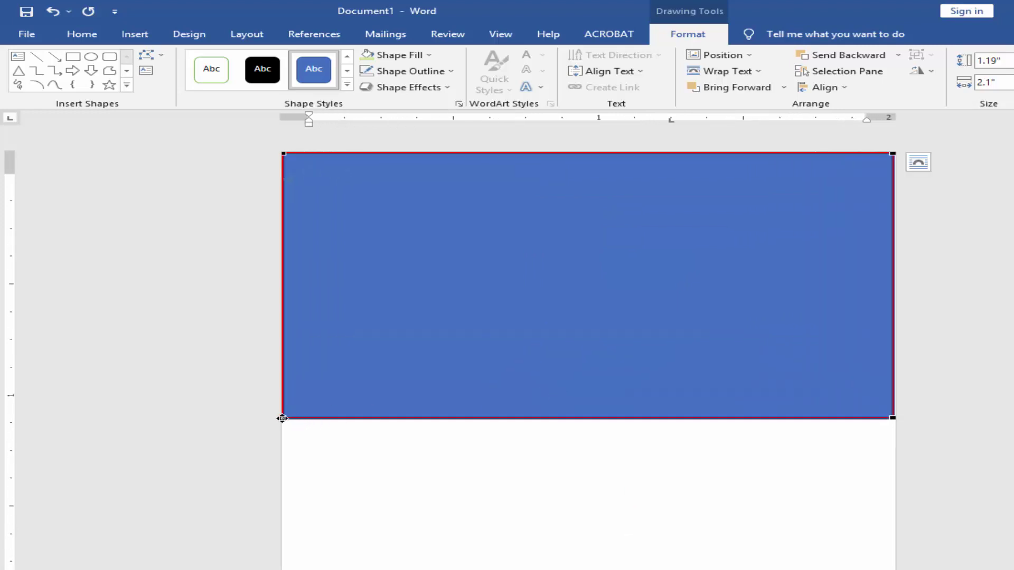
Raise the bottom-left corner and bend the bottom edge into a wave deeper on the right.
left_click_drag(283, 413, 286, 352)
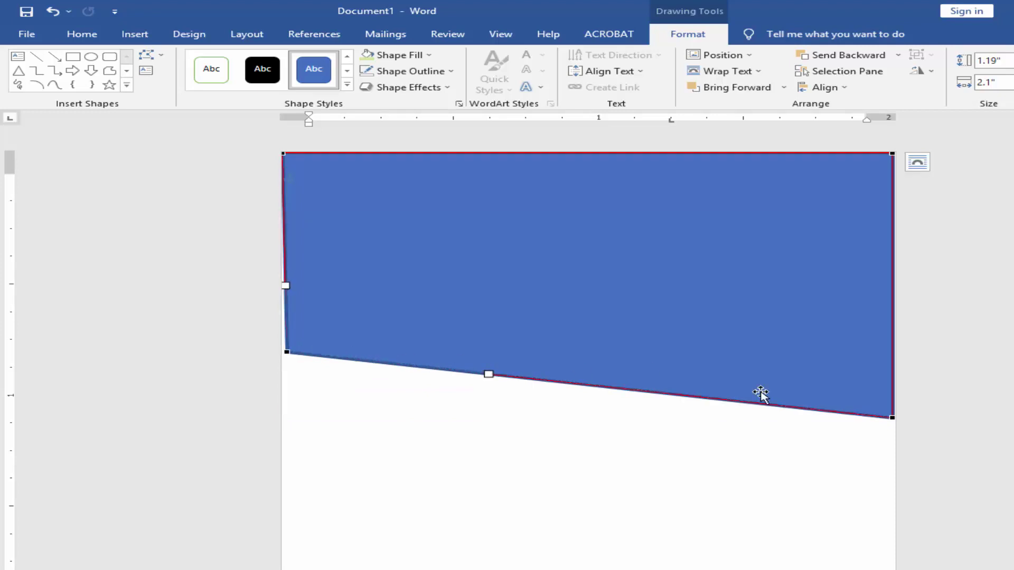
left_click(891, 417)
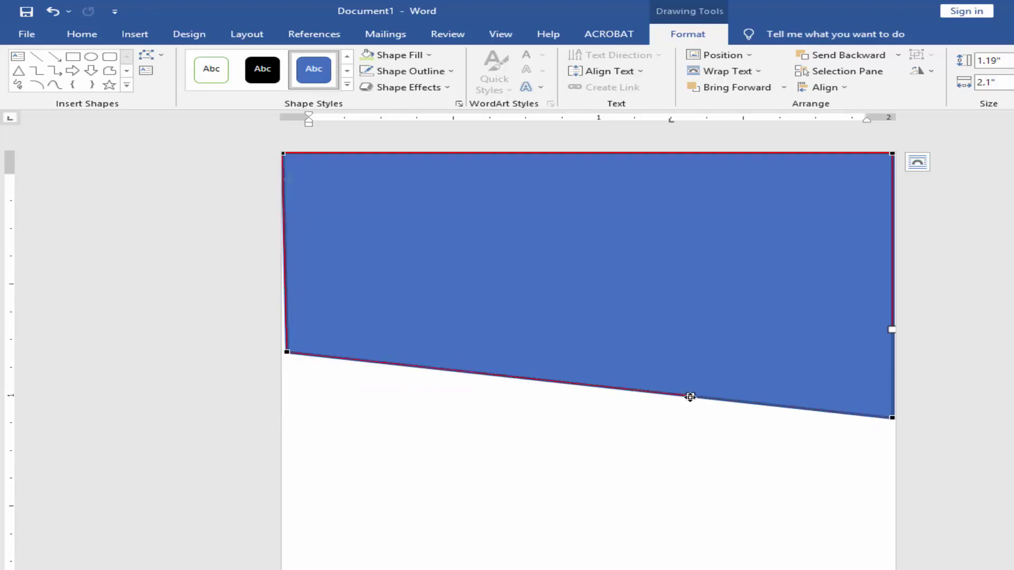
left_click_drag(689, 392, 637, 350)
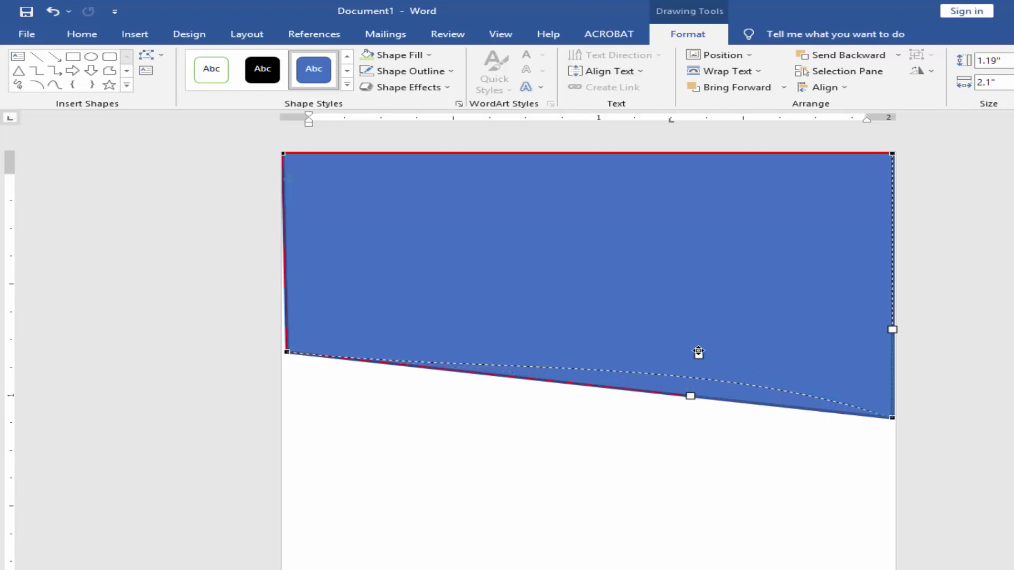
left_click(287, 352)
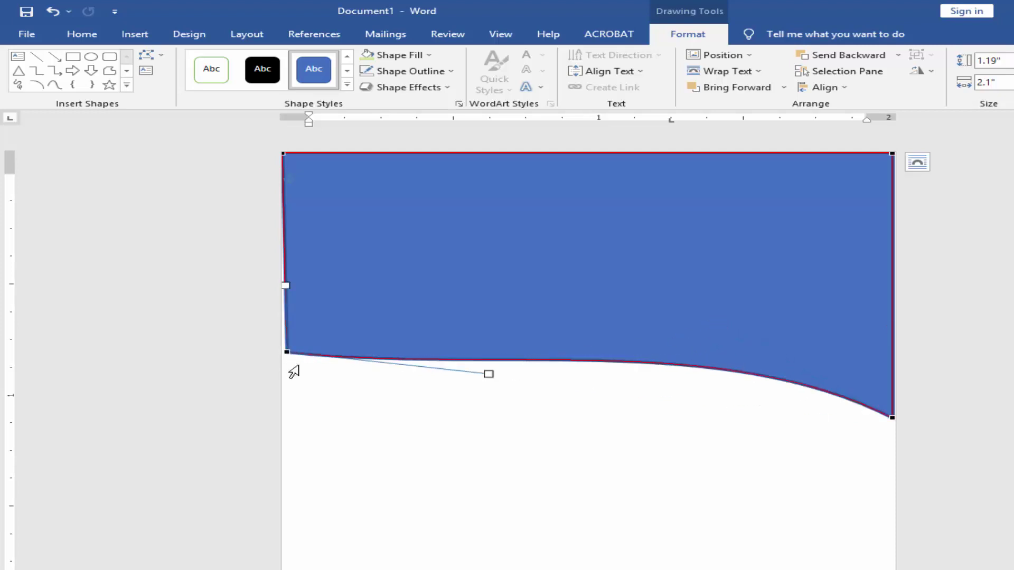
left_click_drag(491, 373, 467, 436)
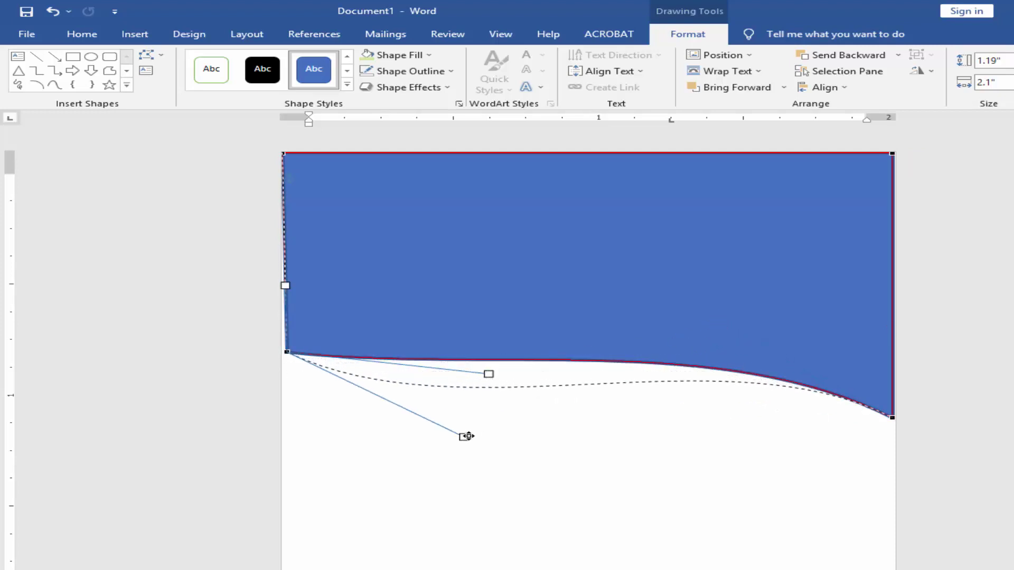
left_click(892, 419)
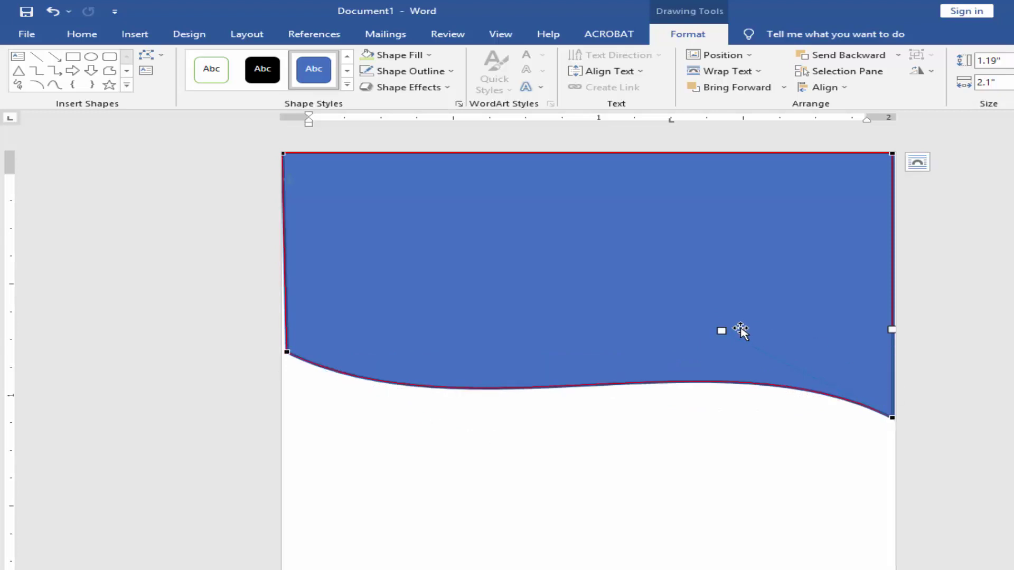
mouse_move(724, 325)
left_mouse_down()
mouse_move(785, 225)
mouse_move(616, 249)
left_mouse_up()
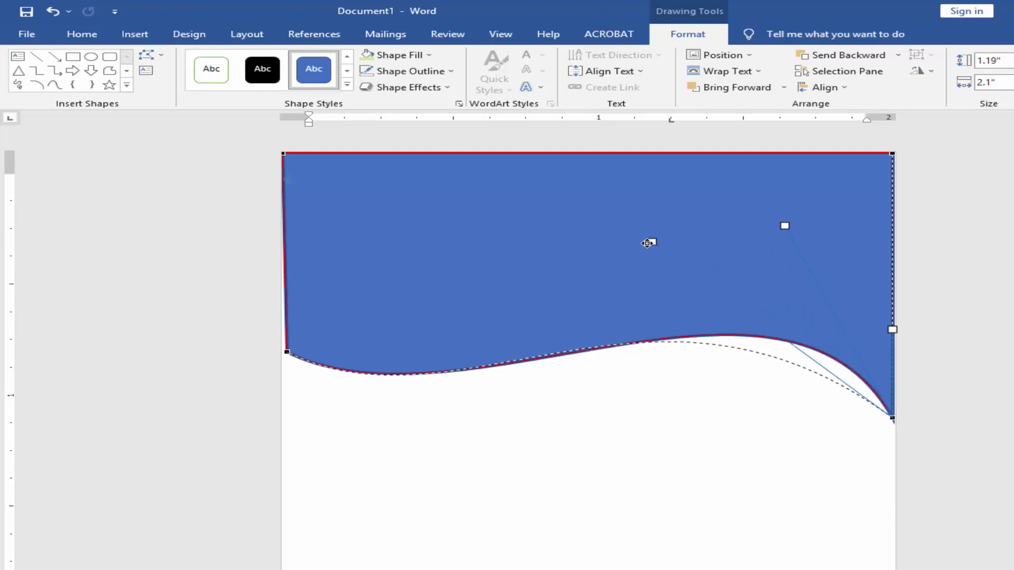
Fine-tune the left and right curves and the bottom-left corner to smooth the wave.
left_click(287, 349)
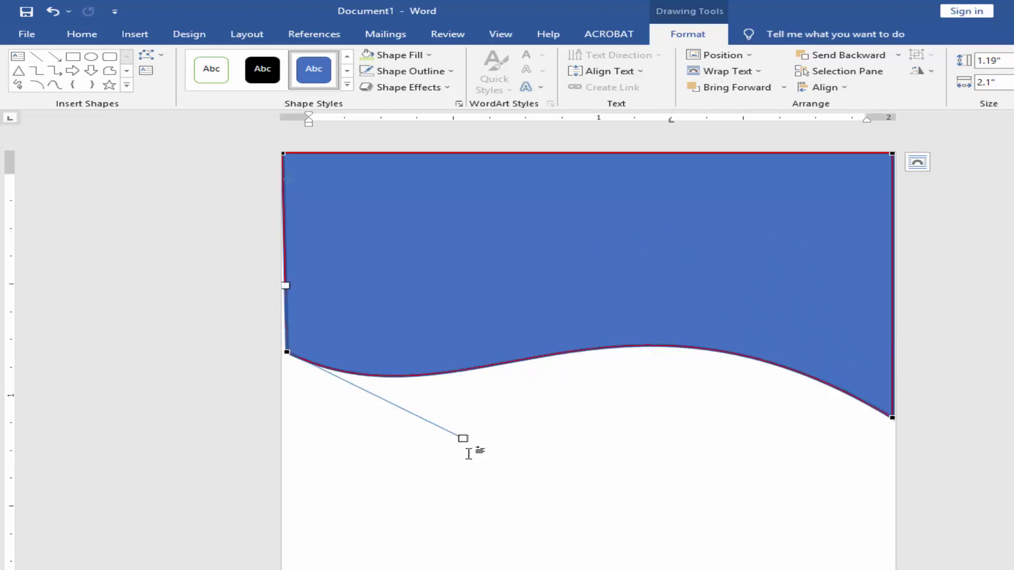
left_click_drag(469, 431, 455, 464)
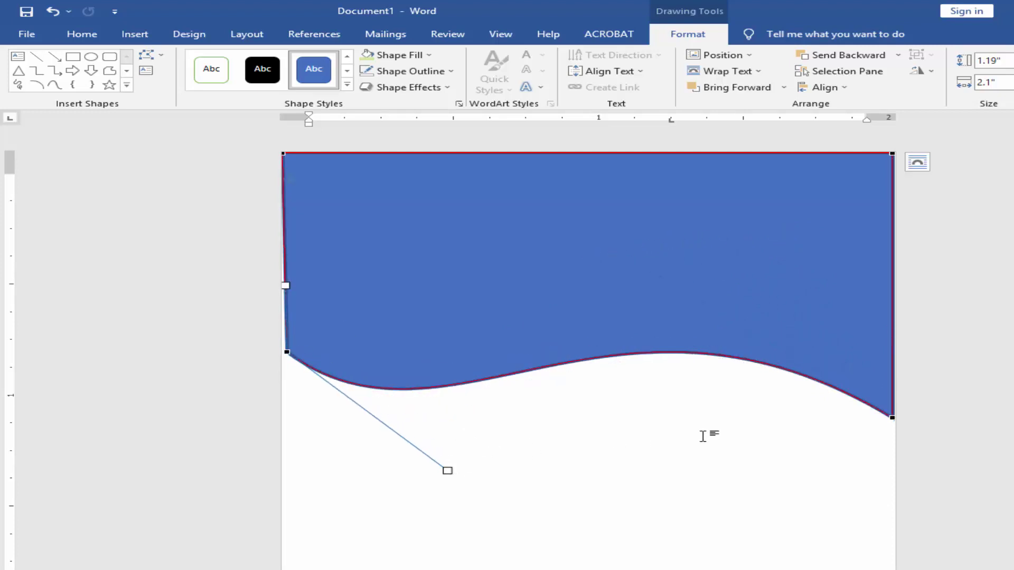
left_click_drag(288, 349, 285, 337)
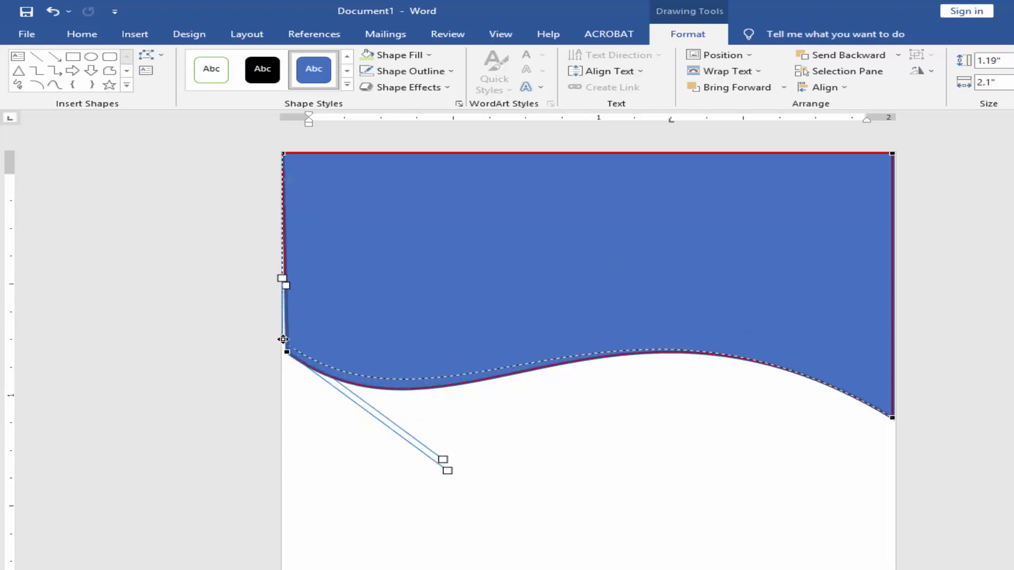
left_click(892, 419)
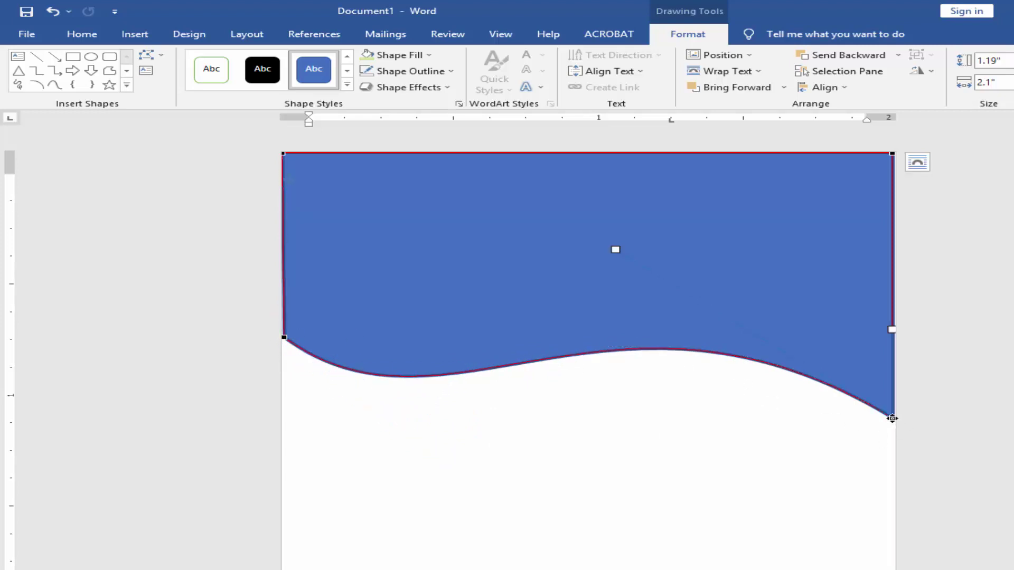
left_click_drag(611, 252, 674, 222)
left_click(285, 338)
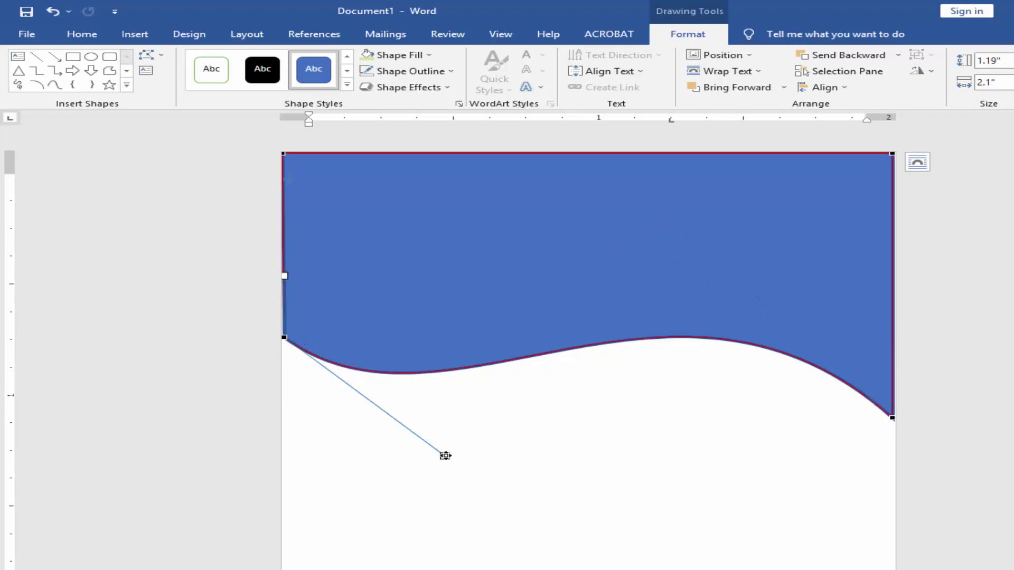
left_click_drag(445, 456, 435, 472)
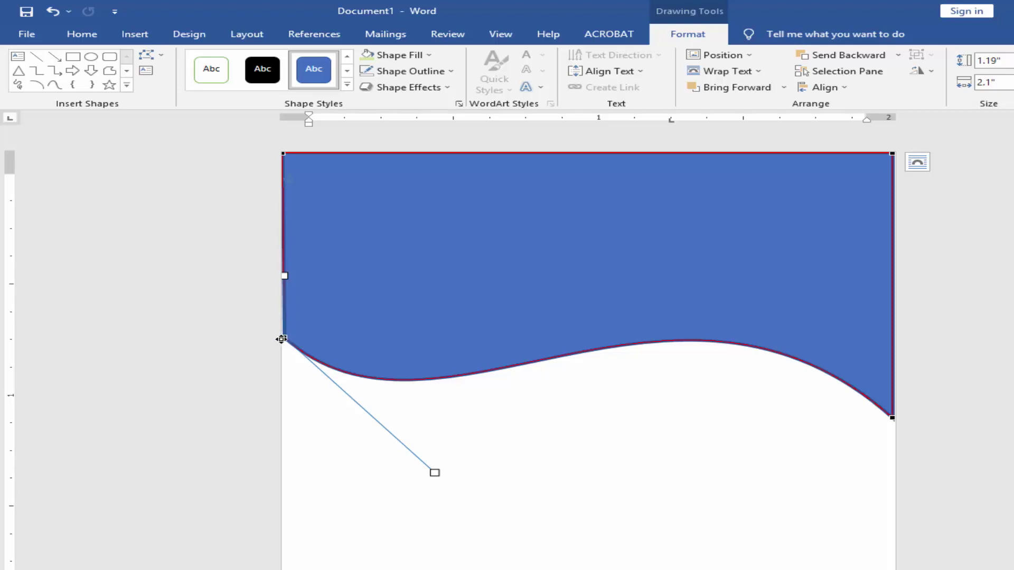
left_click_drag(281, 339, 283, 338)
Remove the wave shape's outline.
left_click(460, 420)
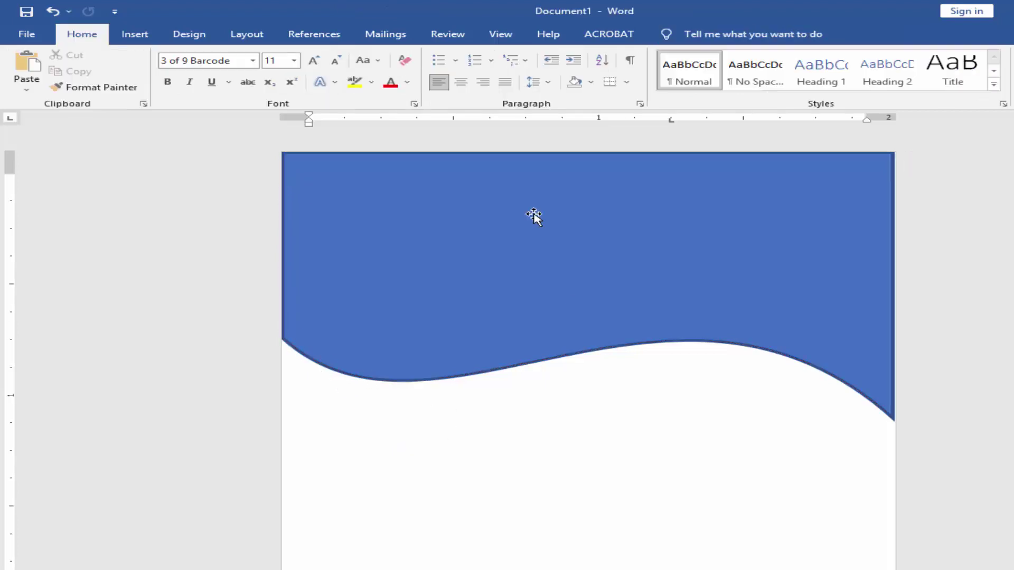
left_click(498, 208)
left_click(688, 33)
left_click(452, 77)
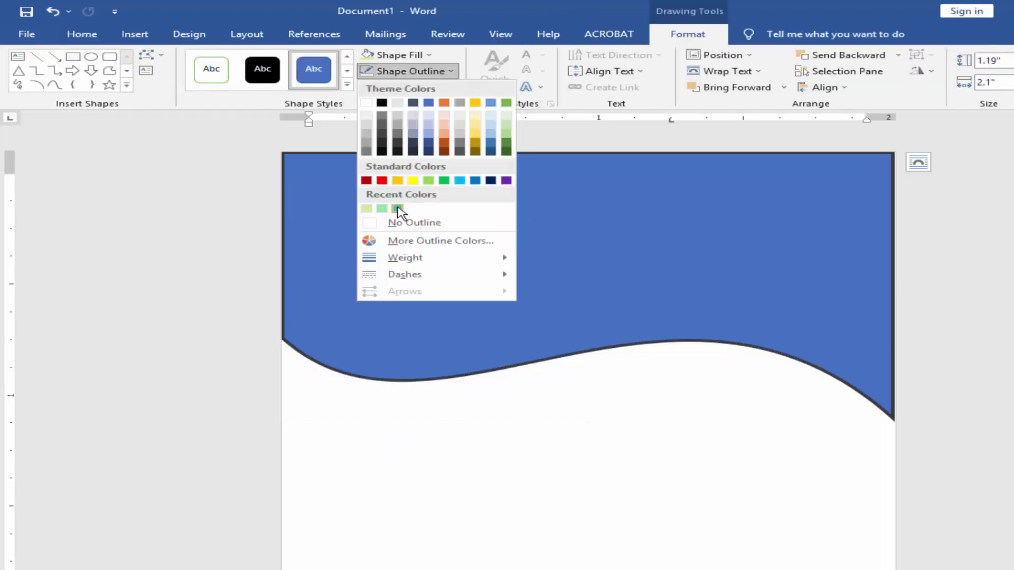
left_click(406, 220)
Stretch the wave to the left and right page edges.
left_click(484, 433)
left_click(466, 223)
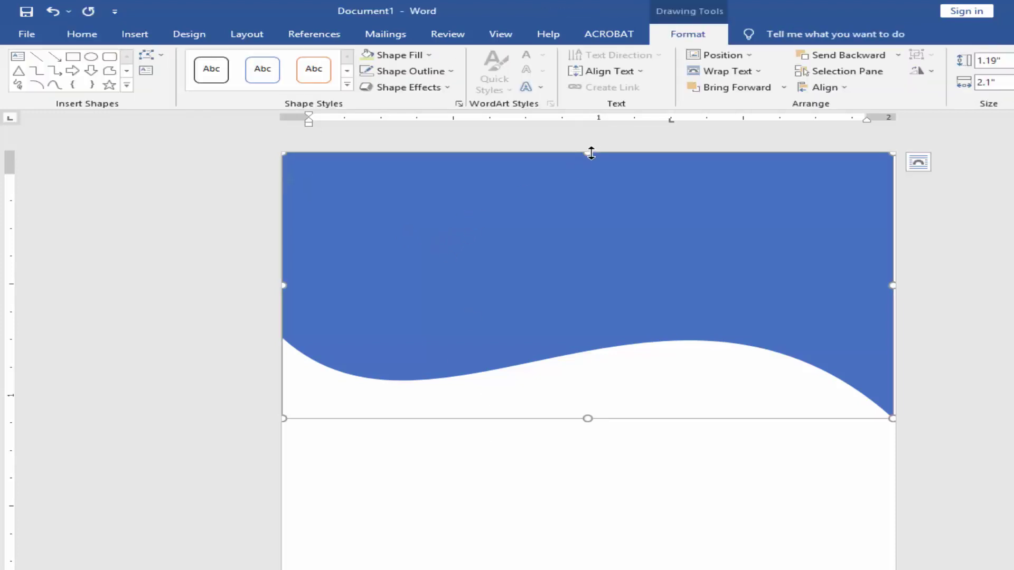
mouse_move(285, 285)
left_mouse_down()
mouse_move(267, 291)
mouse_move(275, 285)
left_mouse_up()
left_click(328, 285)
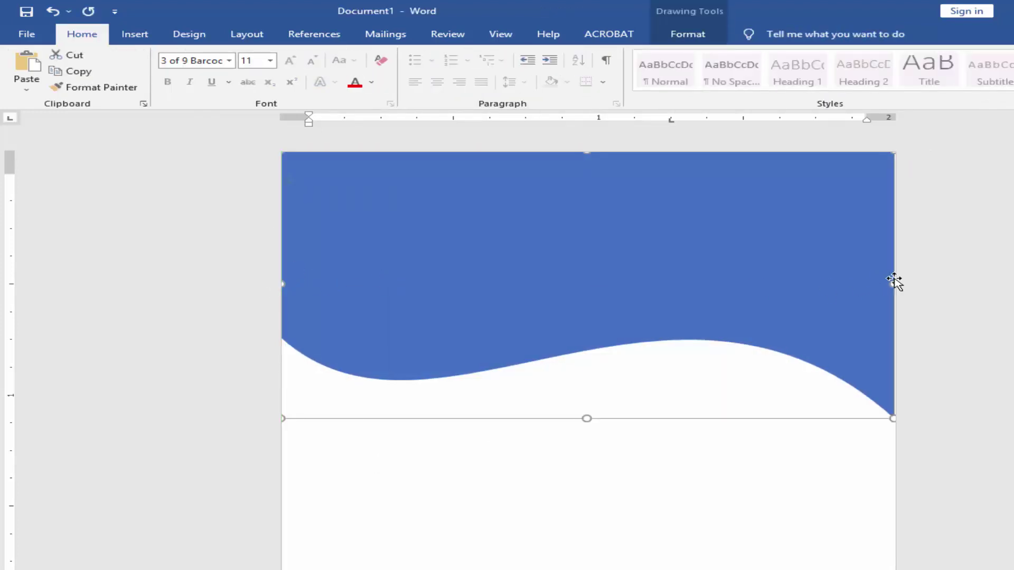
left_click_drag(892, 284, 896, 284)
left_click(509, 265)
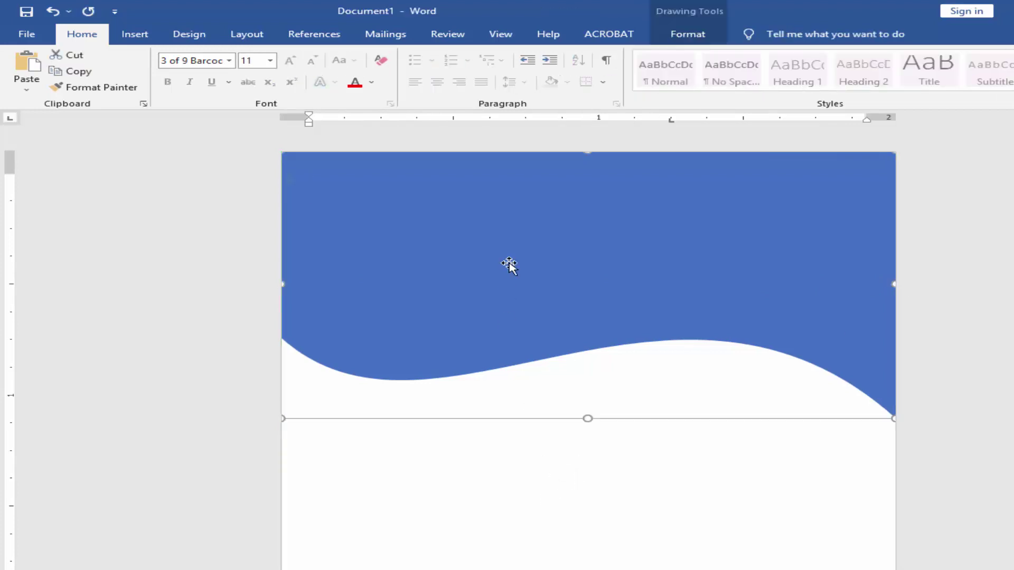
Change the wave's fill colour to teal.
left_click(686, 33)
left_click(400, 55)
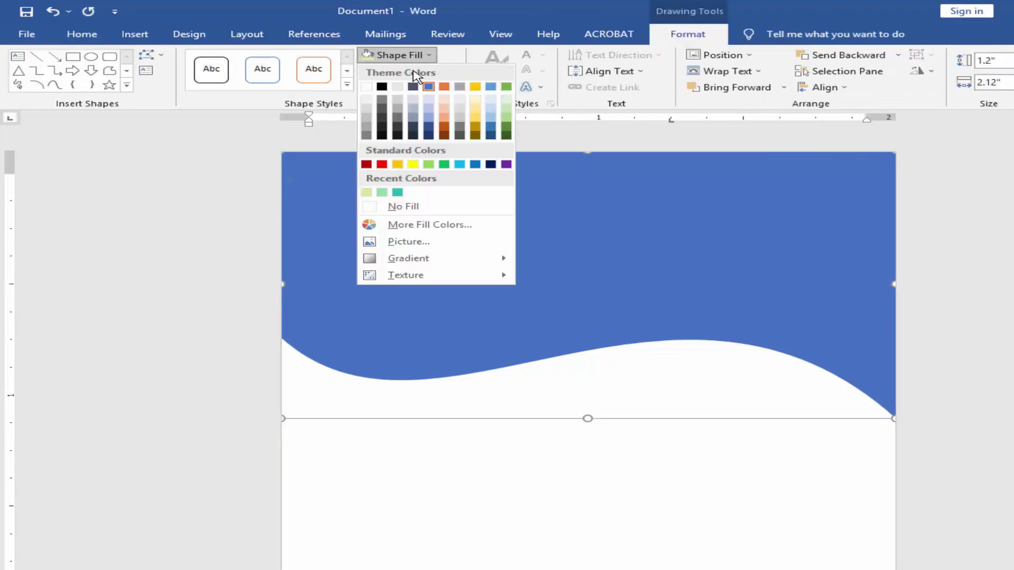
left_click(398, 193)
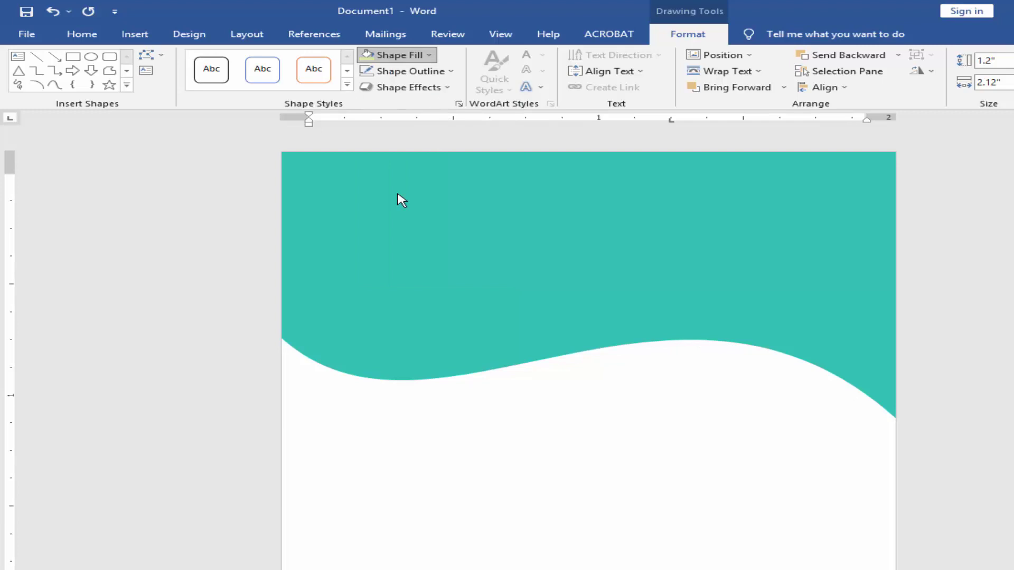
left_click(588, 477)
left_click(524, 249)
Layer a wave copy over the header, tilting it counter-clockwise and nudging it right.
left_click_drag(527, 257, 530, 406)
left_click_drag(555, 283, 560, 238)
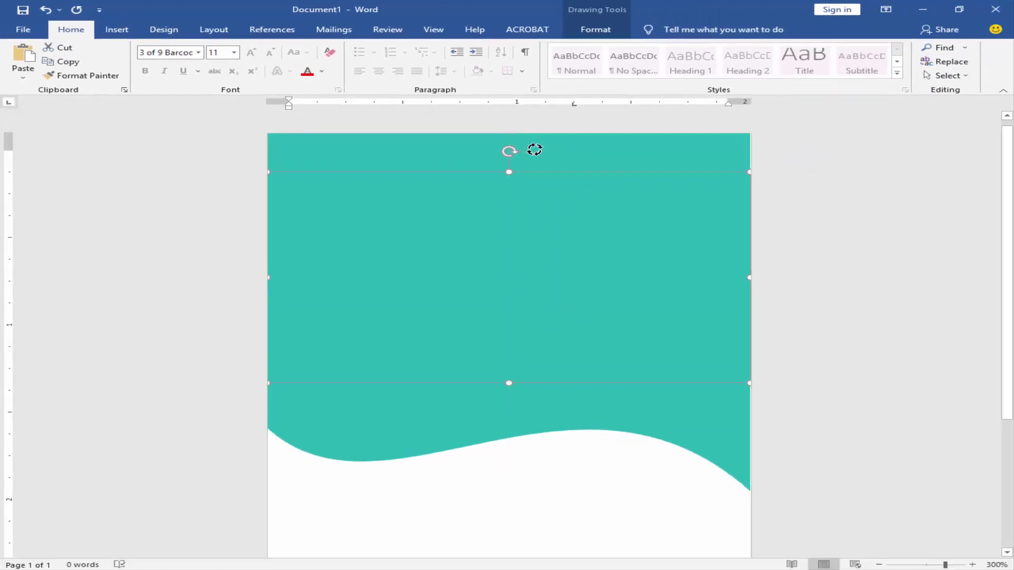
mouse_move(535, 150)
left_mouse_down()
mouse_move(516, 150)
mouse_move(534, 153)
left_mouse_up()
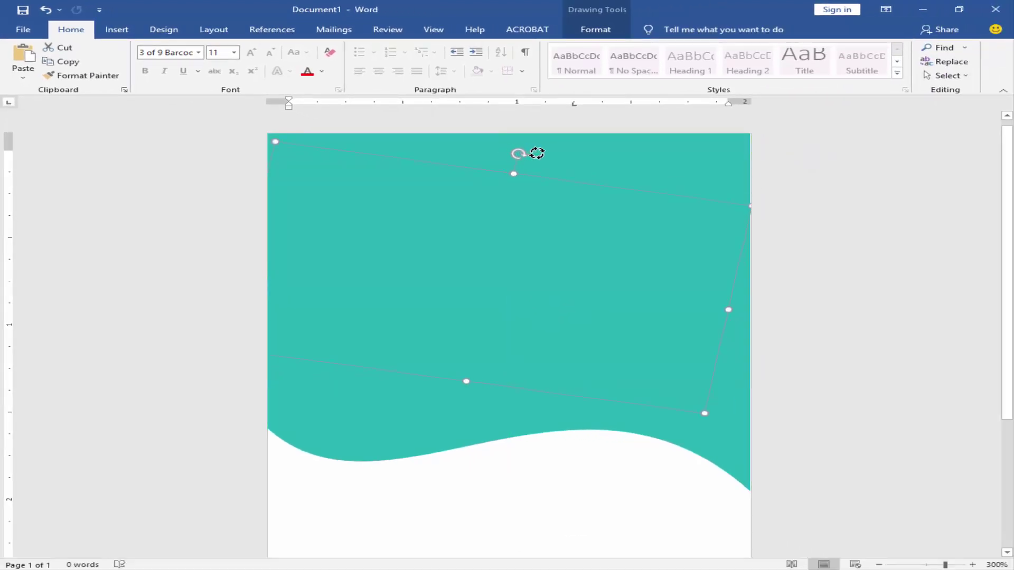
left_click(431, 418)
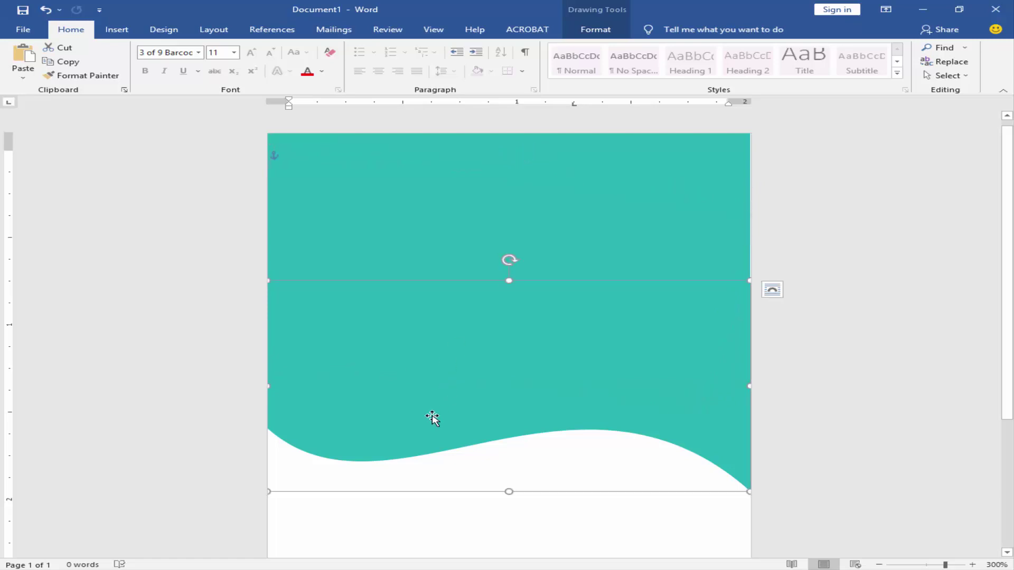
left_click_drag(519, 266, 490, 248)
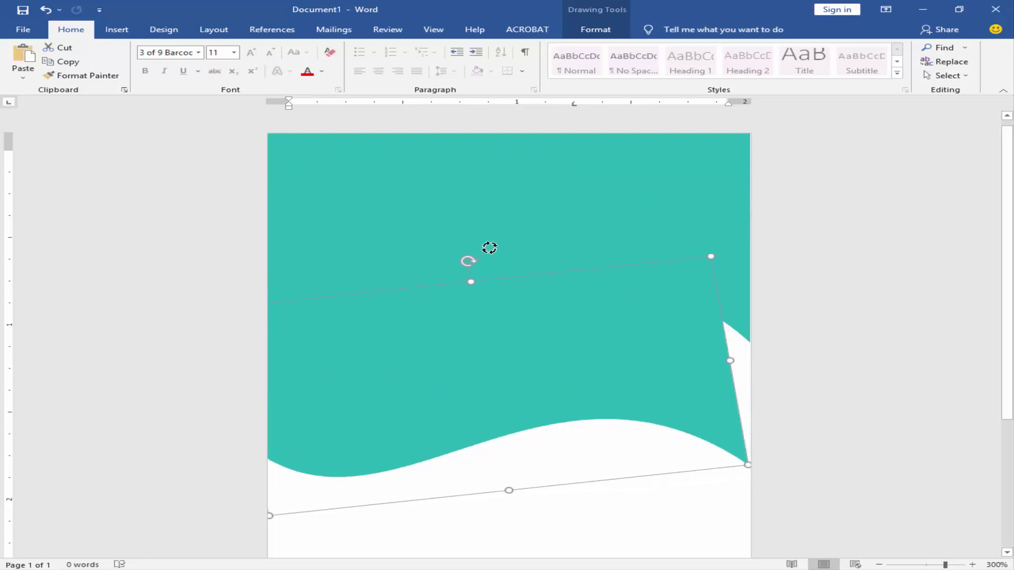
key("ctrl+z")
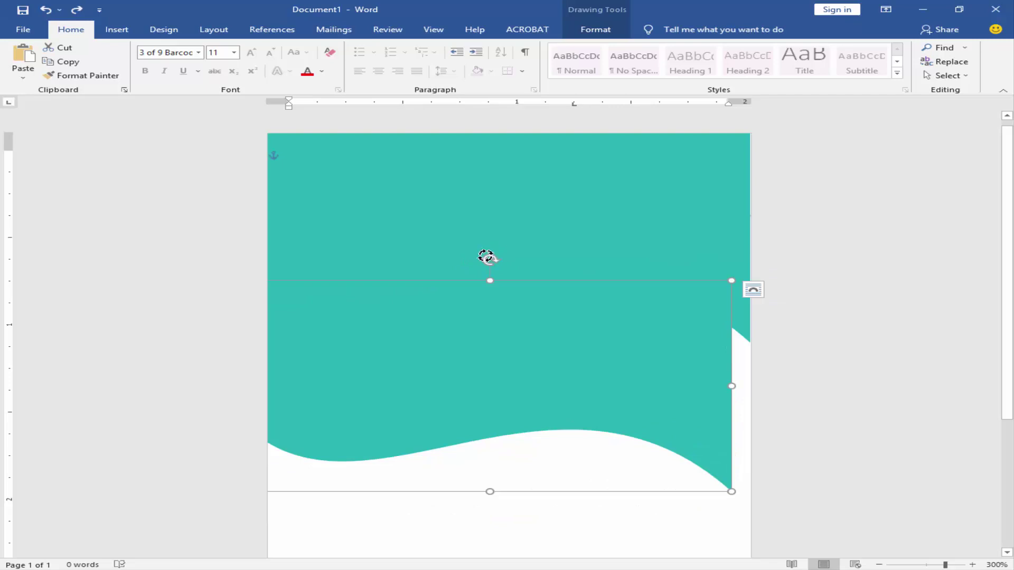
left_click_drag(486, 257, 452, 244)
key("Right")
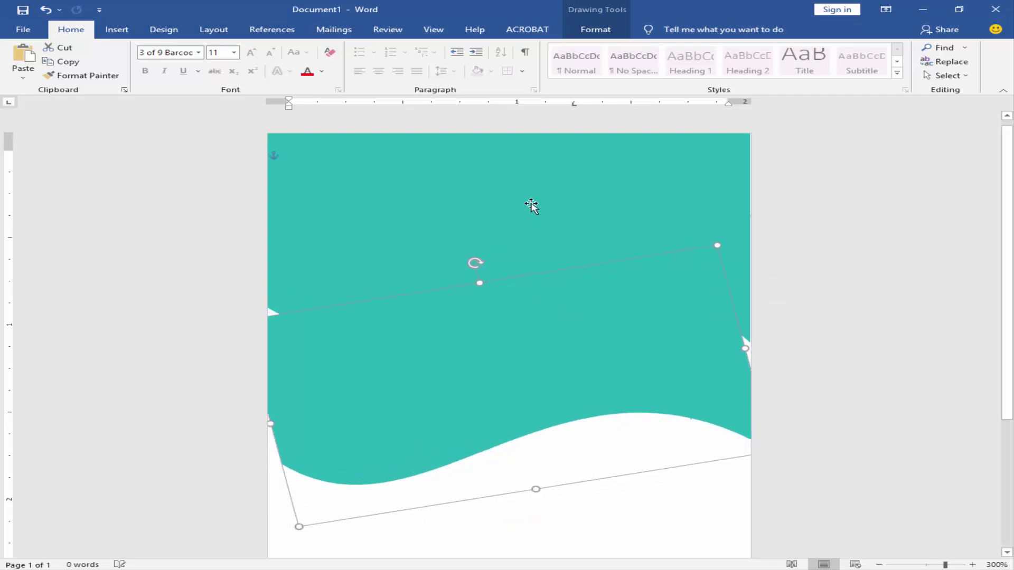
left_click(531, 206)
left_click(581, 32)
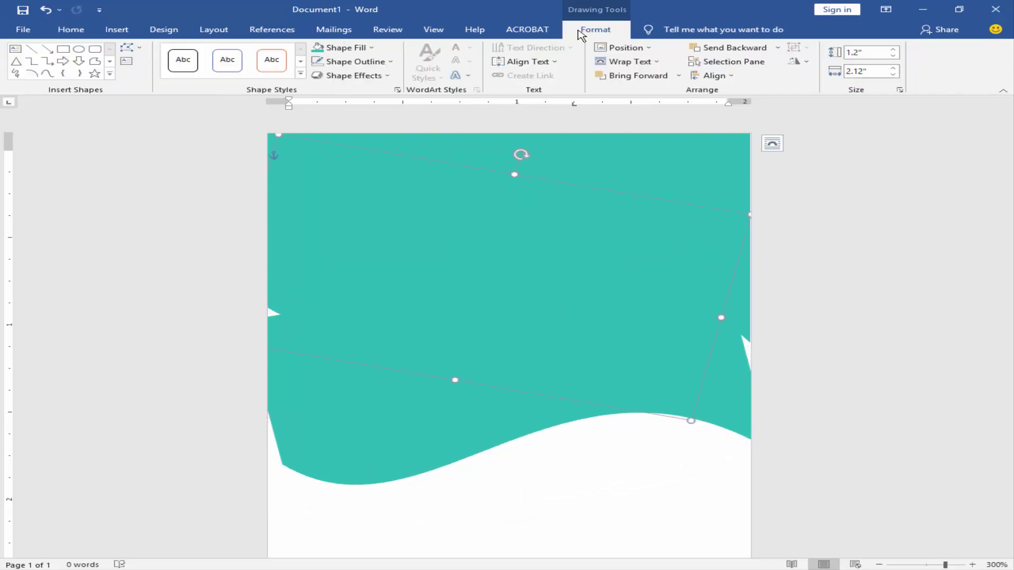
left_click(371, 48)
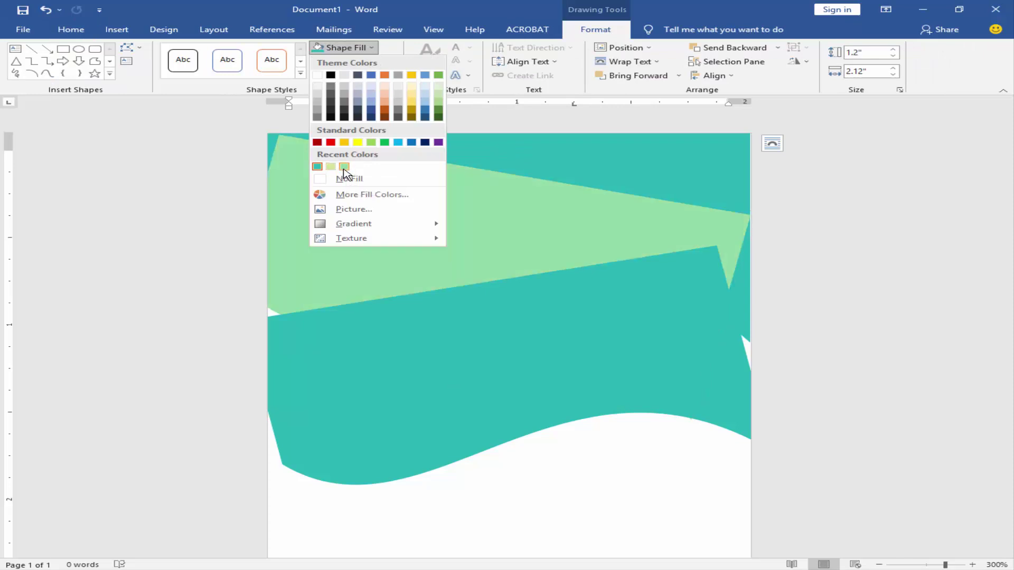
Fill the tilted copy light green and move the teal wave down to reveal it.
left_click(344, 167)
left_click(430, 405)
left_click(344, 48)
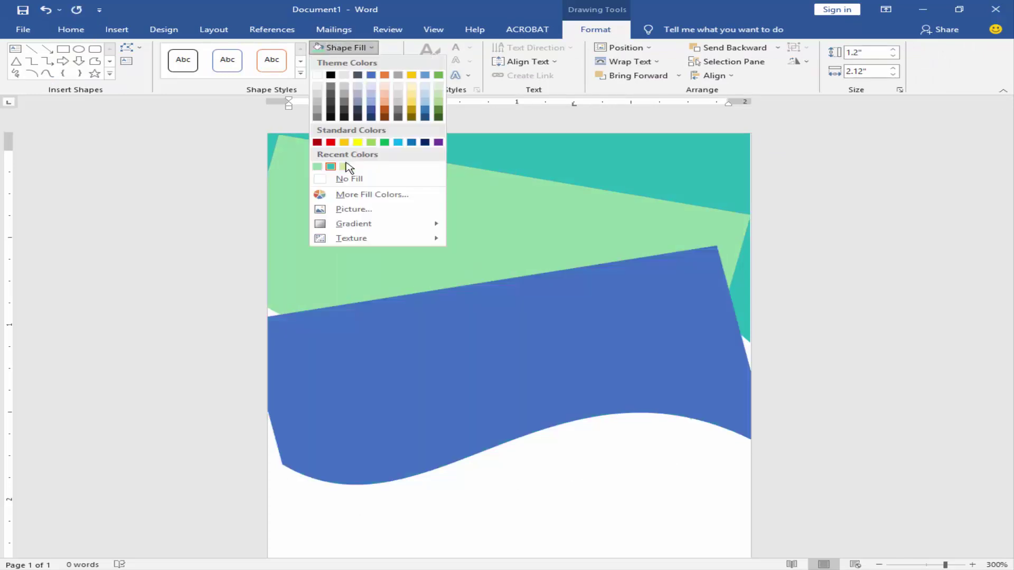
left_click(321, 268)
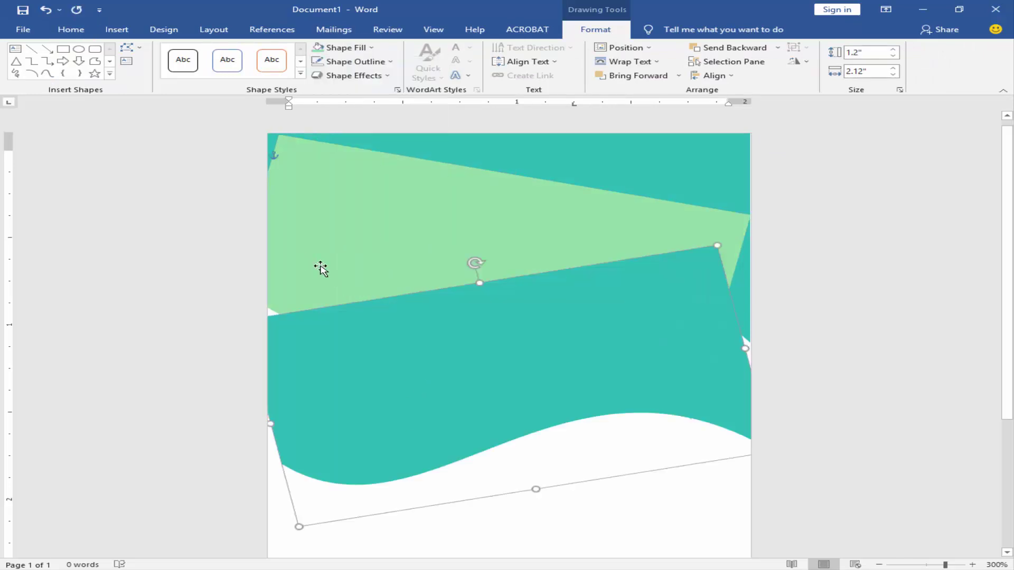
left_click_drag(471, 374, 464, 438)
In the Selection Pane, bring the top teal shape in front of the green one.
left_click(523, 248)
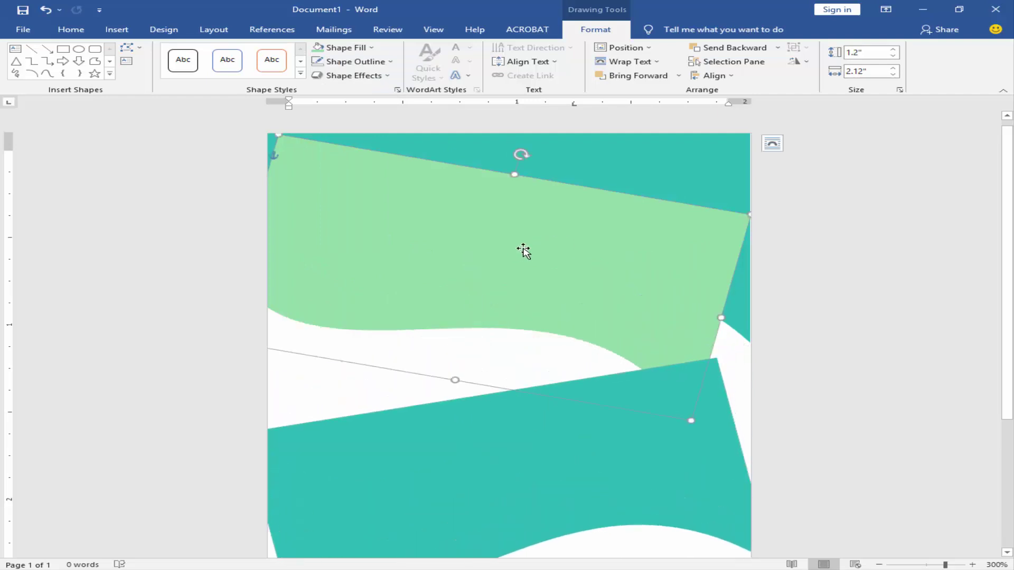
left_click(744, 63)
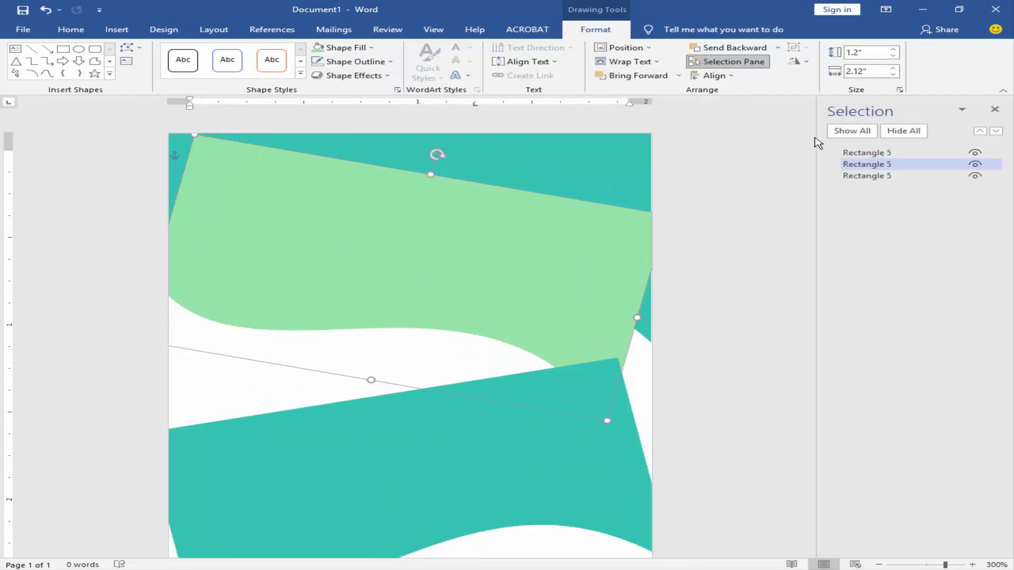
left_click(900, 170)
left_click(872, 155)
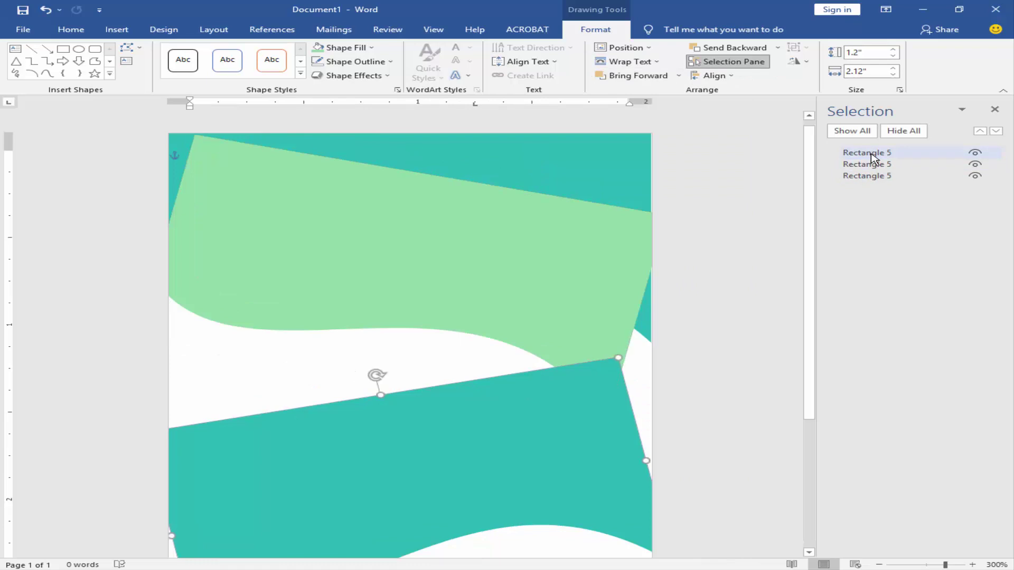
left_click_drag(878, 180, 881, 153)
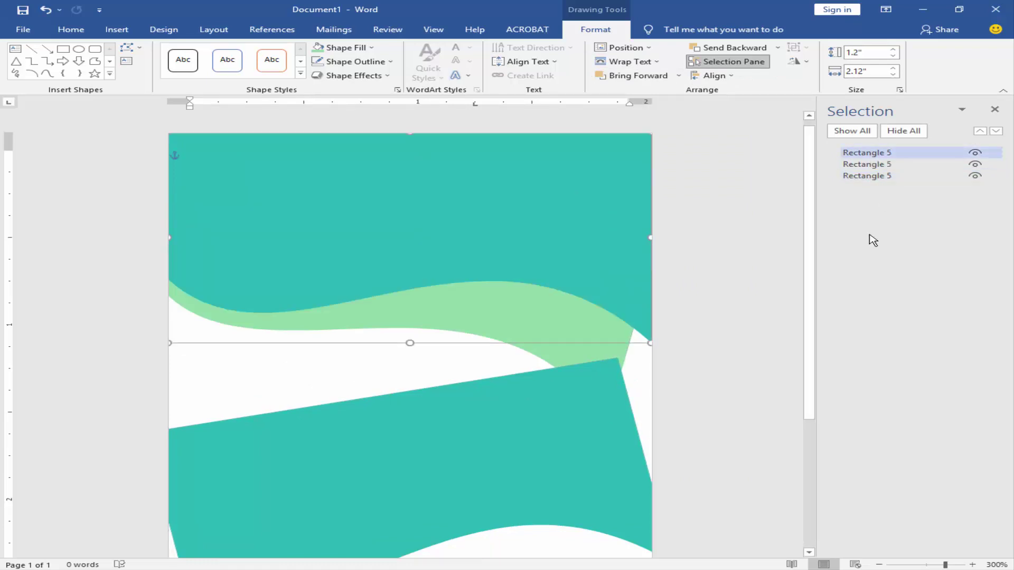
left_click(877, 166)
Reposition and resize the teal shapes over the green wave.
left_click(488, 315)
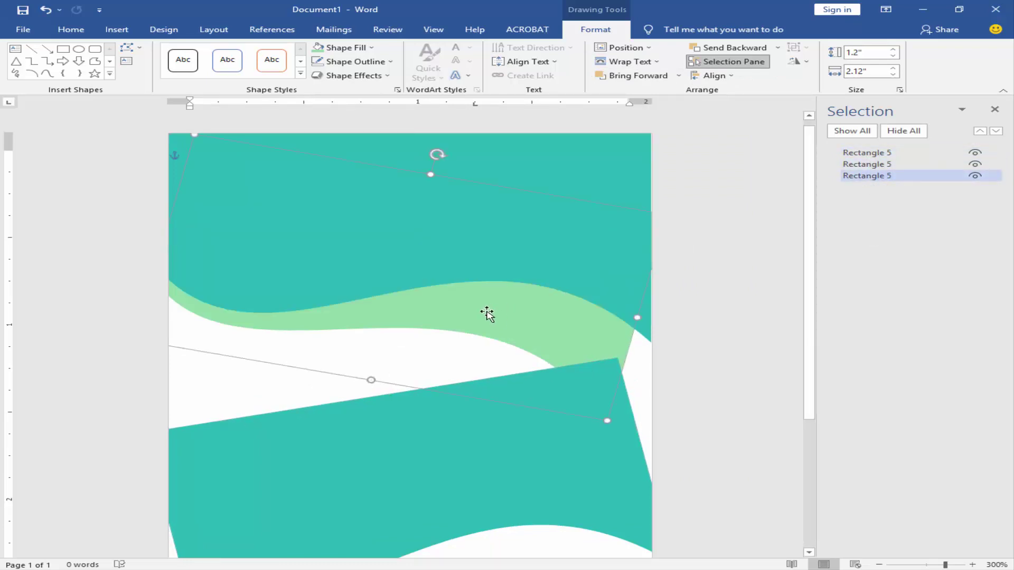
left_click_drag(487, 314, 545, 278)
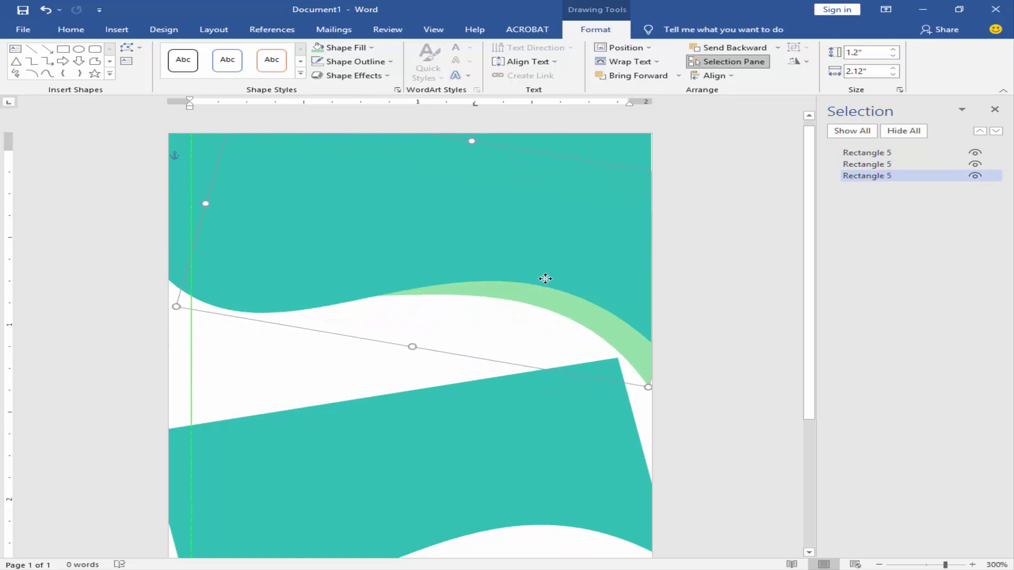
mouse_move(545, 278)
left_mouse_down()
mouse_move(532, 296)
mouse_move(527, 282)
left_mouse_up()
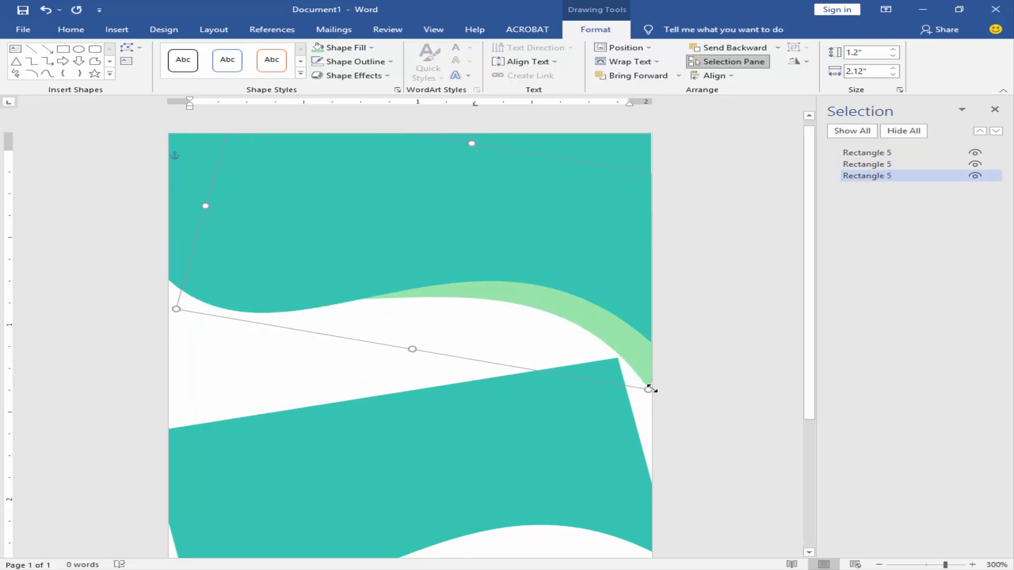
left_click_drag(649, 389, 656, 392)
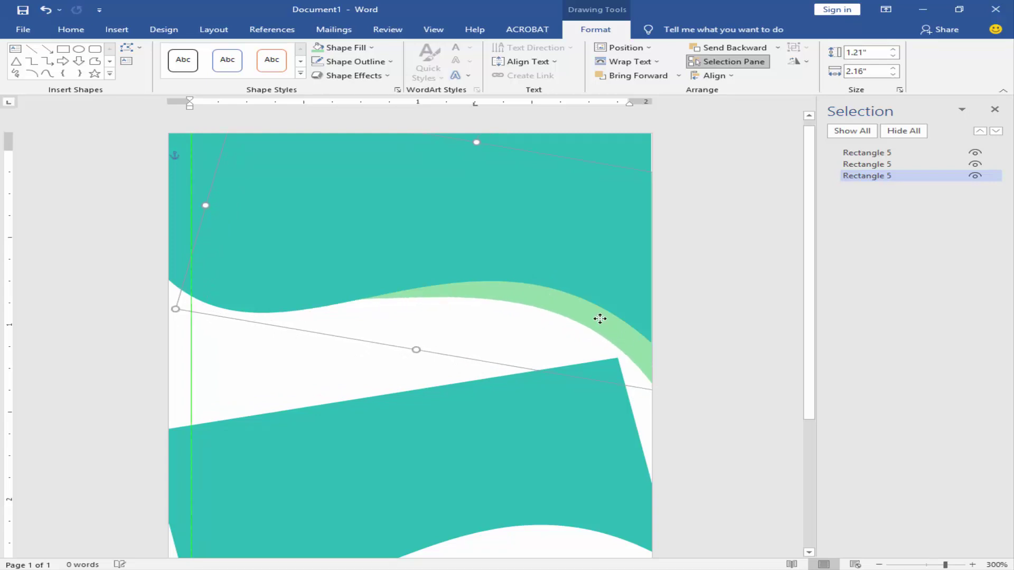
left_click_drag(423, 489, 431, 388)
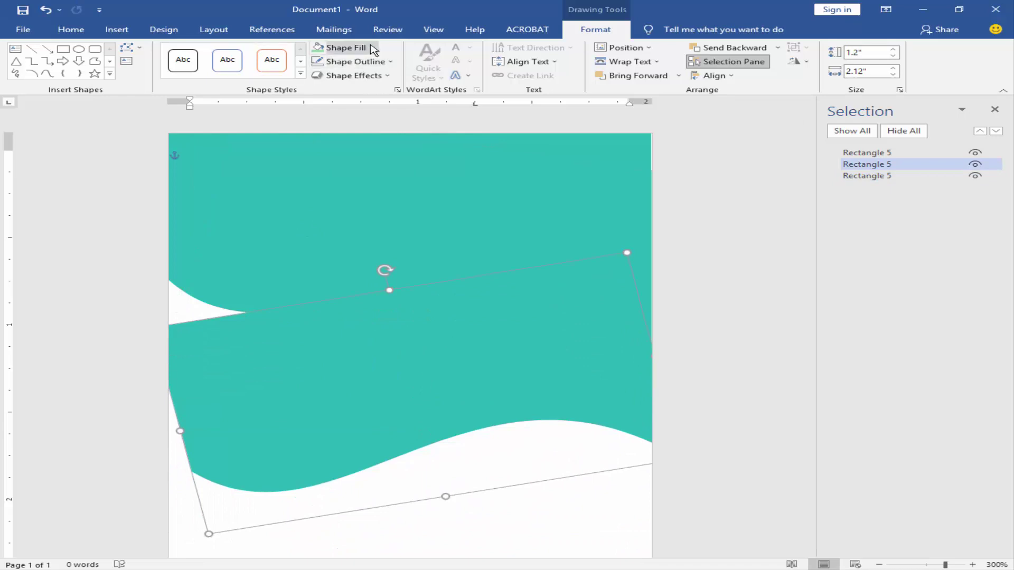
Fill the third wave shape lime.
left_click(370, 47)
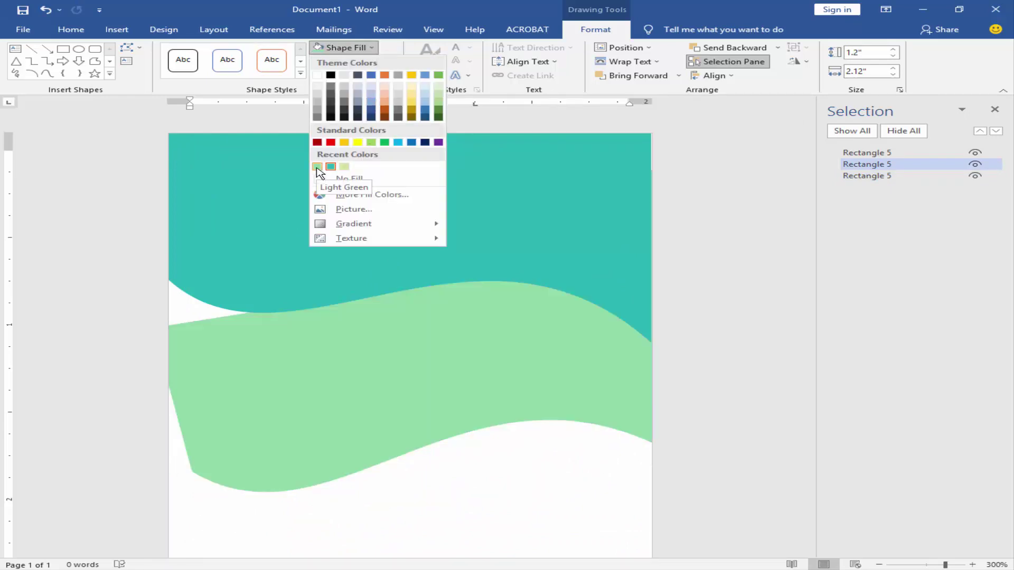
left_click(318, 167)
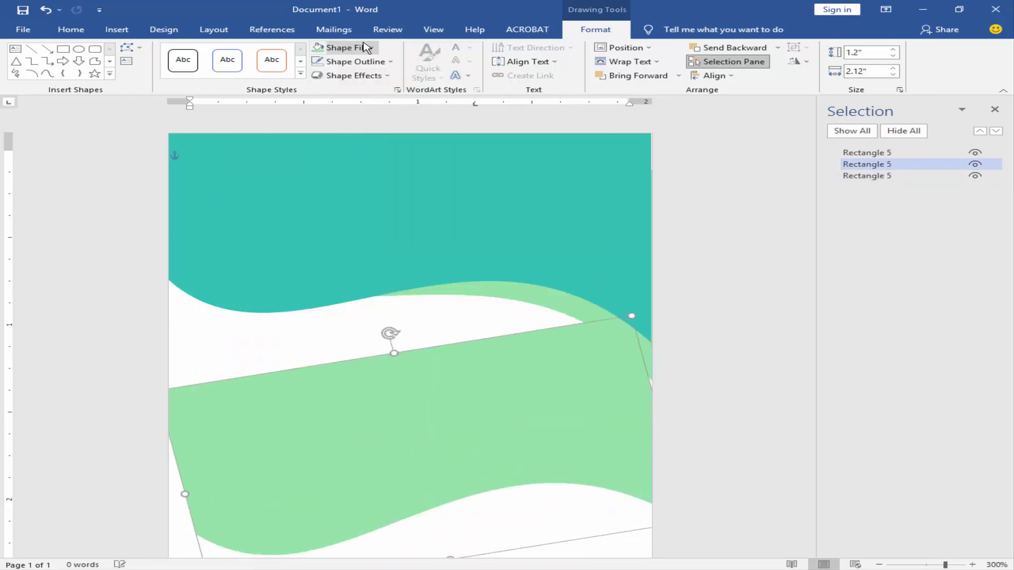
left_click(372, 47)
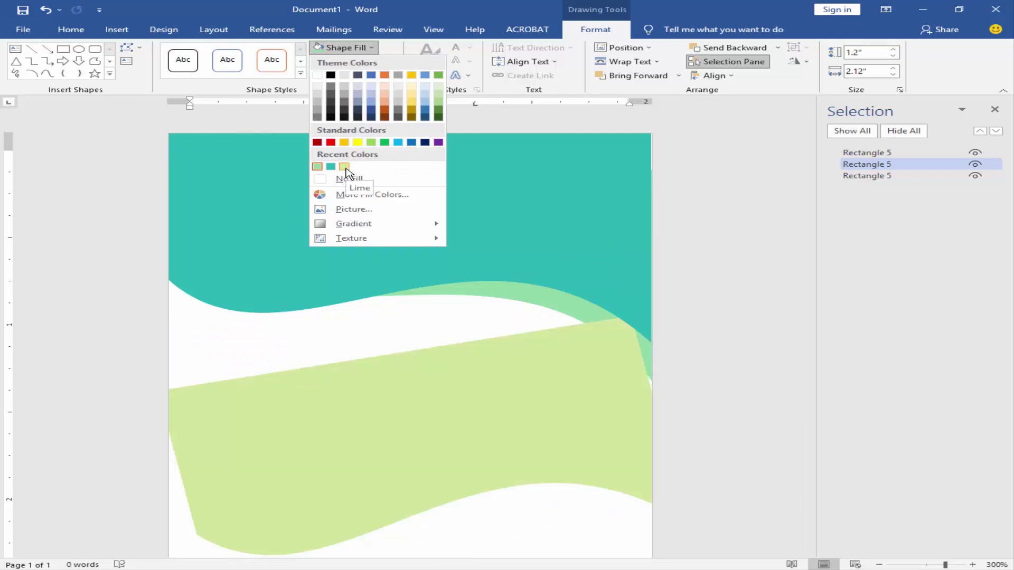
left_click(344, 166)
Move and resize the lime wave so it peeks out beneath the teal header's left side.
mouse_move(351, 385)
left_mouse_down()
mouse_move(295, 189)
mouse_move(333, 172)
left_mouse_up()
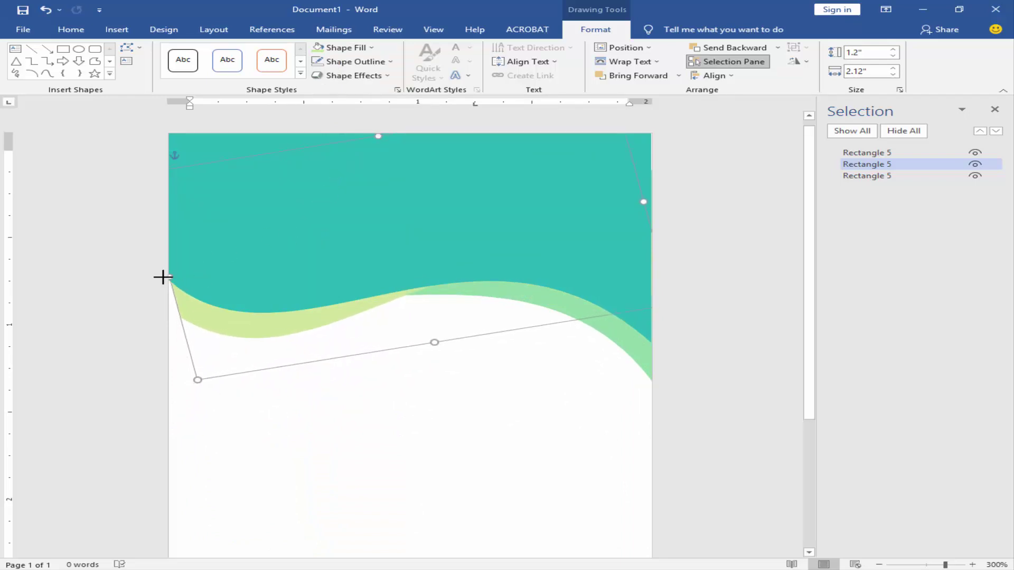
left_click_drag(163, 277, 147, 281)
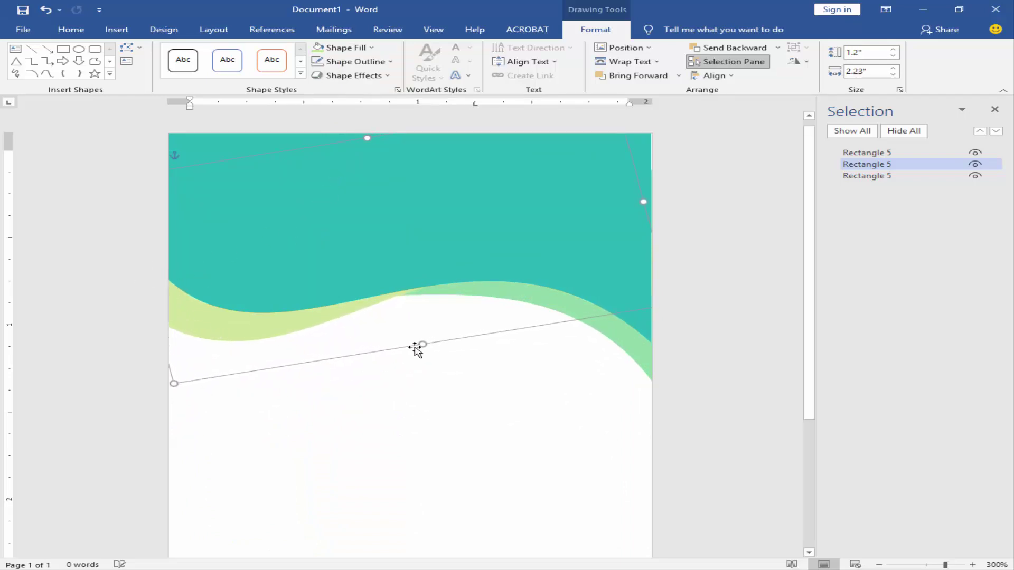
left_click_drag(423, 345, 424, 334)
left_click_drag(236, 319, 243, 322)
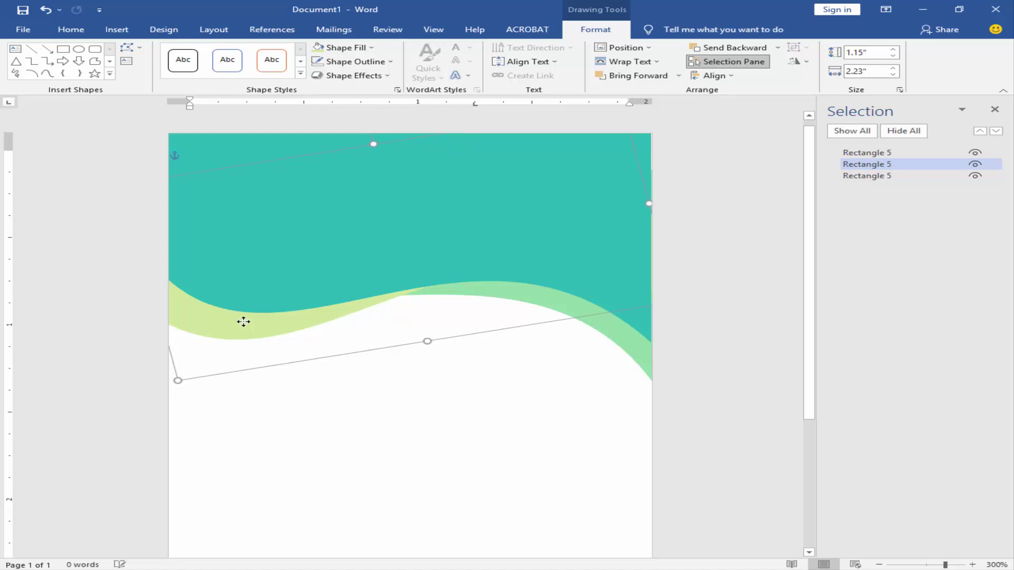
left_click(380, 423)
Draw a text box below the waves.
scroll(479, 358, "down", 4, "ctrl")
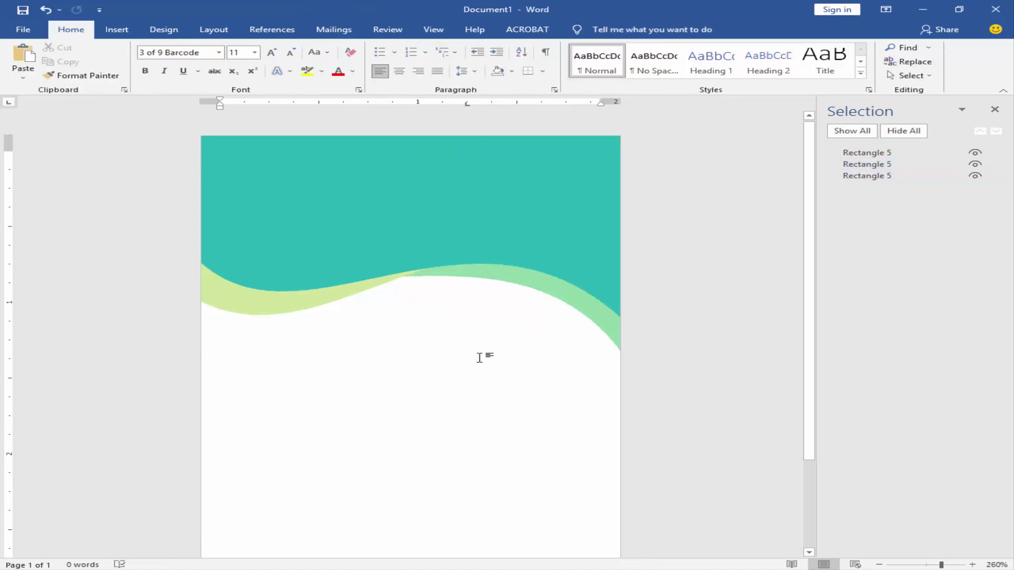
scroll(479, 358, "down", 5, "ctrl")
scroll(480, 357, "up", 2, "ctrl")
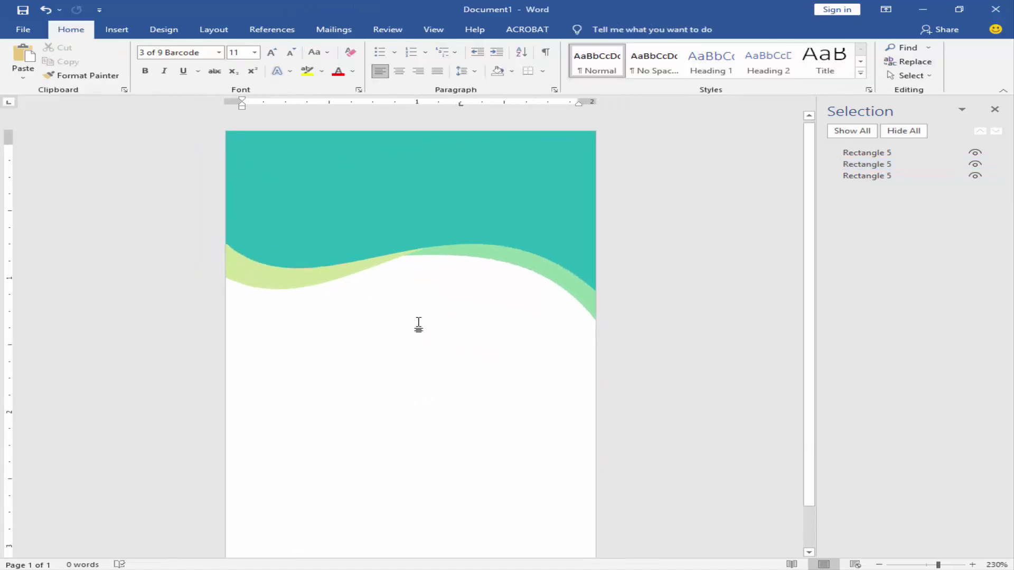
left_click(117, 29)
left_click(233, 49)
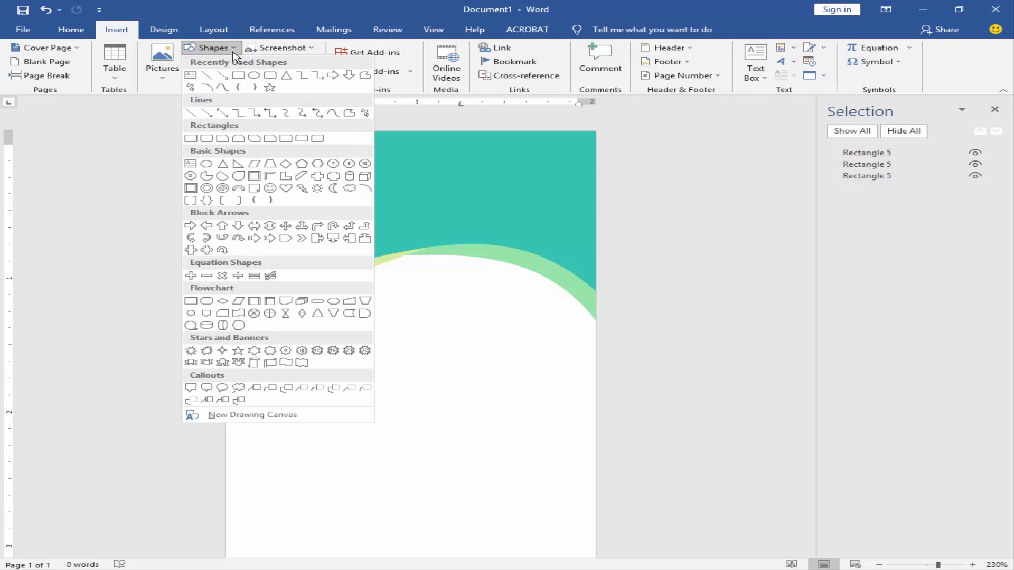
left_click(191, 164)
left_click_drag(312, 308, 482, 342)
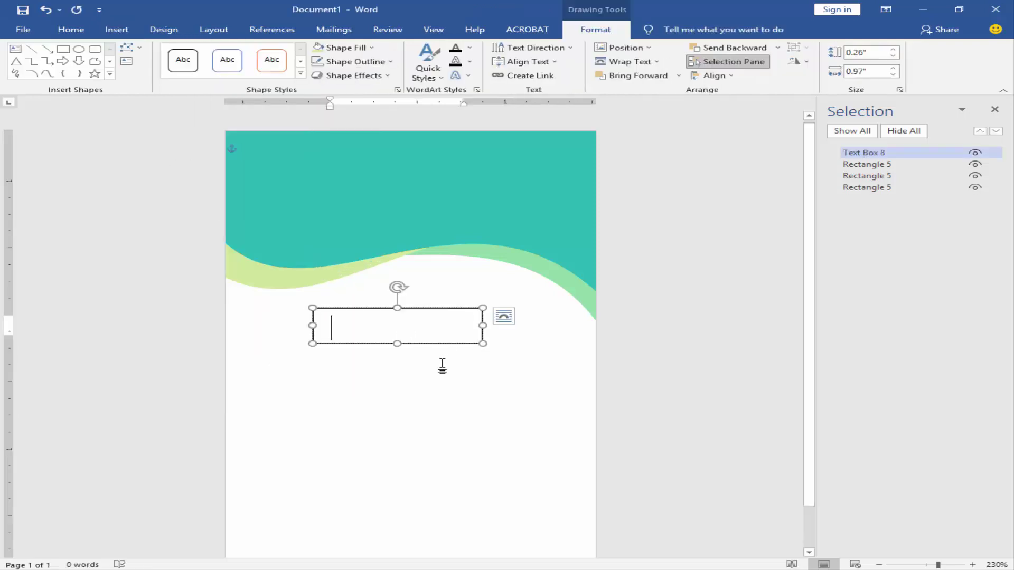
Paste 'Company Name' from the notes into the box and move it up into the header.
key("alt+Tab")
left_click_drag(753, 260, 670, 260)
key("ctrl+c")
key("alt+Tab")
key("ctrl+v")
double_click(411, 330)
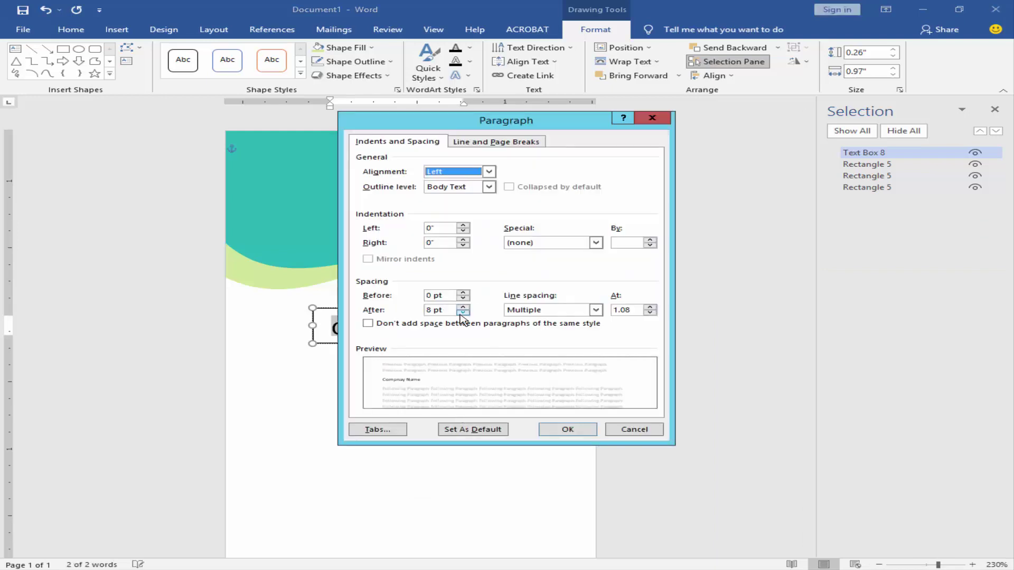
key("Escape")
key("ctrl+y")
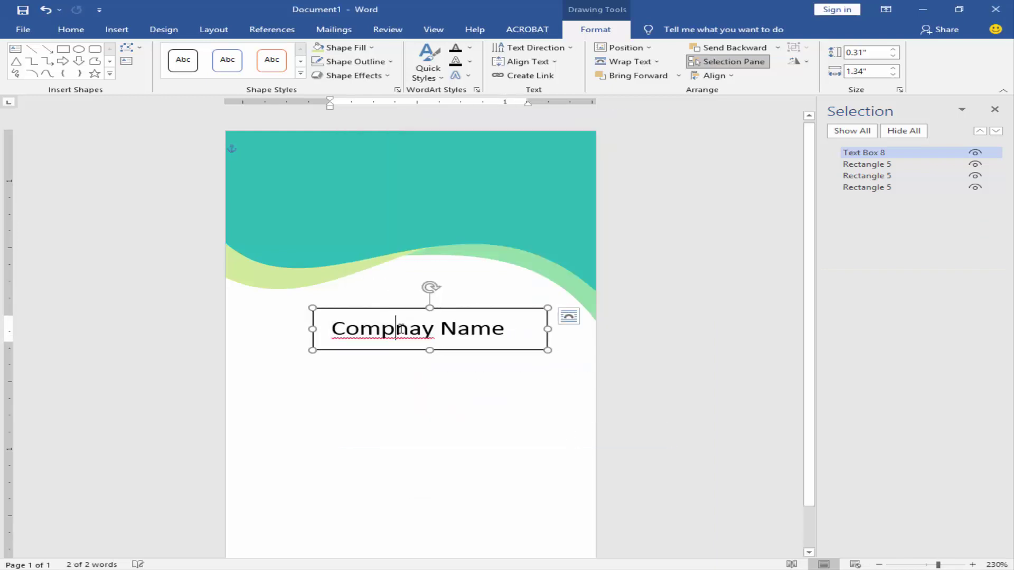
key("ctrl+y")
left_click_drag(464, 289, 458, 167)
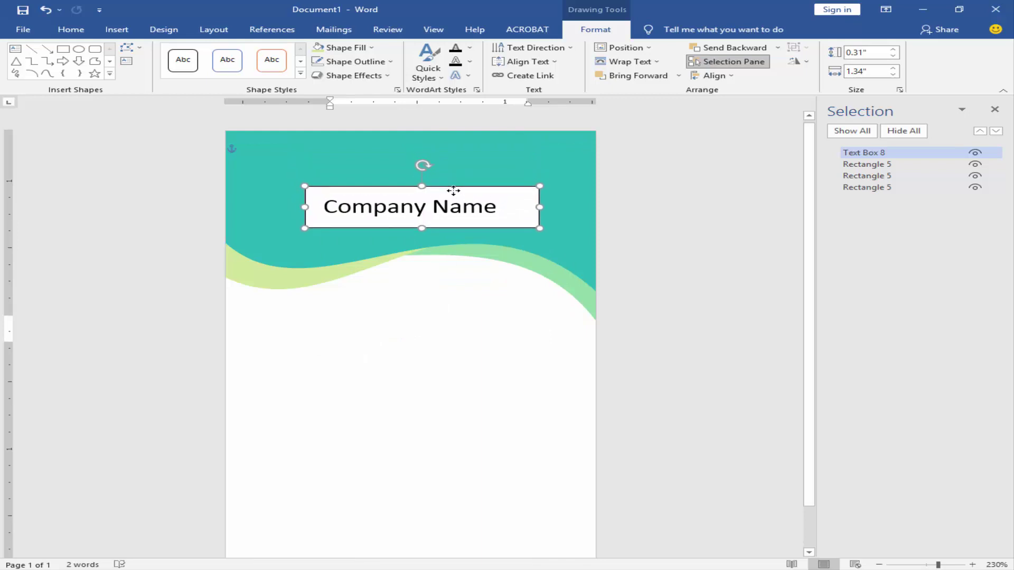
left_click(413, 295)
left_click(116, 29)
Insert the logo picture from the Desktop and set it in front of text.
left_click(161, 61)
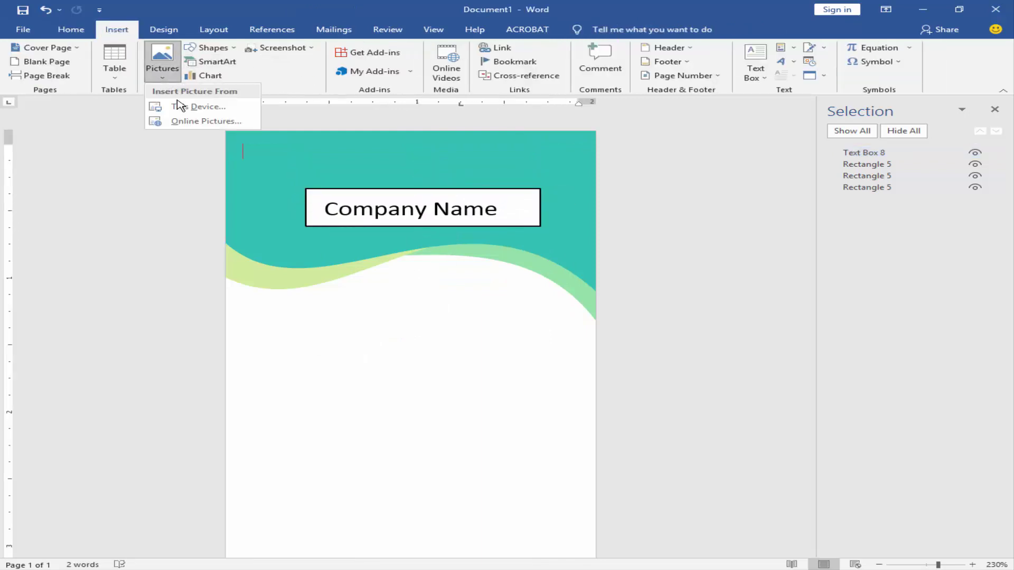
left_click(191, 104)
left_click(82, 123)
left_click_drag(506, 309, 615, 428)
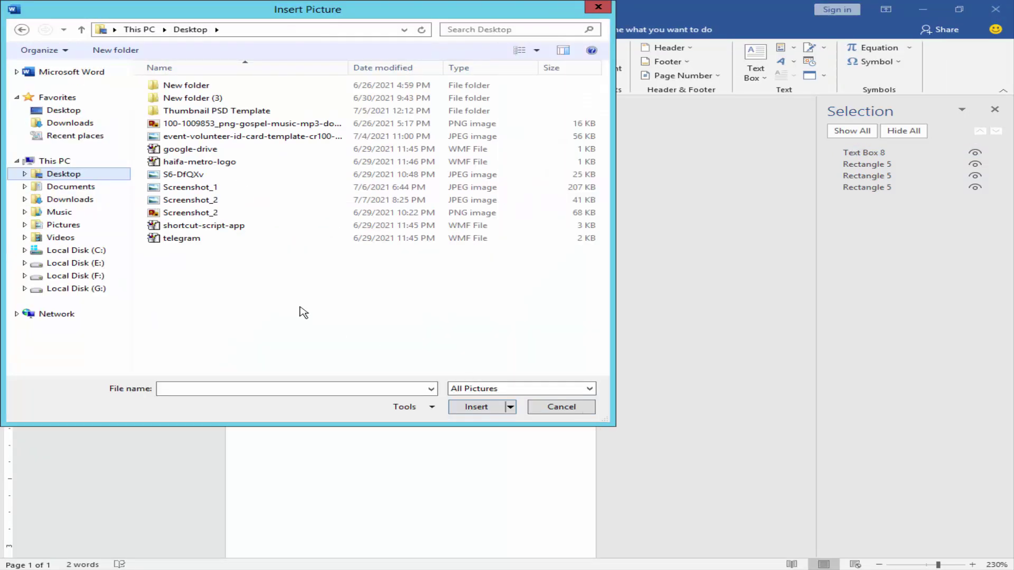
left_click(227, 228)
key("Escape")
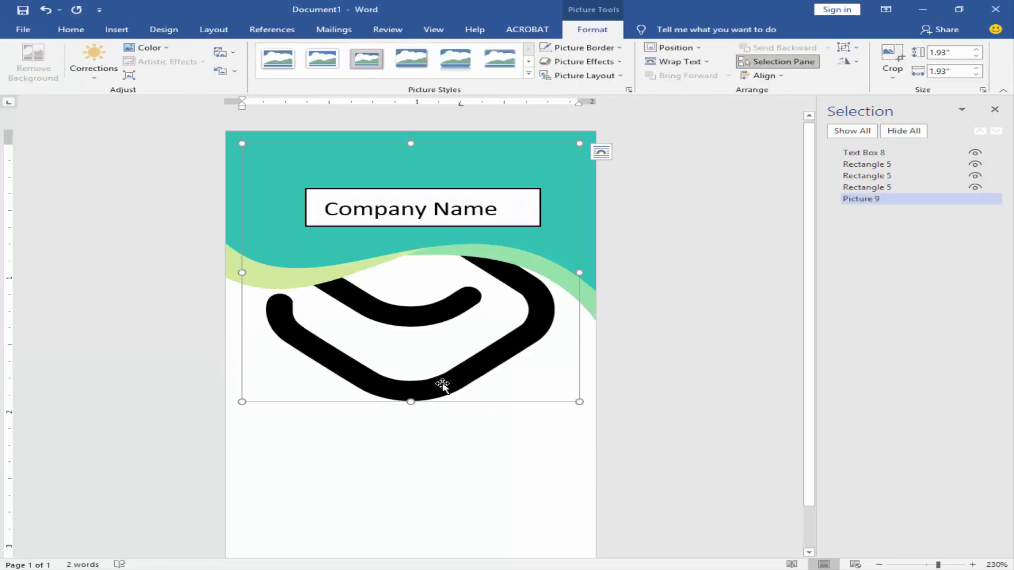
left_click(701, 62)
left_click(708, 173)
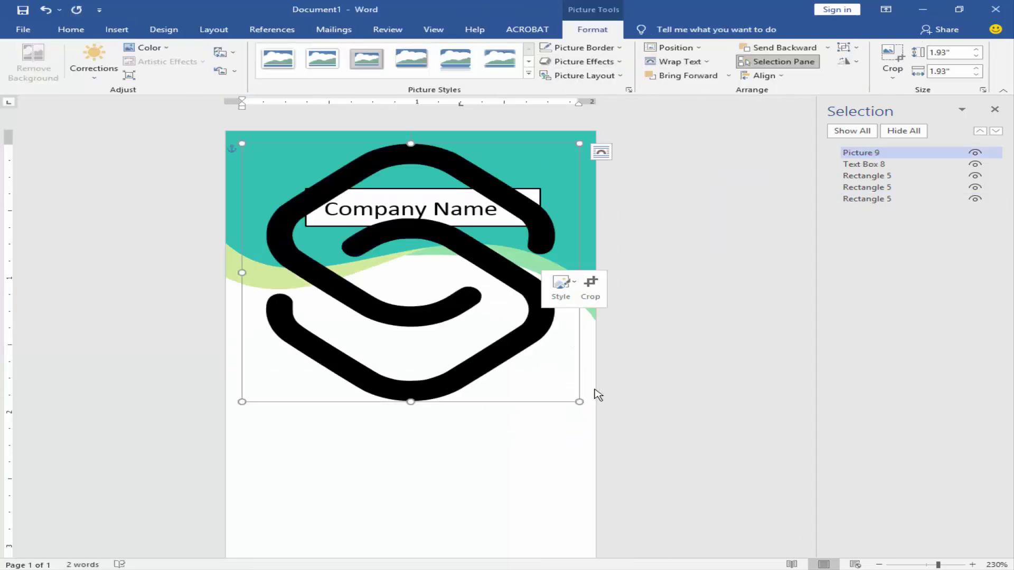
Convert the logo into shapes, paste them back, and group them.
key("ctrl+z")
key("ctrl+z")
key("ctrl+z")
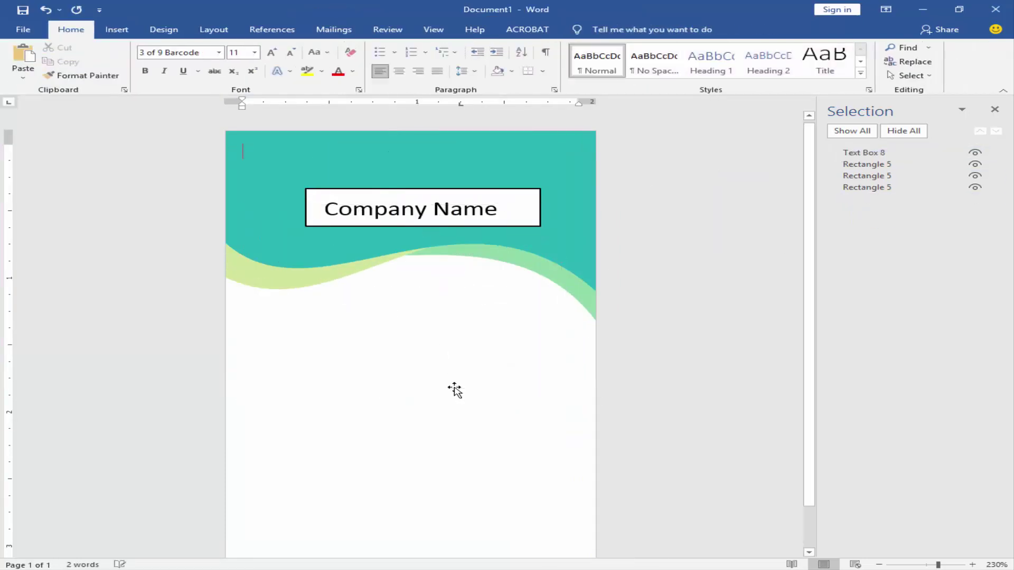
key("ctrl+v")
right_click(467, 351)
left_click(634, 430)
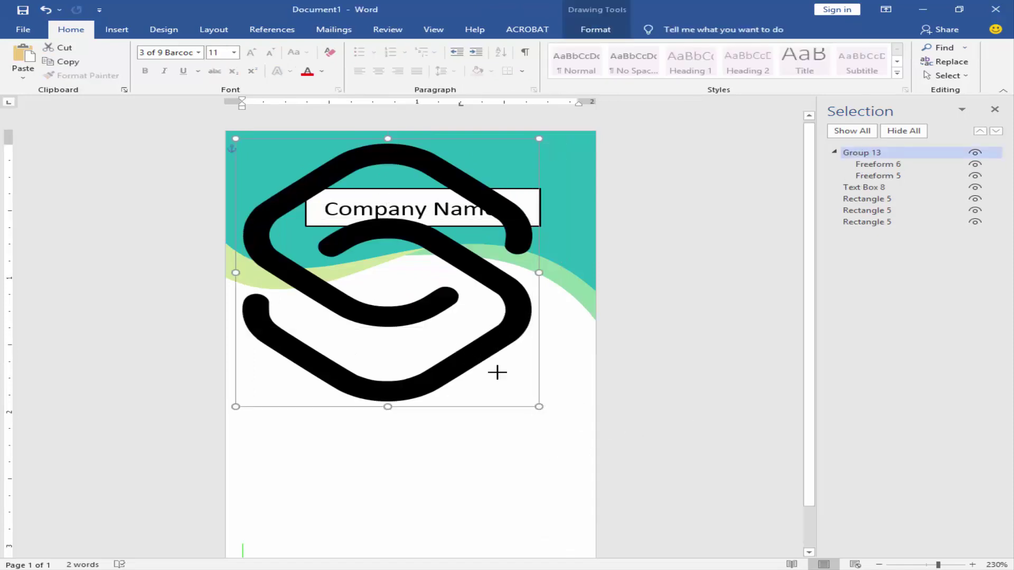
Shrink the logo and centre it at the top of the header above Company Name.
left_click_drag(497, 372, 309, 204)
scroll(383, 283, "up", 20)
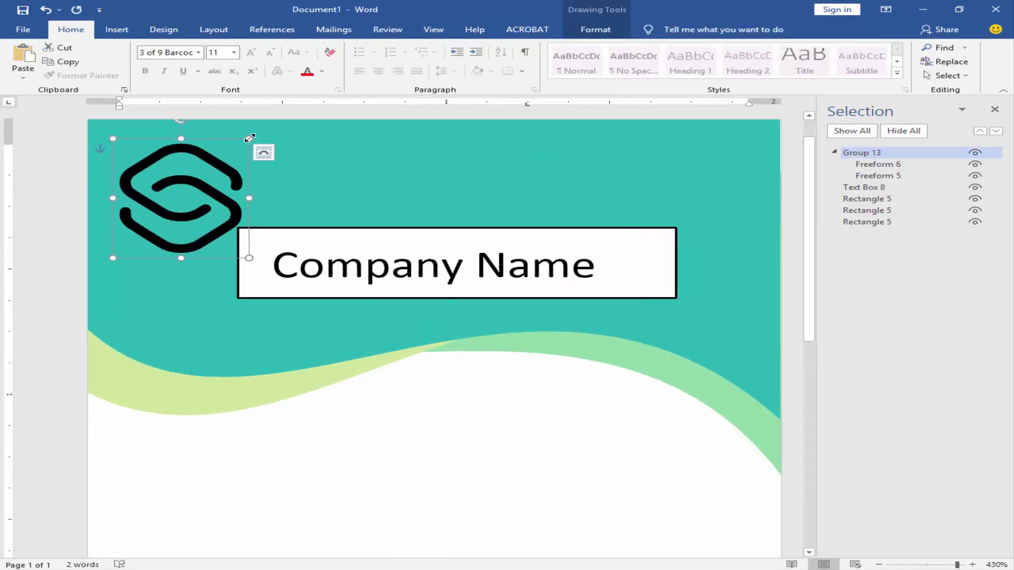
left_click_drag(199, 174, 452, 147)
scroll(457, 172, "down", 4)
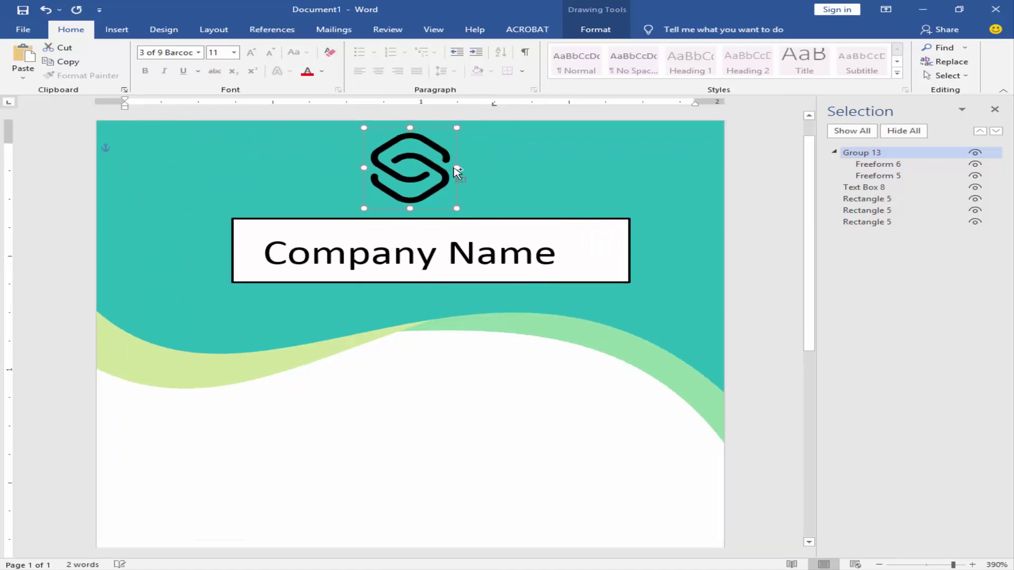
mouse_move(457, 208)
left_mouse_down()
mouse_move(425, 186)
mouse_move(461, 181)
left_mouse_up()
Make the Company Name text bold and centred, and adjust its text box slightly.
left_click_drag(557, 252, 334, 257)
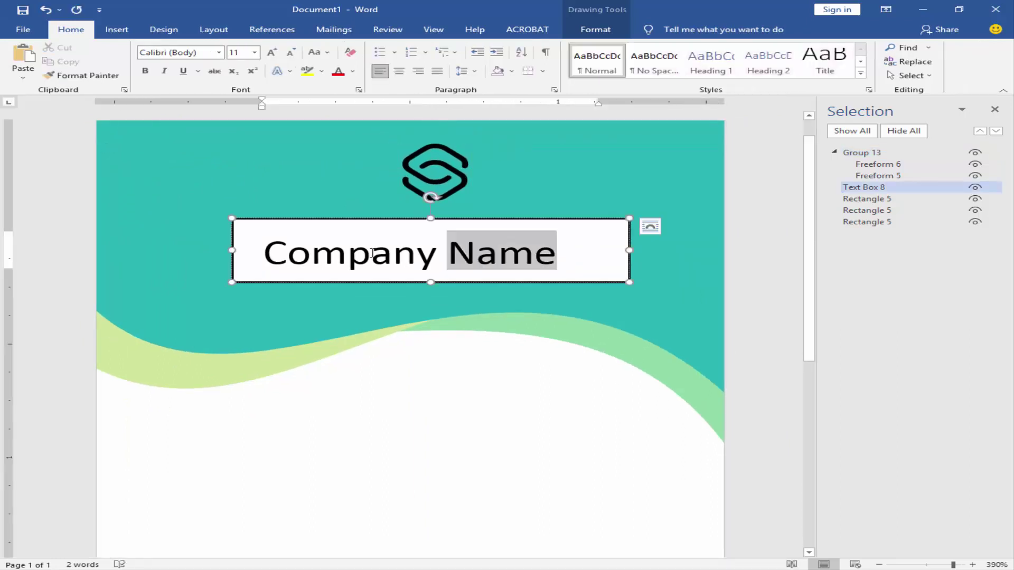
key("ctrl+b")
key("ctrl+e")
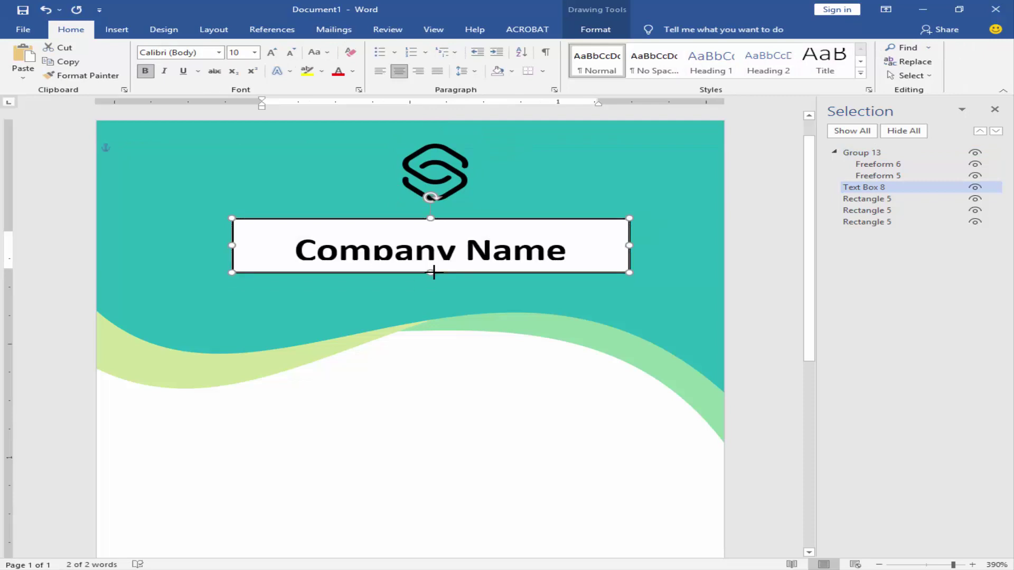
left_click_drag(431, 283, 431, 280)
left_click_drag(296, 241, 303, 241)
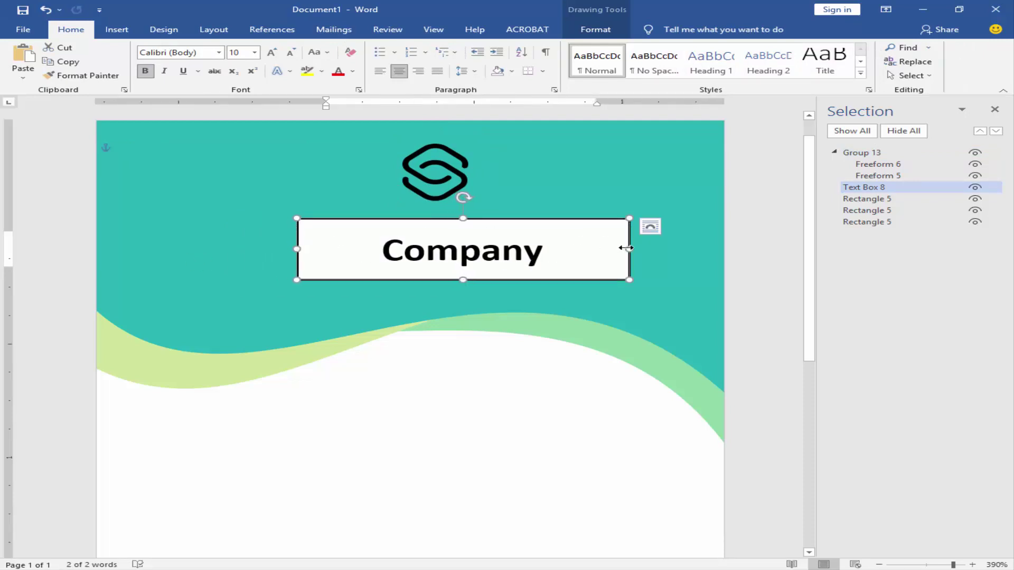
Remove the Company Name text box's black outline and white fill.
left_click(595, 29)
left_click(355, 62)
left_click(359, 192)
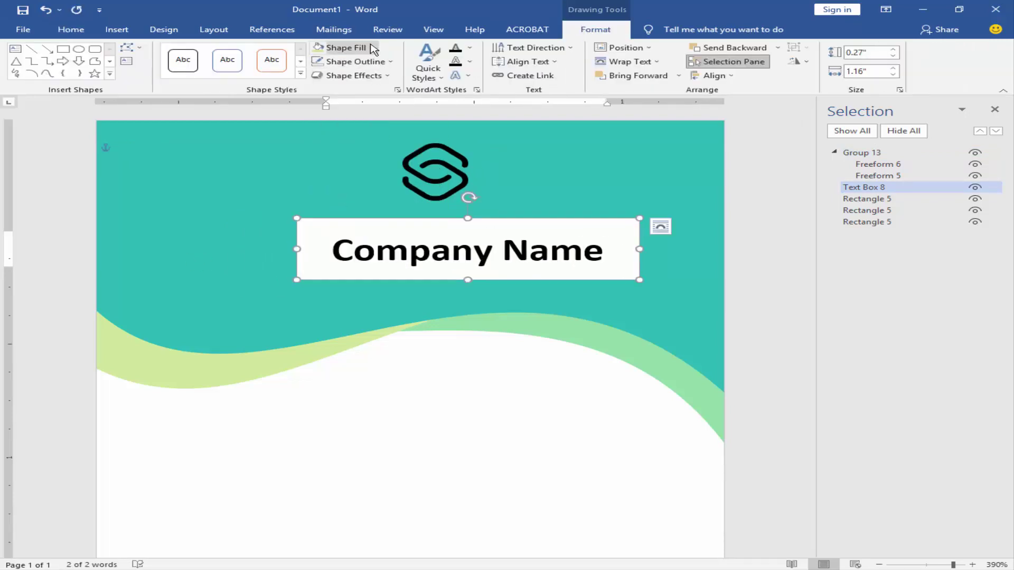
left_click(371, 47)
left_click(359, 193)
Colour the Company Name text white and move its box up onto the header.
left_click_drag(332, 250, 602, 251)
left_click(71, 29)
left_click(352, 71)
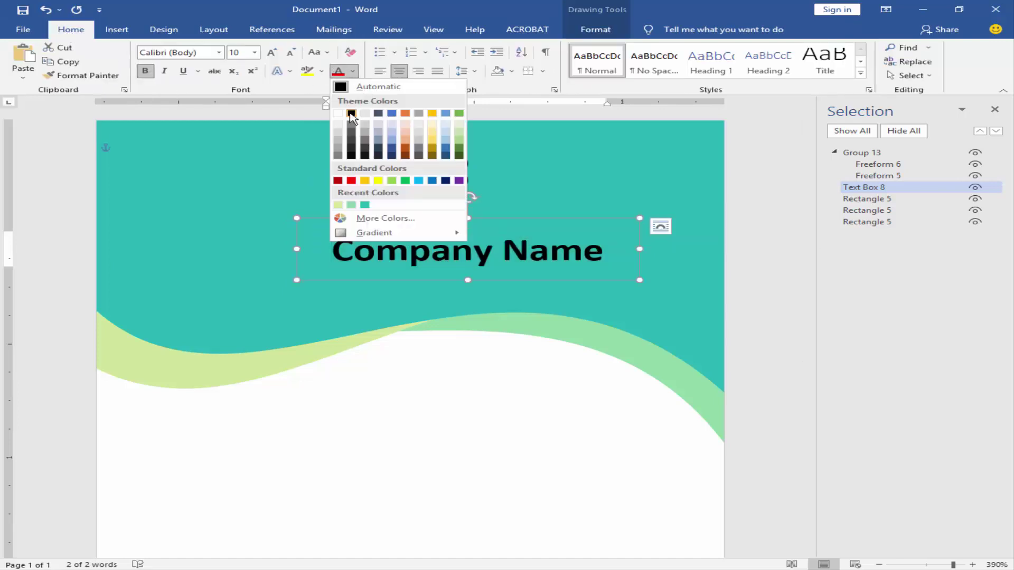
left_click(341, 111)
mouse_move(440, 217)
left_mouse_down()
mouse_move(394, 202)
mouse_move(413, 210)
mouse_move(452, 190)
left_mouse_up()
left_click(437, 194)
Fill the logo group white, add a drop shadow, and remove its outline.
left_click(435, 175)
left_click(595, 29)
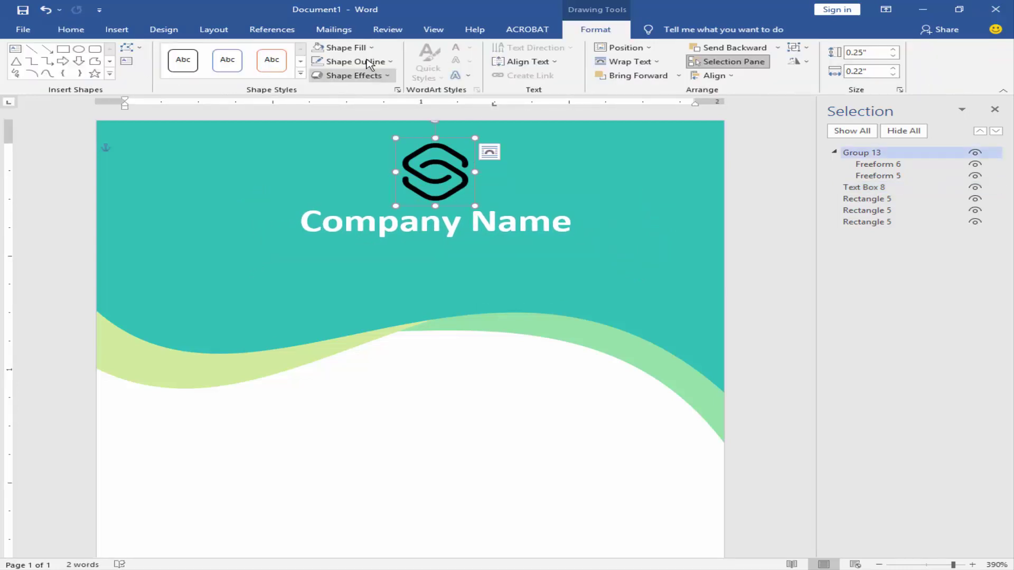
left_click(372, 47)
left_click(319, 76)
left_click(321, 77)
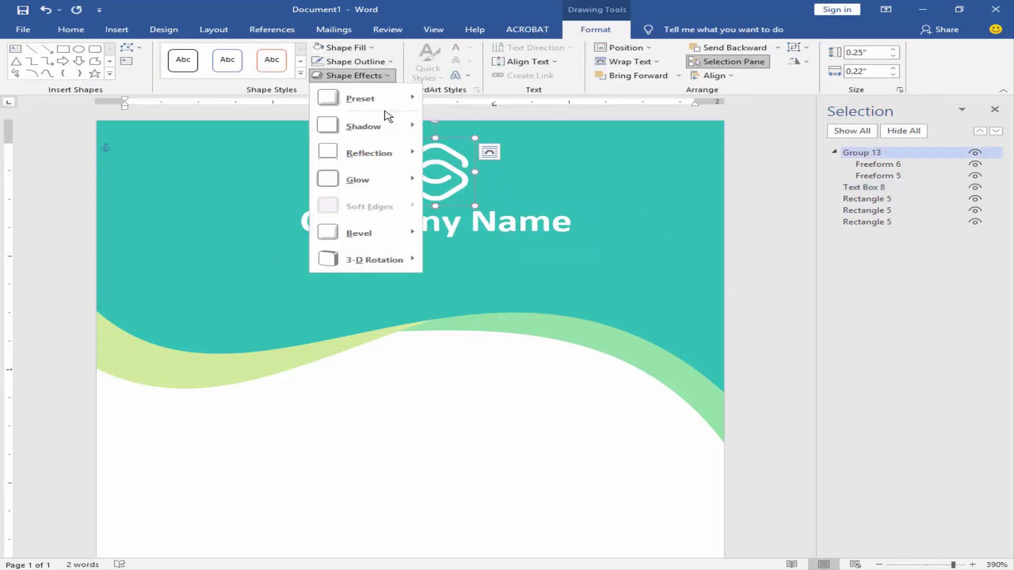
left_click(449, 193)
left_click(356, 61)
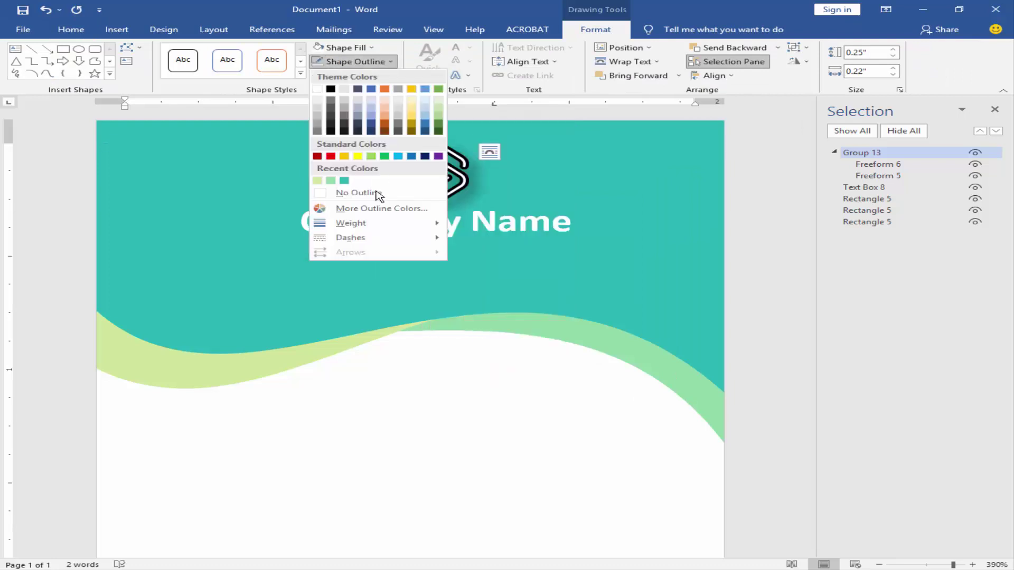
left_click(369, 195)
Change the logo's shadow to a soft outer offset preset and check the result.
left_click(353, 76)
left_click(486, 242)
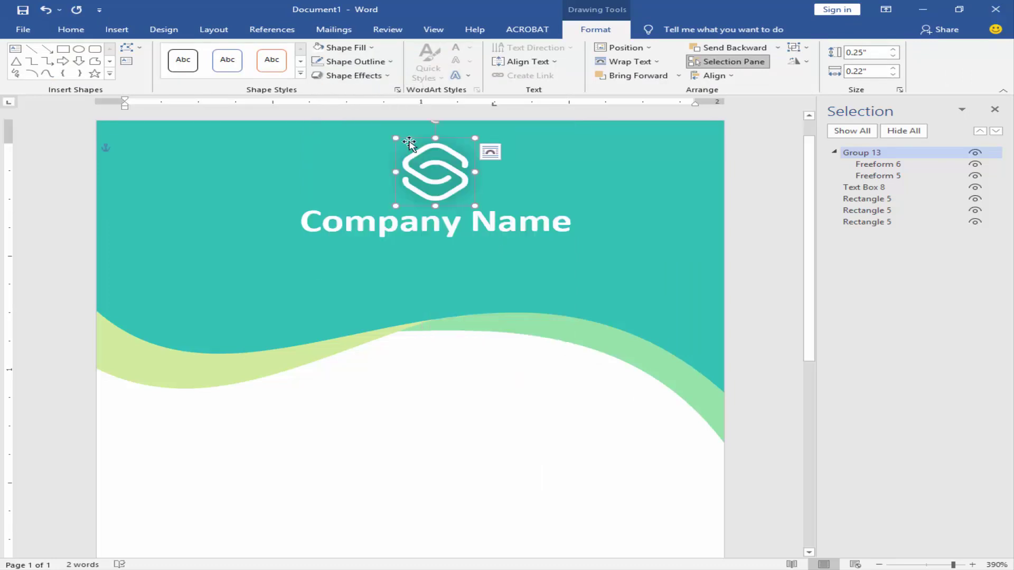
left_click(369, 75)
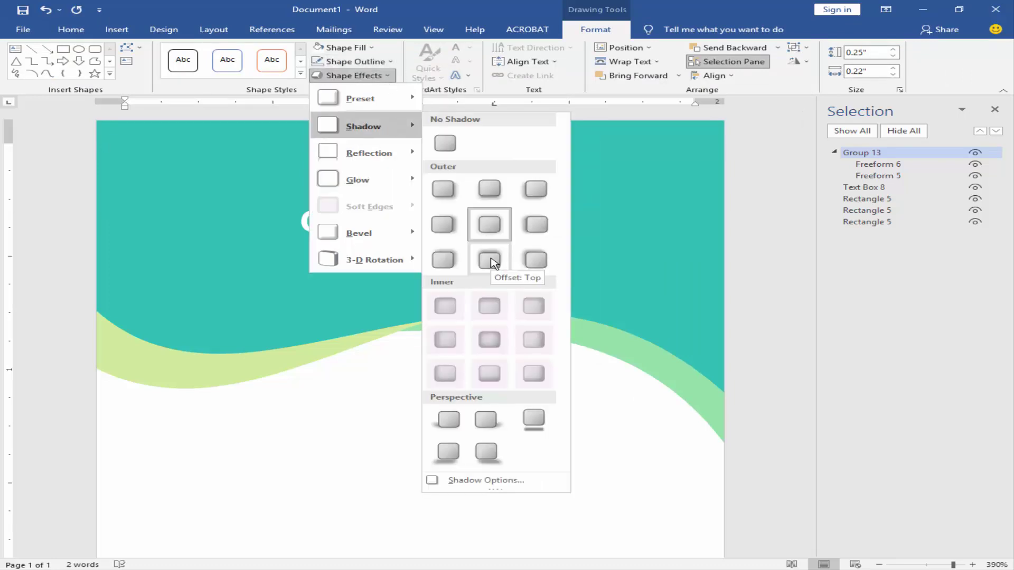
left_click(447, 222)
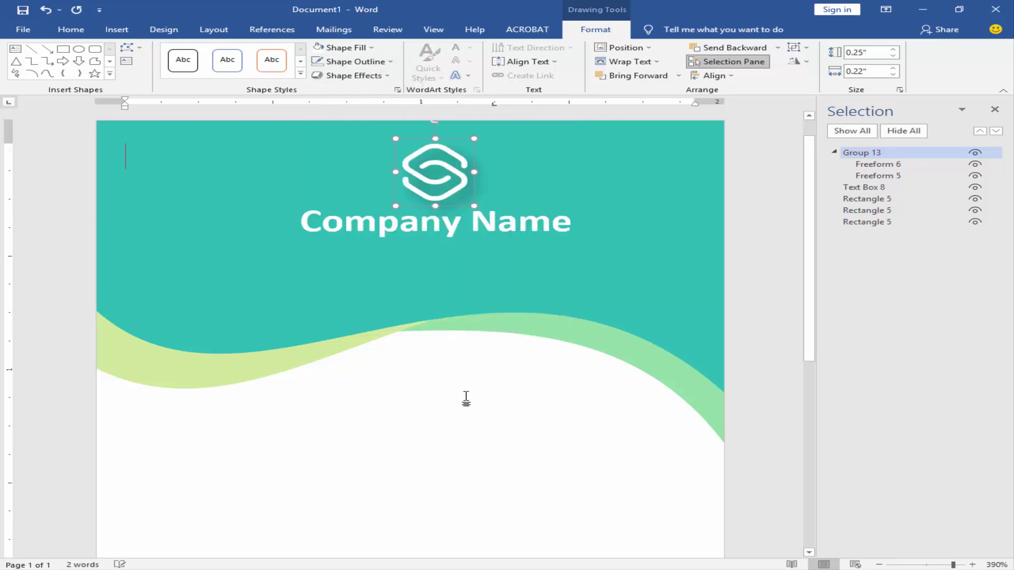
left_click(439, 385)
scroll(439, 385, "down", 5)
scroll(439, 374, "down", 5)
Draw a circle below the logo, move it over the wavy header edge, and resize it to 0.58 inches.
left_click(116, 29)
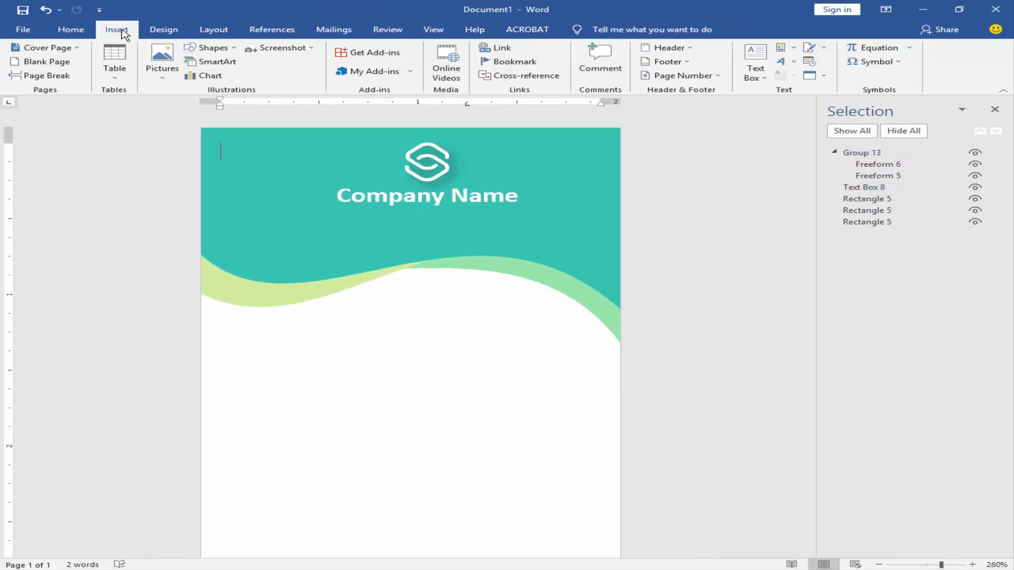
left_click(209, 48)
left_click(207, 165)
left_click_drag(419, 311, 565, 423)
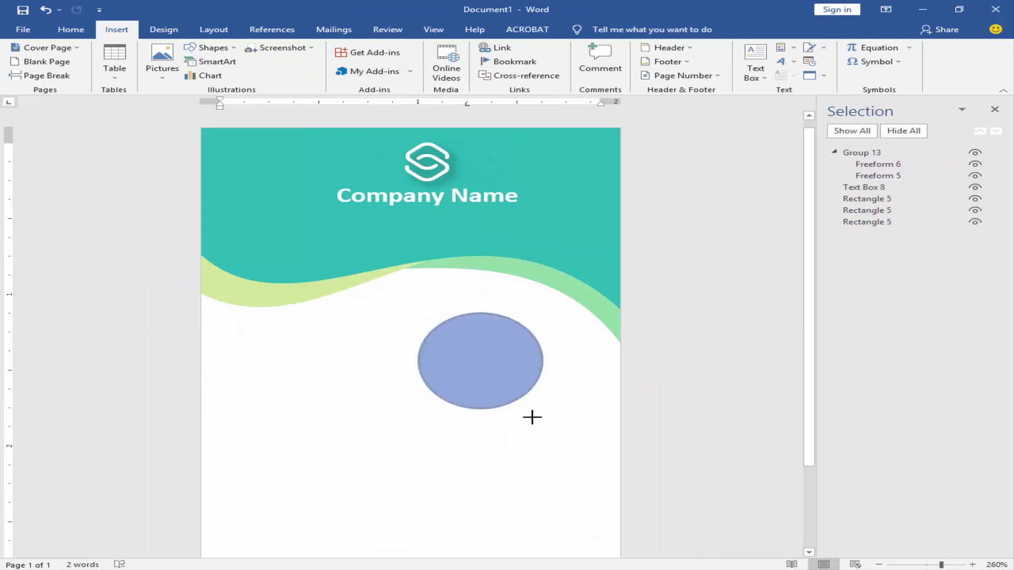
mouse_move(533, 361)
left_mouse_down()
mouse_move(469, 305)
mouse_move(464, 280)
left_mouse_up()
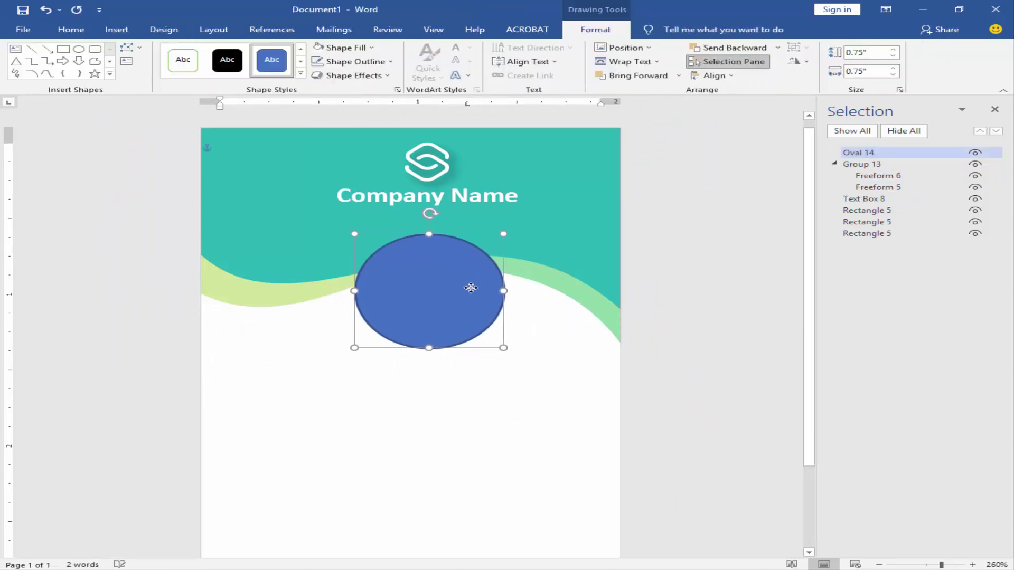
left_click_drag(500, 340, 468, 315)
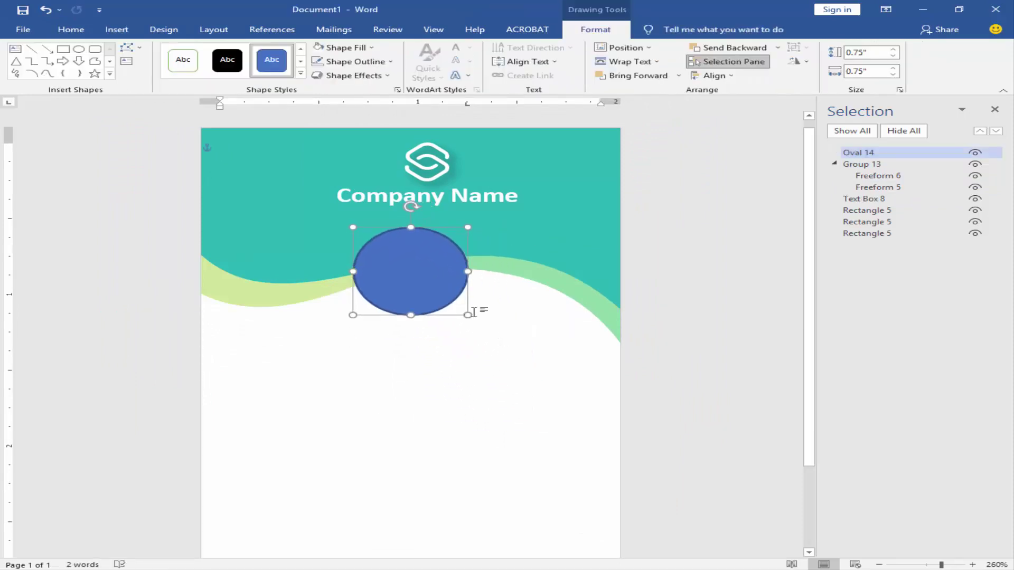
mouse_move(422, 266)
left_mouse_down()
mouse_move(438, 268)
mouse_move(404, 287)
left_mouse_up()
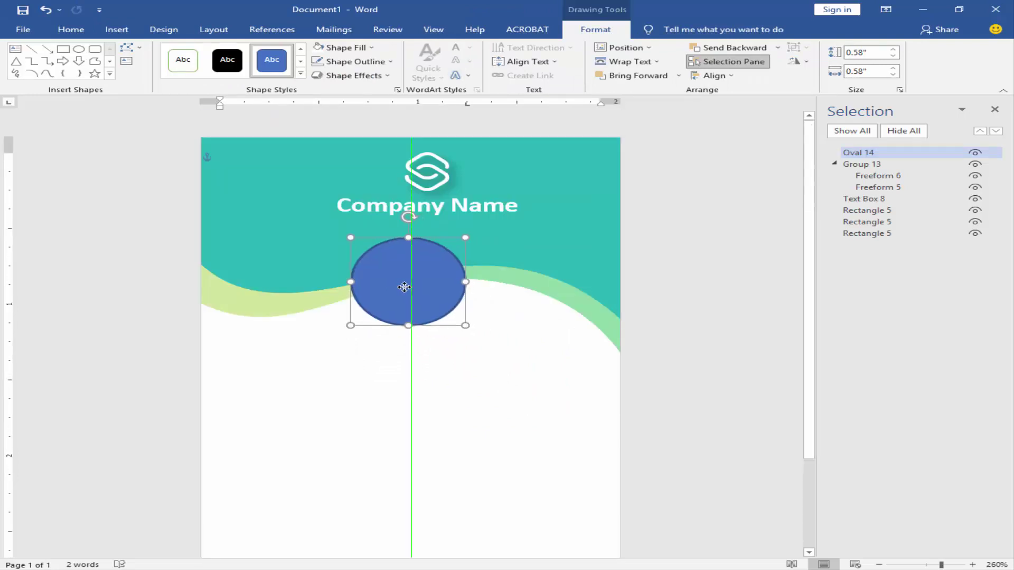
Centre the logo and Company Name box above the circle, then reselect the circle.
mouse_move(441, 182)
left_mouse_down()
mouse_move(426, 181)
mouse_move(447, 183)
left_mouse_up()
left_click(454, 207)
left_click(426, 369)
left_click(535, 255)
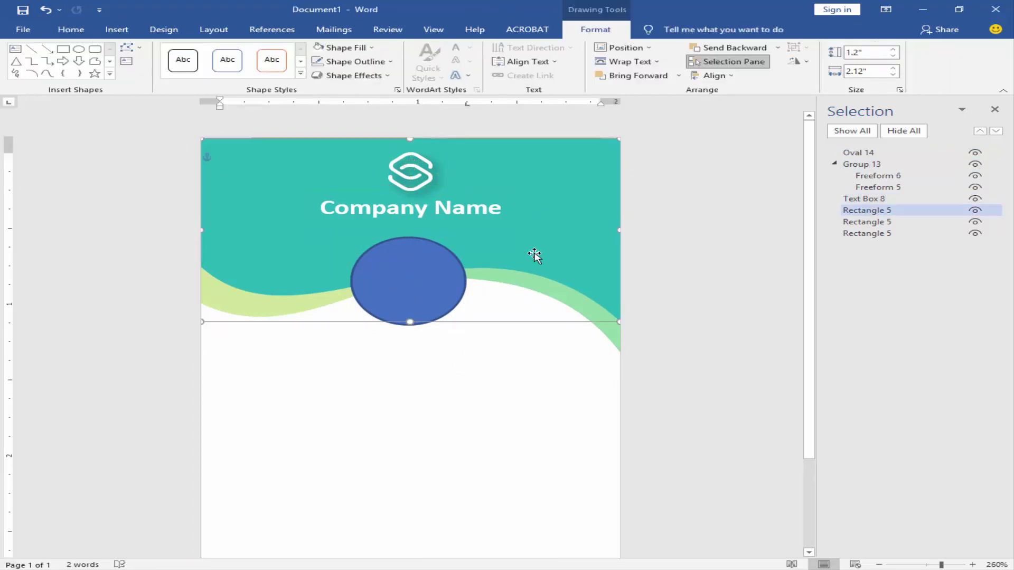
left_click(410, 279)
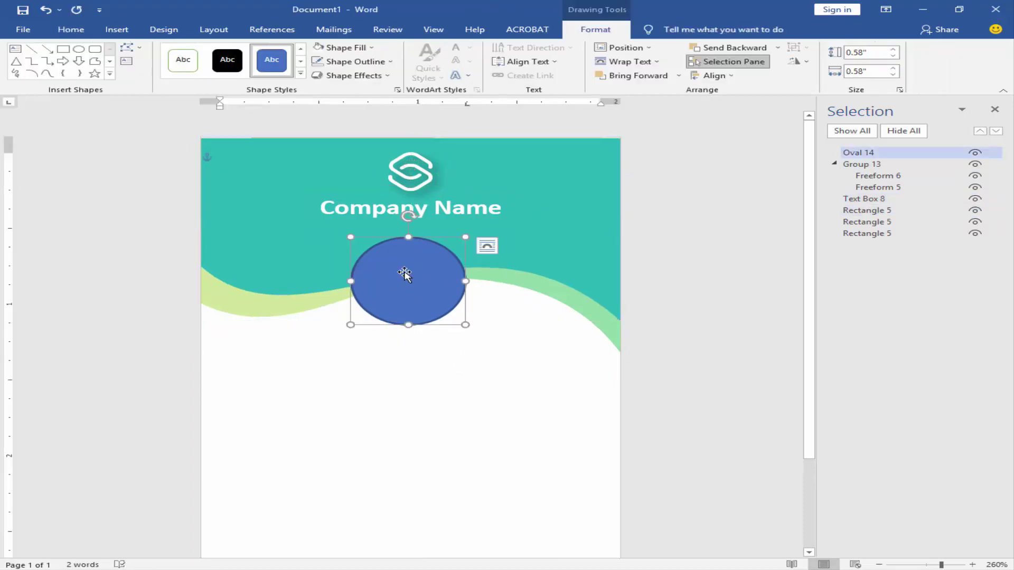
left_click(391, 62)
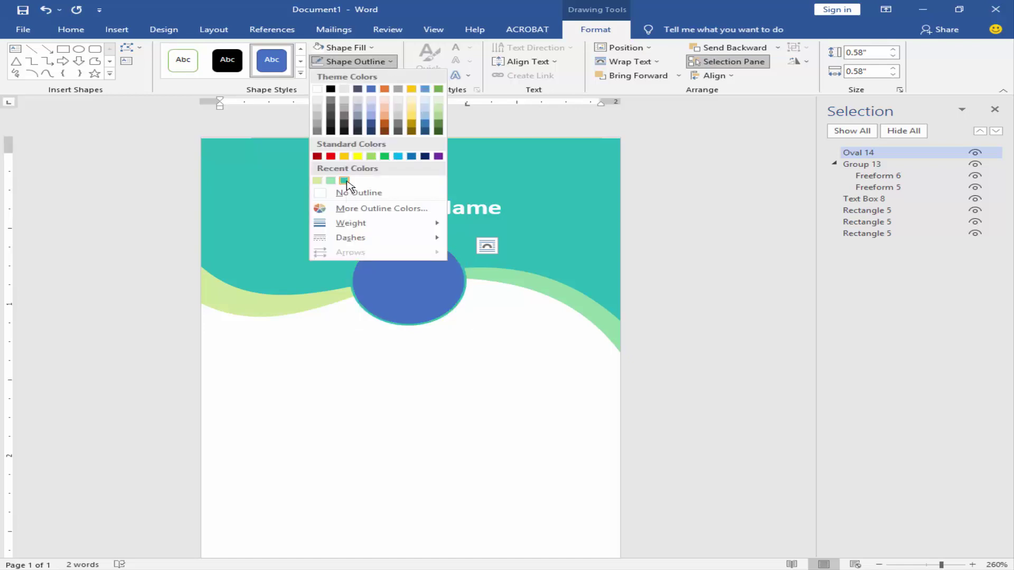
Give the circle a thick teal #28B5B5 outline.
left_click(344, 181)
left_click(390, 62)
left_click(381, 208)
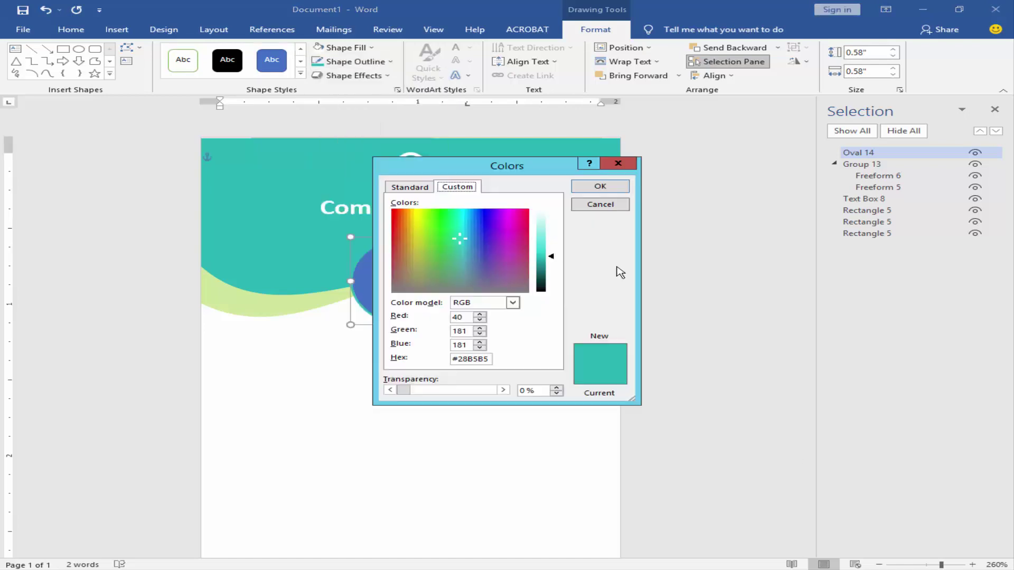
left_click(600, 186)
left_click(390, 61)
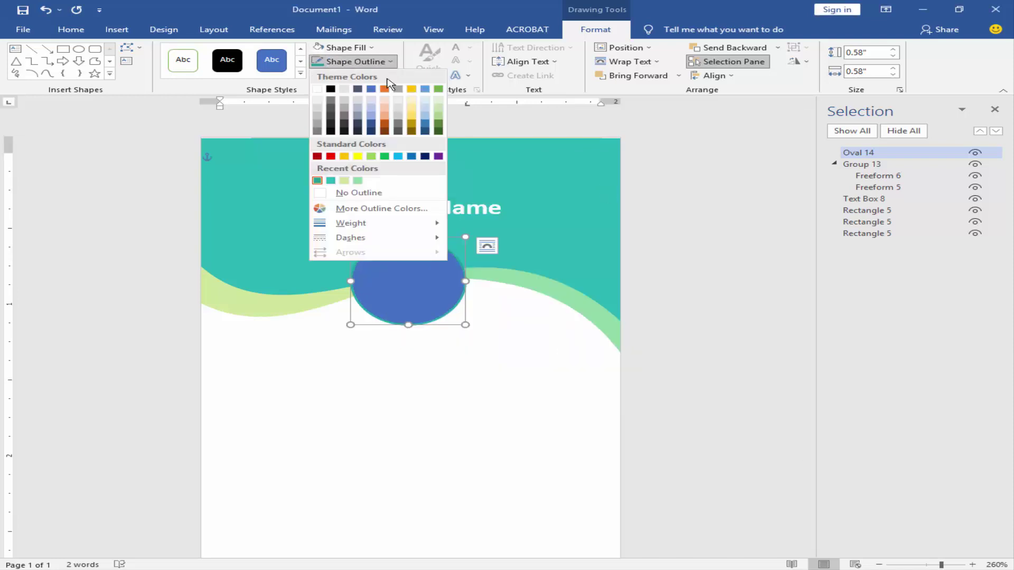
left_click(514, 298)
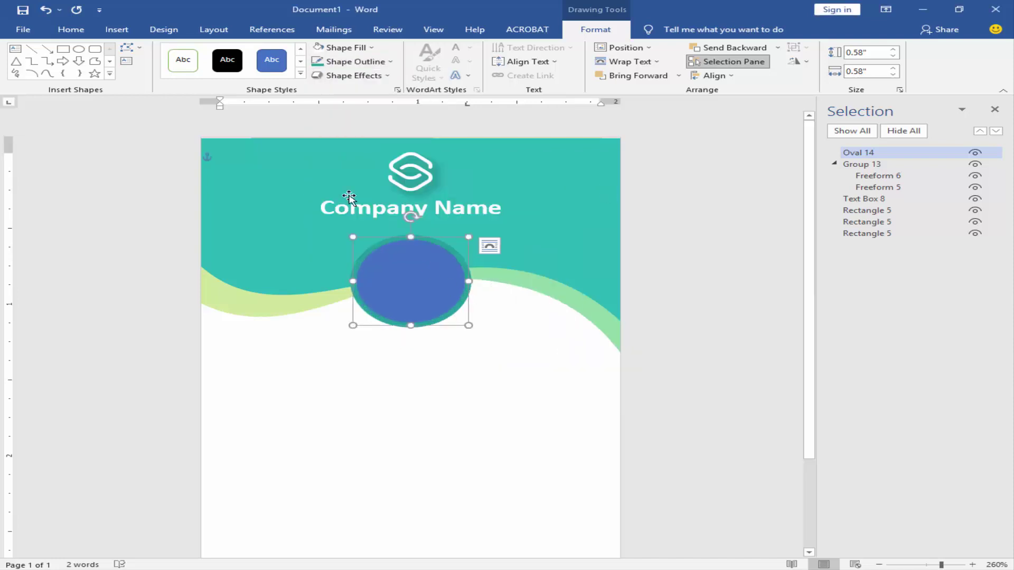
Fill the circle with a portrait photo from the computer.
left_click(346, 47)
left_click(351, 206)
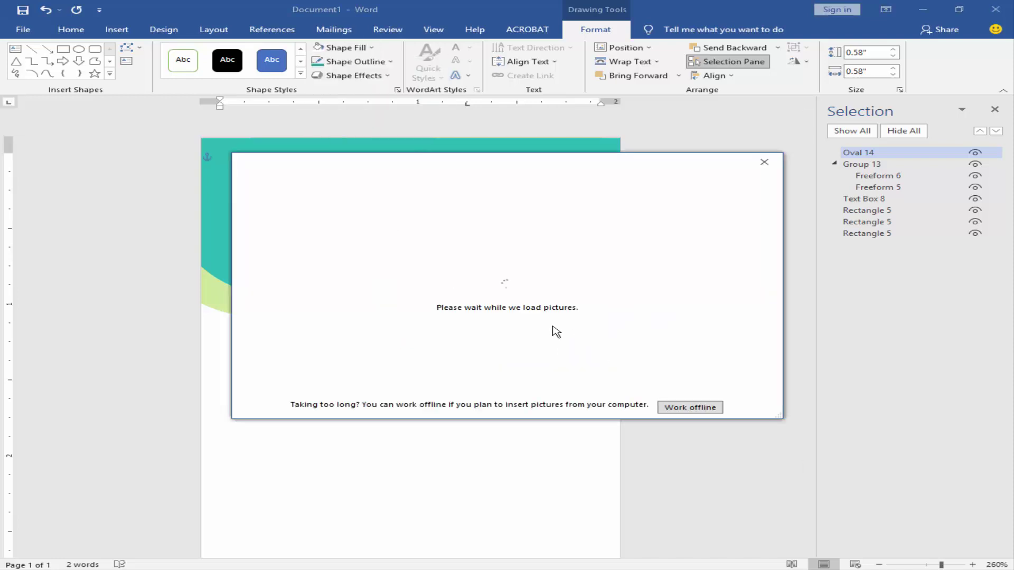
left_click(403, 229)
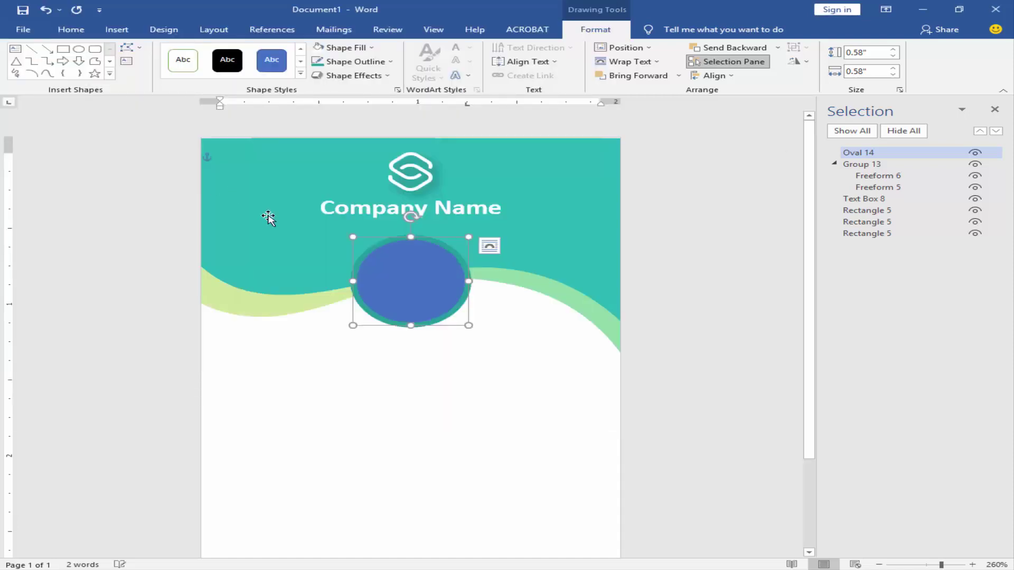
left_click(458, 387)
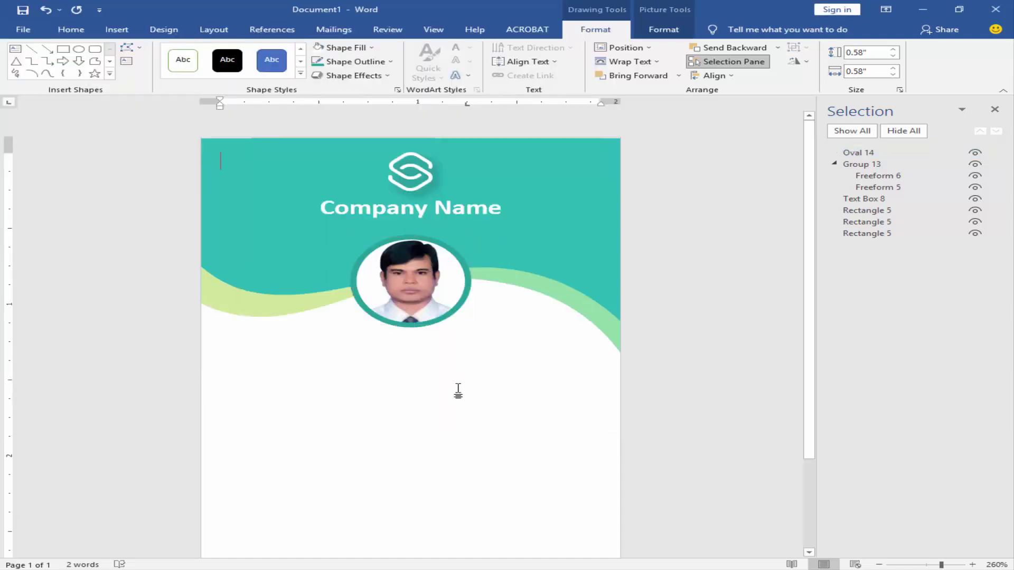
triple_click(437, 204)
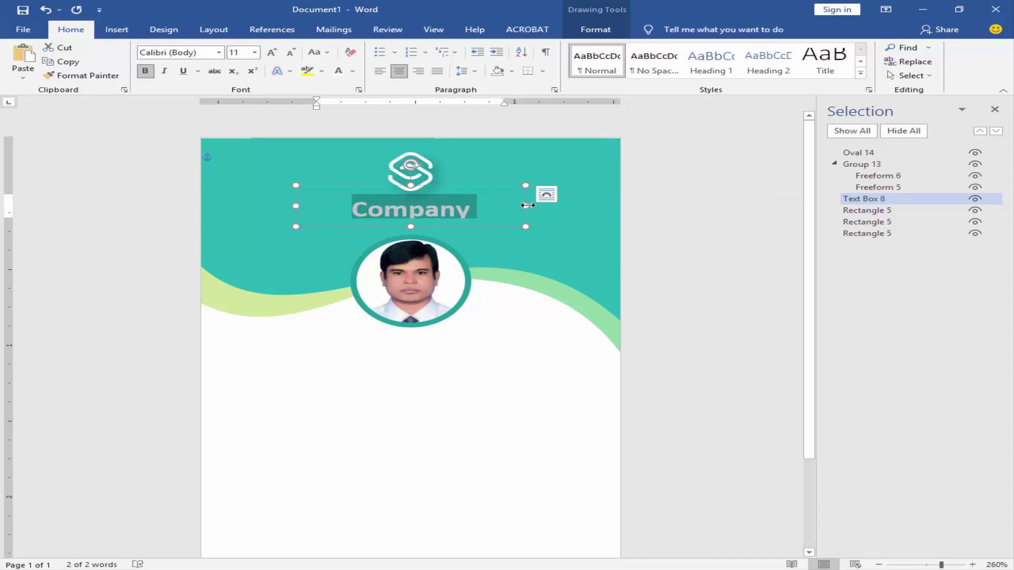
Retype 'Company Name' and duplicate its text box below the photo.
type("Company Name")
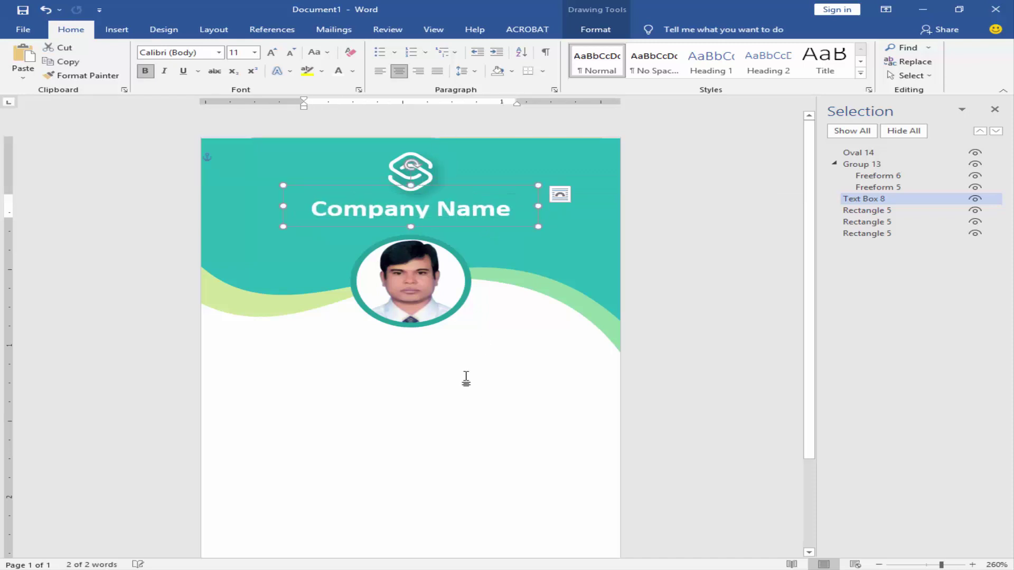
scroll(464, 379, "down", 3)
left_click(355, 296)
scroll(355, 296, "up", 3)
left_click(373, 188)
left_click_drag(373, 188, 360, 371)
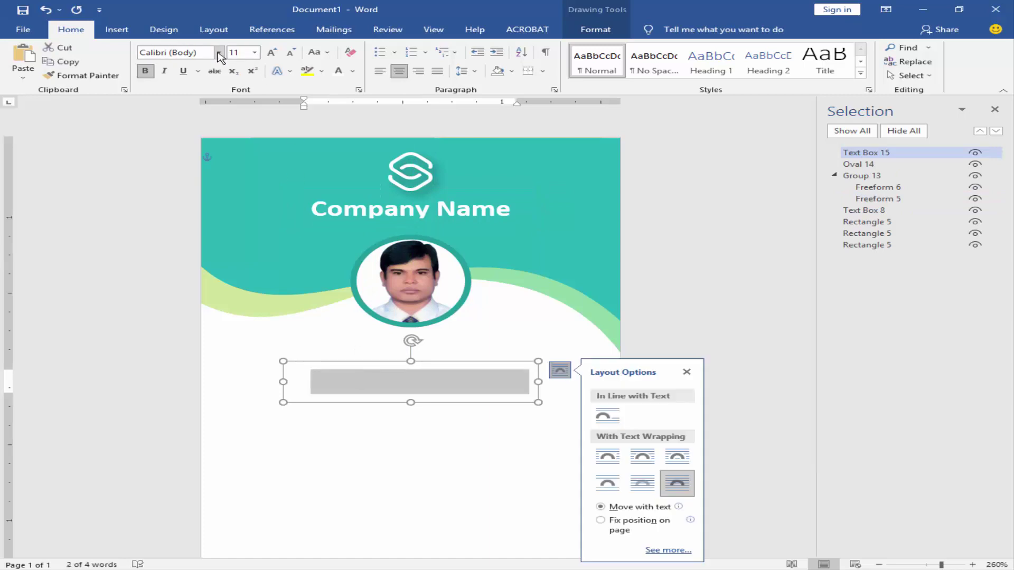
Format the copied text as black, 8 pt, not bold, and left-aligned.
left_click(352, 71)
left_click(353, 108)
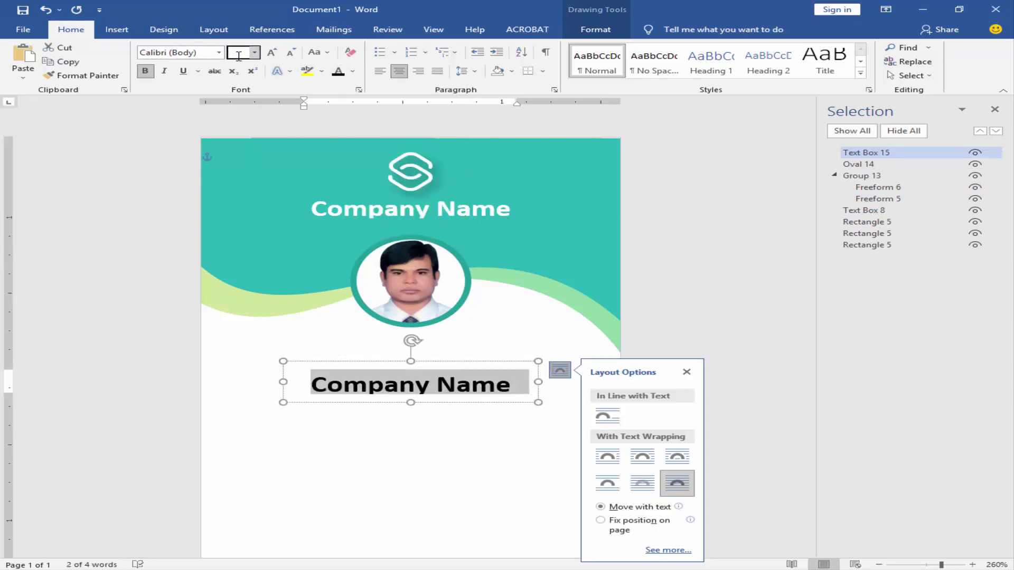
type("8")
key("Return")
left_click(380, 71)
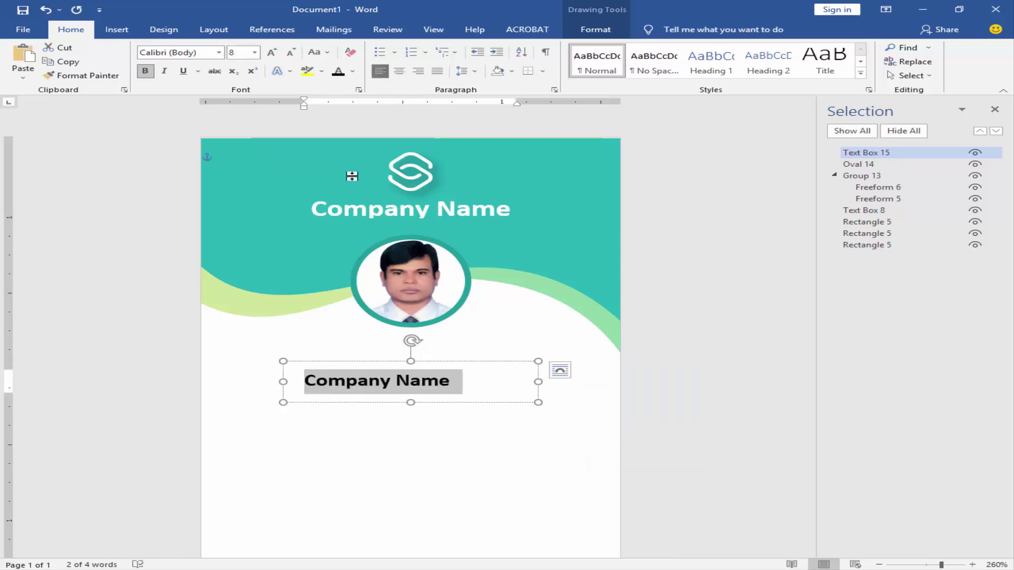
key("ctrl+b")
left_click(404, 385)
Paste the ID details from the Notepad notes into the new box.
scroll(406, 403, "up", 2)
scroll(405, 403, "up", 2)
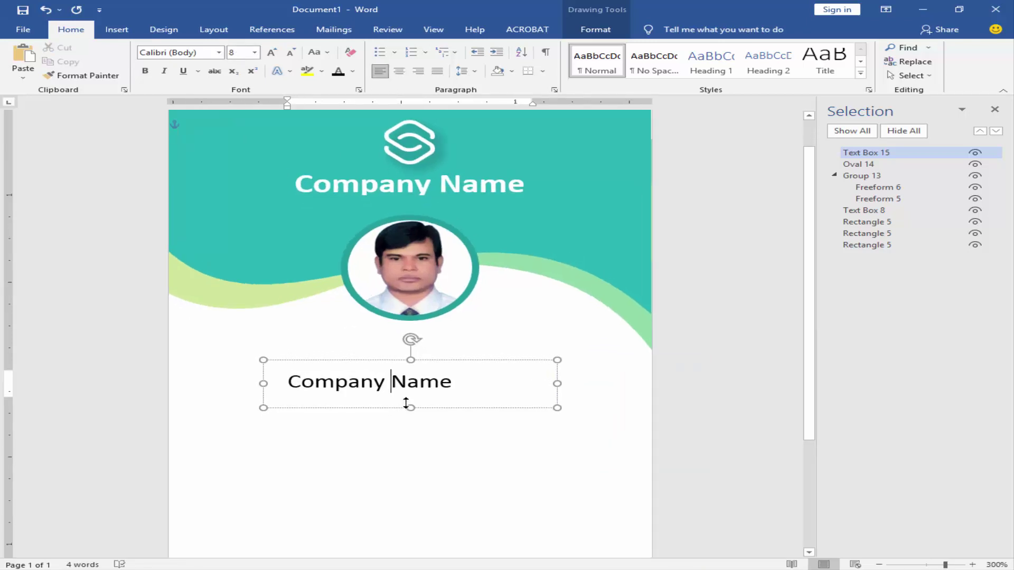
left_click(578, 368)
key("alt+Tab")
left_click_drag(876, 371, 672, 334)
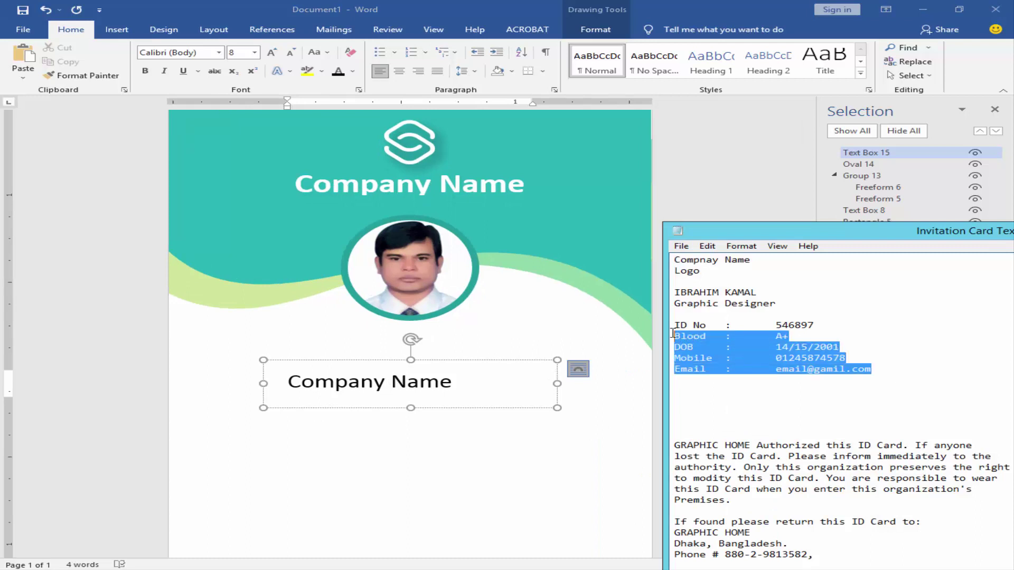
key("ctrl+c")
triple_click(441, 385)
key("ctrl+v")
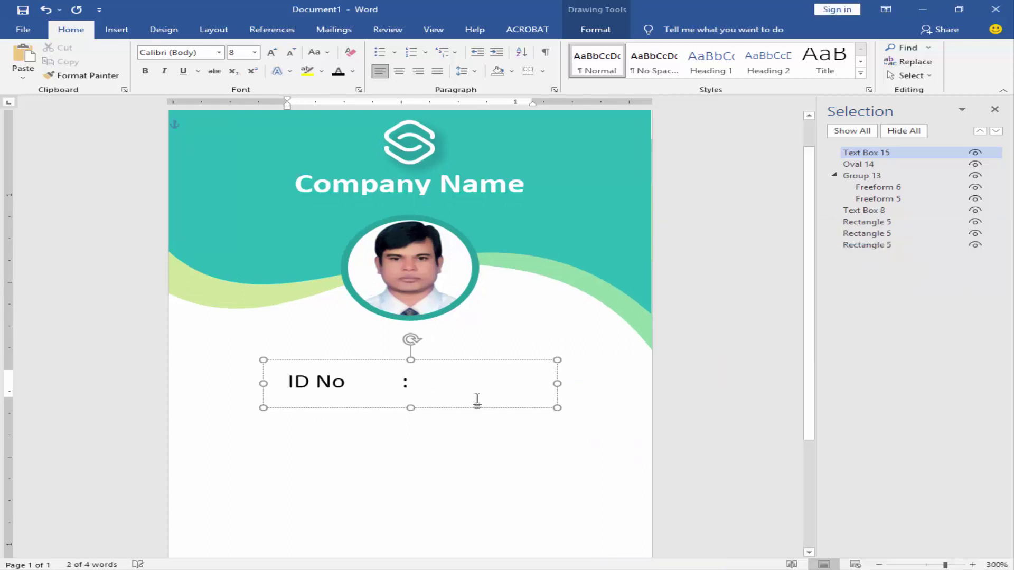
Enlarge the details box to fit the text and remove the spacing before 546897.
scroll(475, 401, "down", 3)
left_click_drag(555, 246, 629, 274)
mouse_move(263, 274)
left_mouse_down()
mouse_move(176, 306)
mouse_move(166, 344)
mouse_move(190, 338)
mouse_move(207, 354)
left_mouse_up()
left_click(456, 221)
key("BackSpace")
Restore the spacing and add a ruler tab stop so the detail values line up.
key("ctrl+z")
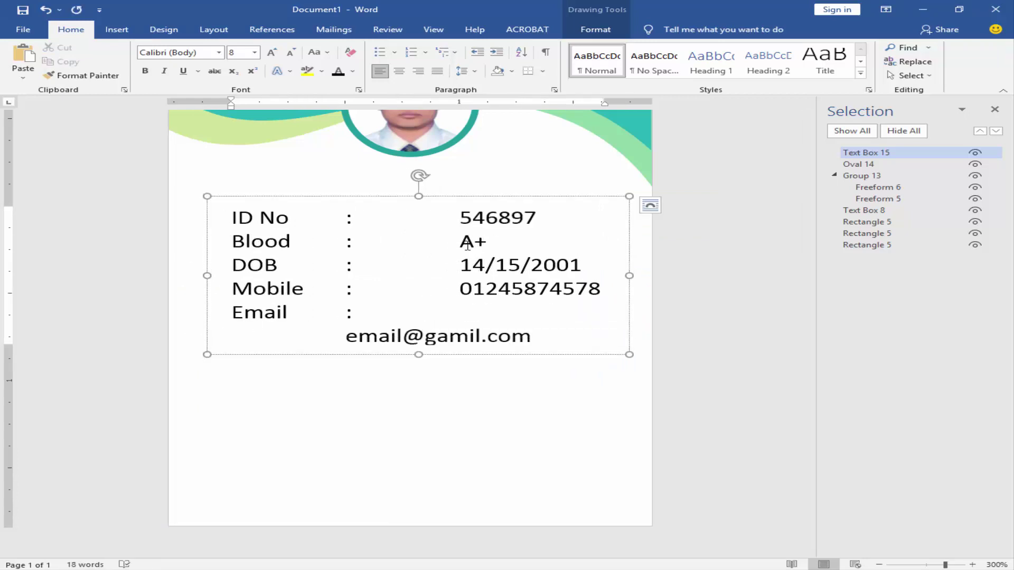
key("ctrl+a")
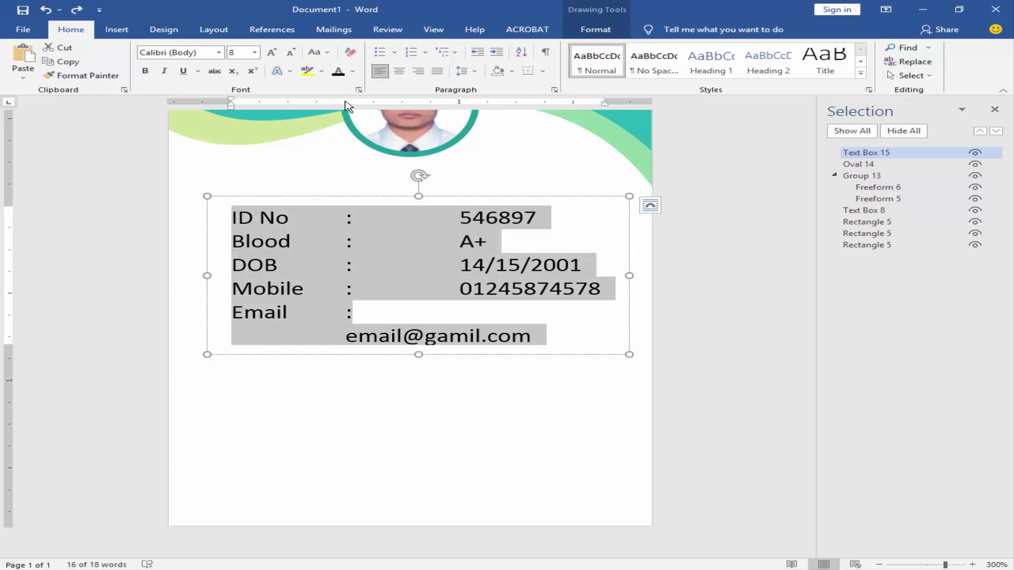
scroll(352, 106, "up", 3)
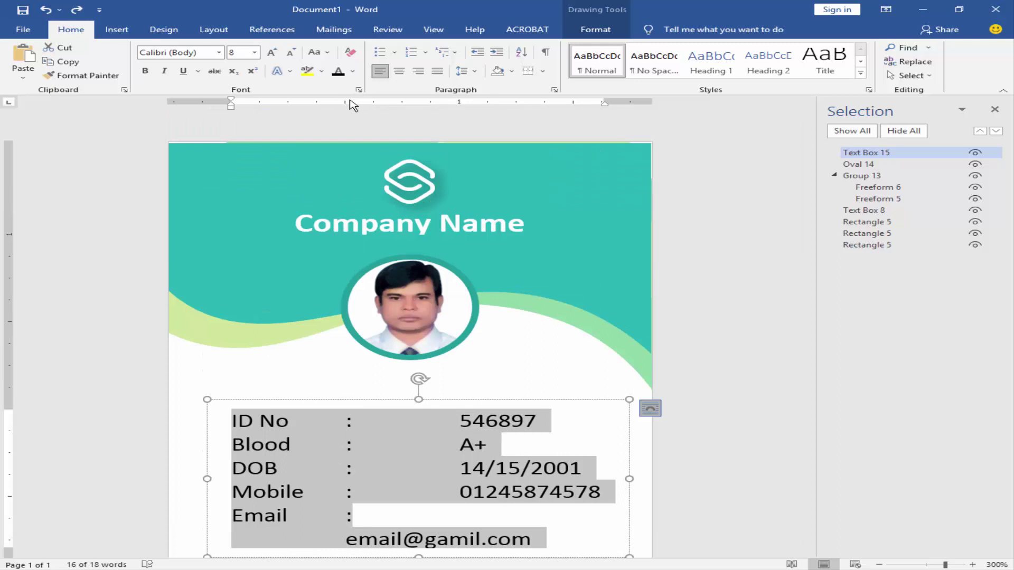
scroll(361, 108, "down", 3)
scroll(371, 112, "up", 3)
scroll(400, 132, "down", 3)
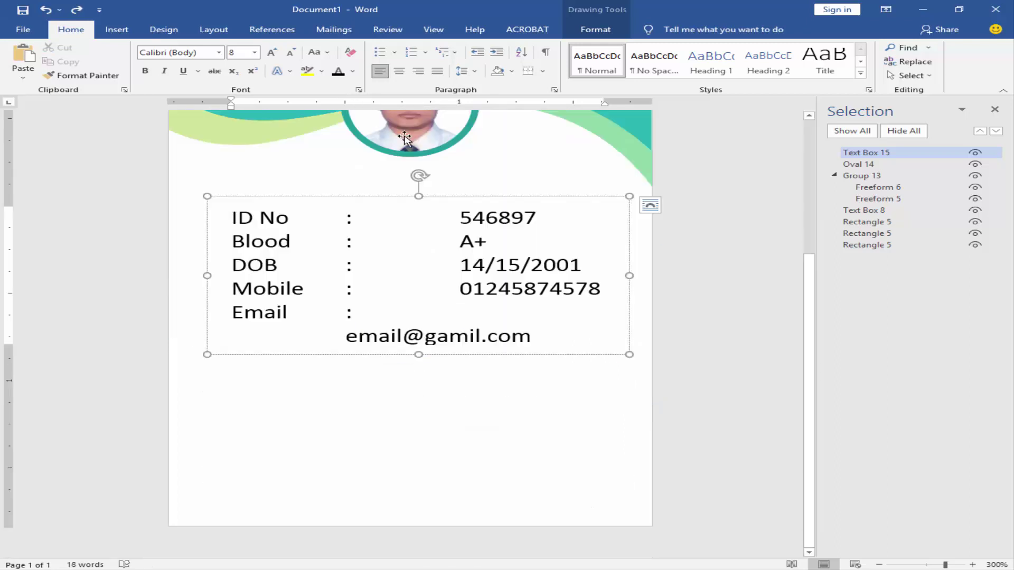
scroll(349, 108, "up", 3)
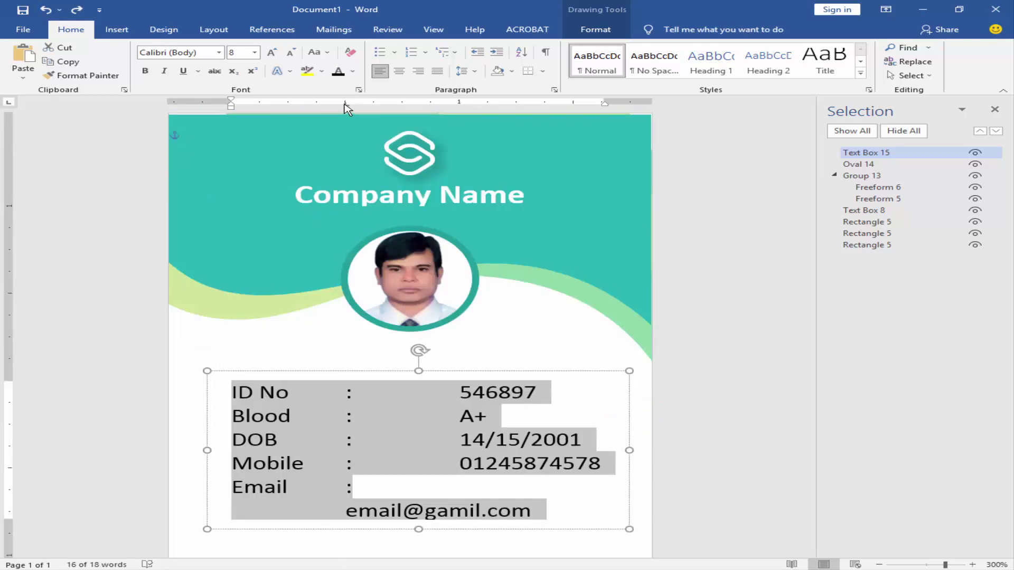
left_click(404, 103)
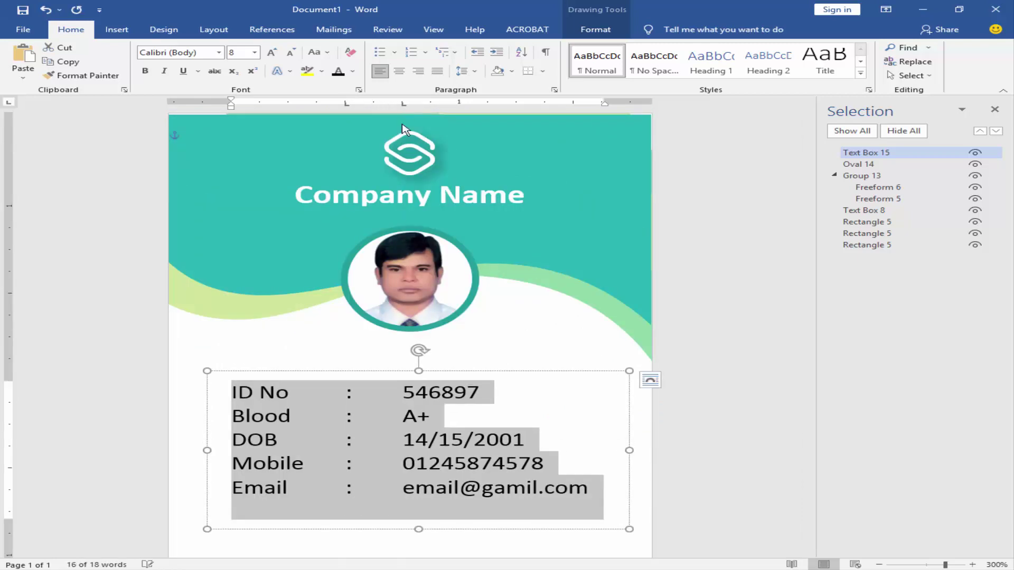
Set 1.5 line spacing on the details and extend the box to show the Email row.
scroll(417, 355, "down", 3)
scroll(425, 374, "up", 3)
scroll(425, 374, "down", 3)
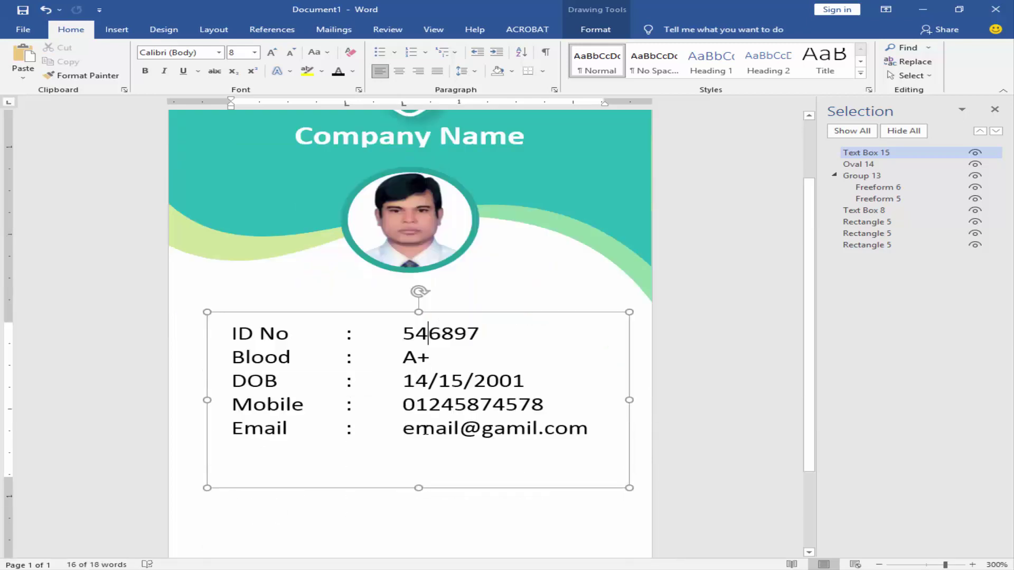
key("ctrl+a")
key("ctrl+5")
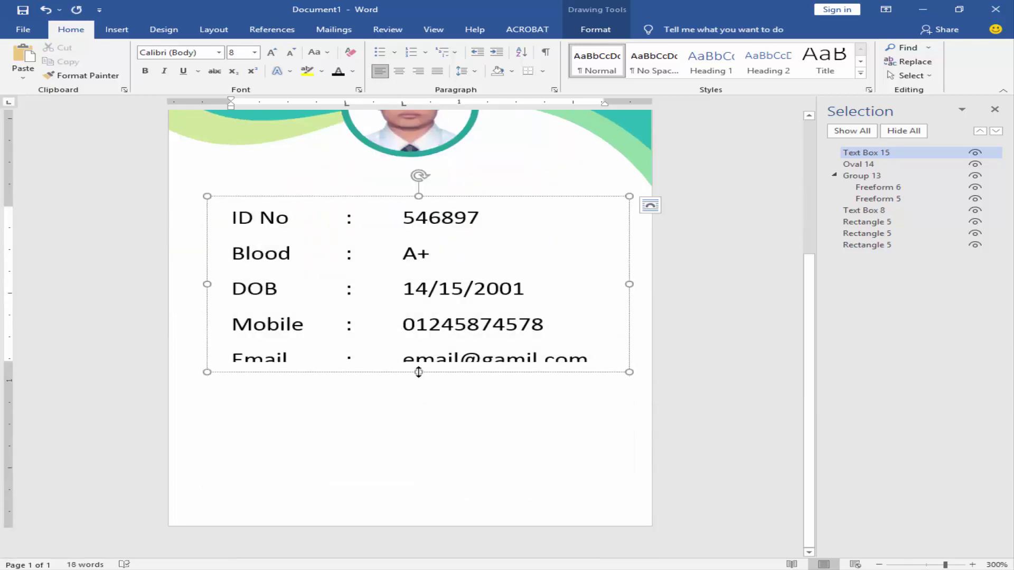
left_click_drag(419, 372, 419, 395)
left_click_drag(462, 200, 453, 217)
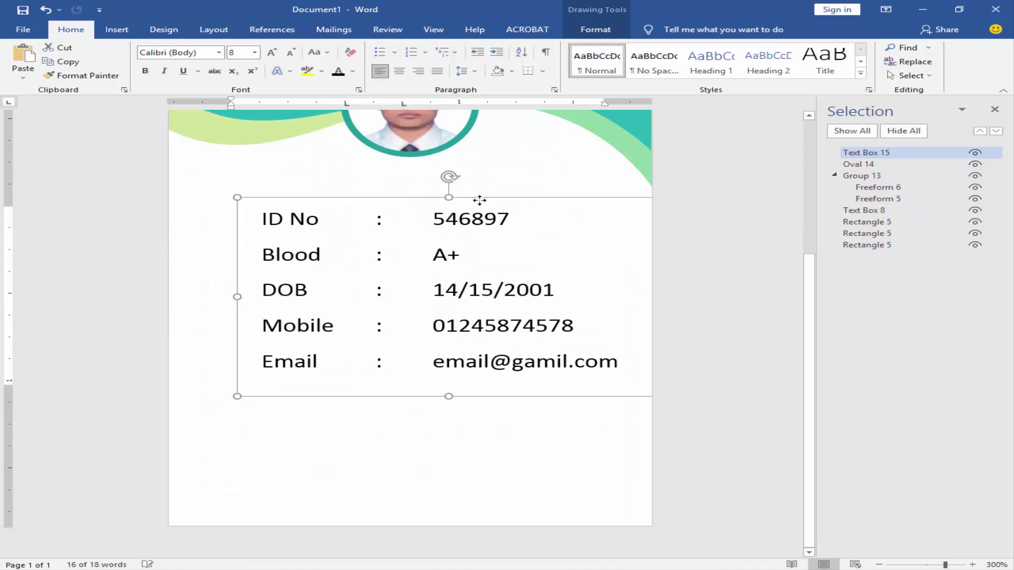
Centre the photo on the card, widen the Company Name box, and centre it and the logo.
scroll(460, 269, "up", 3)
left_click(412, 321)
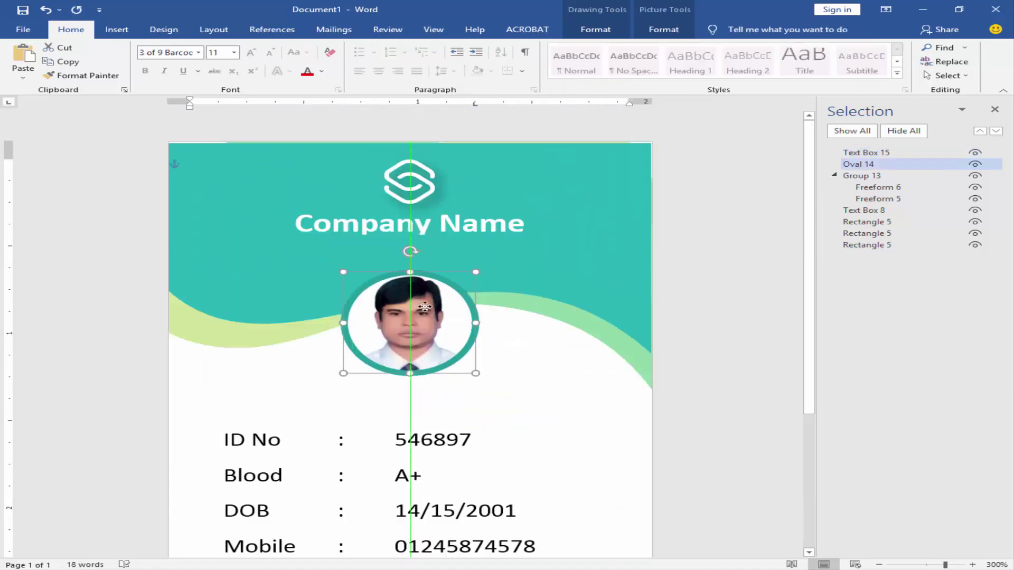
left_click_drag(412, 320, 412, 330)
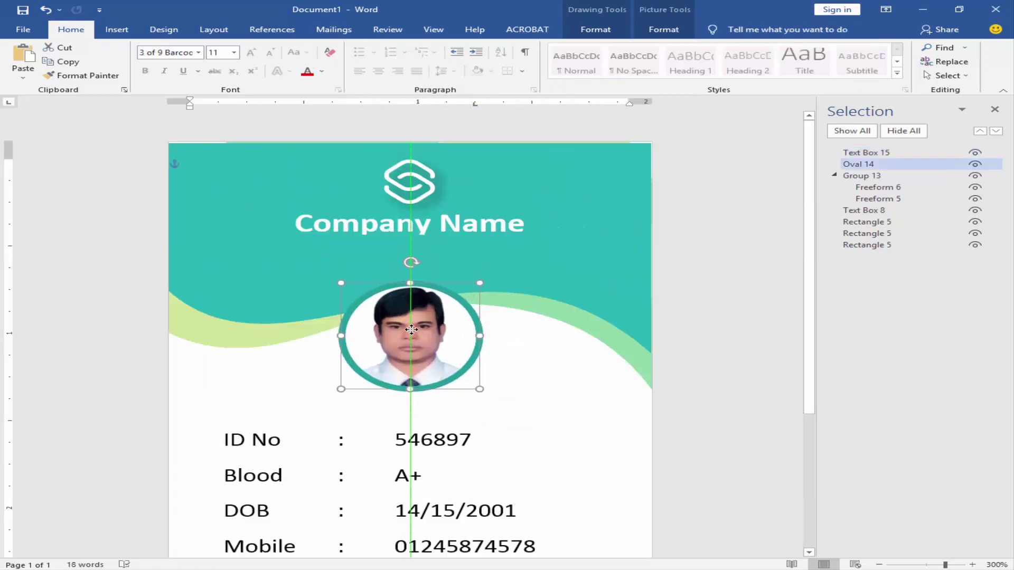
left_click(407, 190)
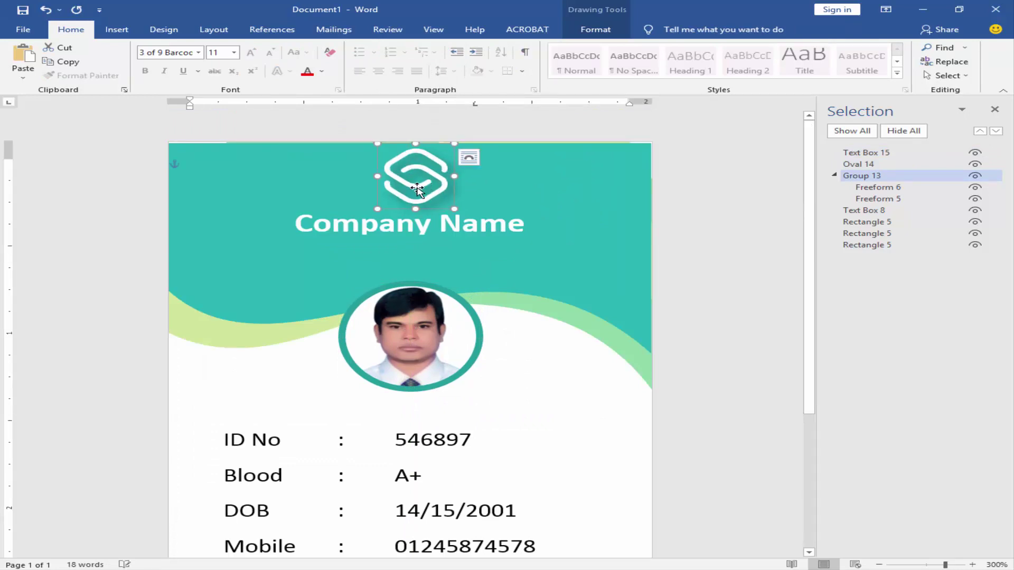
triple_click(348, 224)
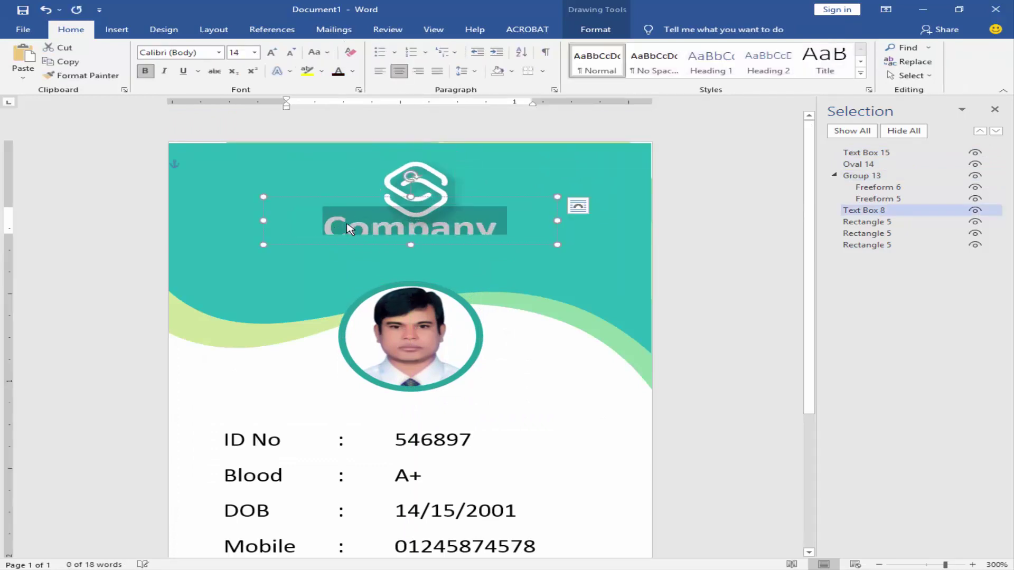
left_click_drag(557, 219, 614, 220)
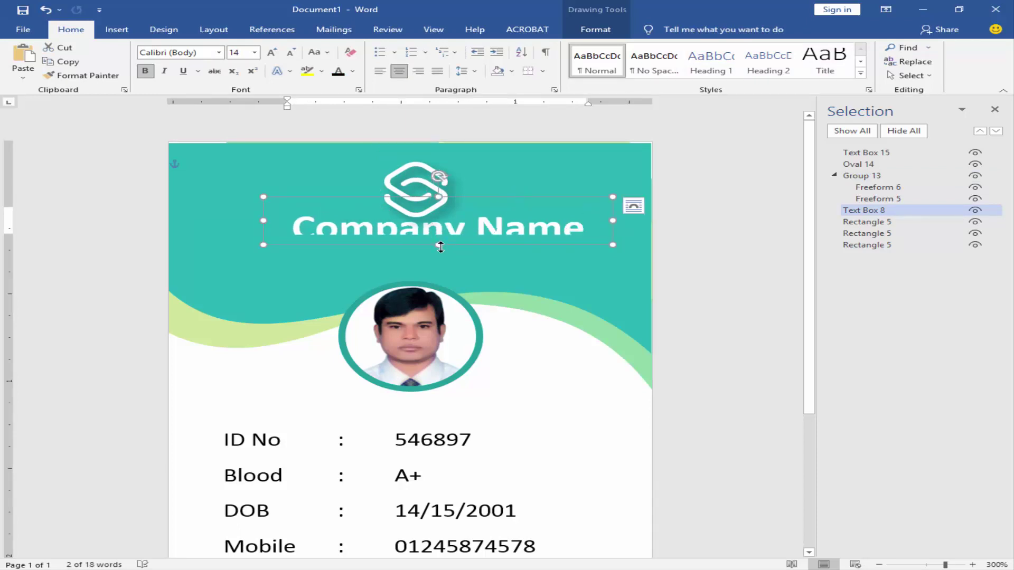
left_click_drag(481, 201, 451, 209)
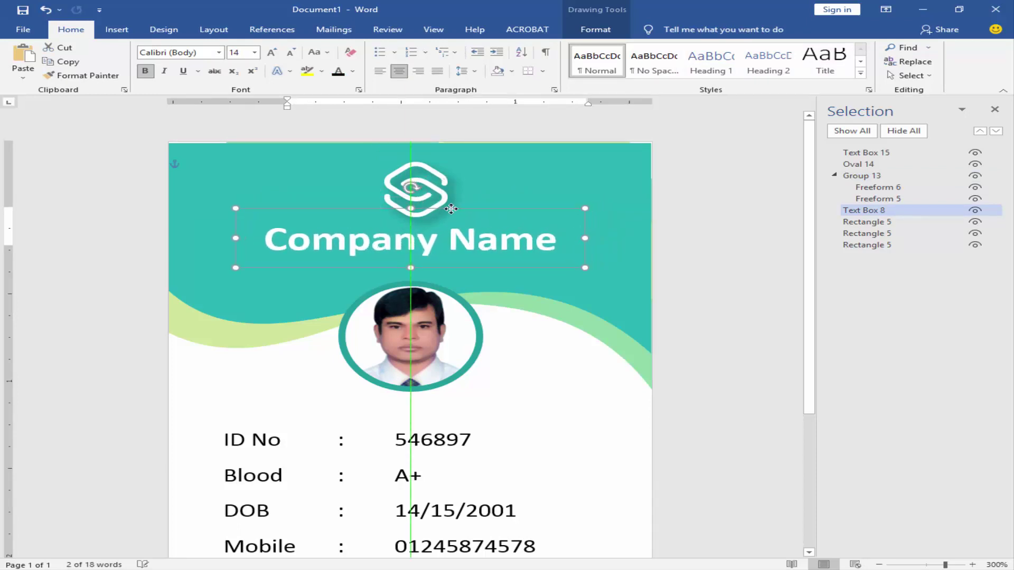
left_click_drag(426, 173, 420, 156)
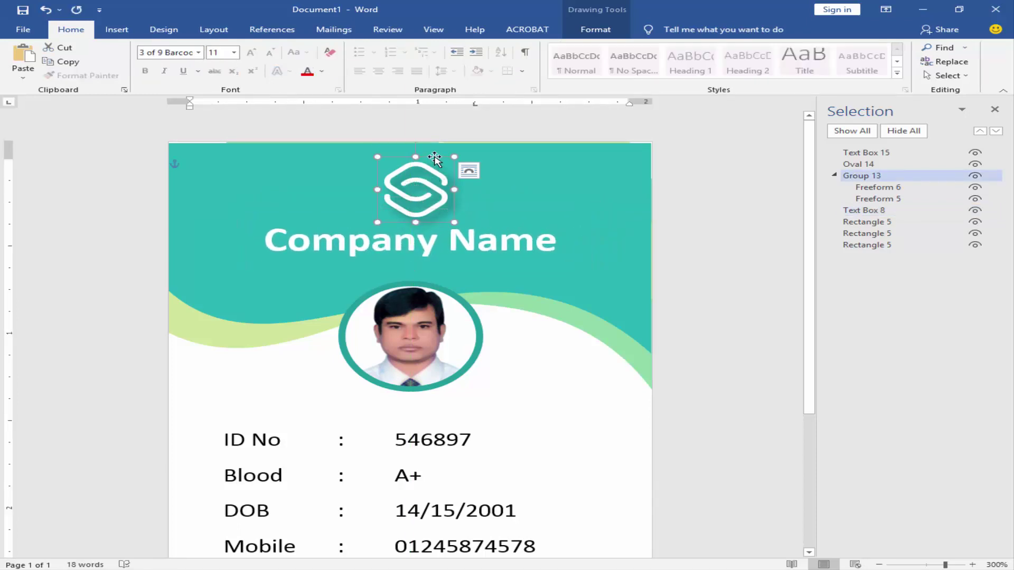
Select the ID details box and nudge it into centred position.
left_click(420, 261)
left_click(219, 183)
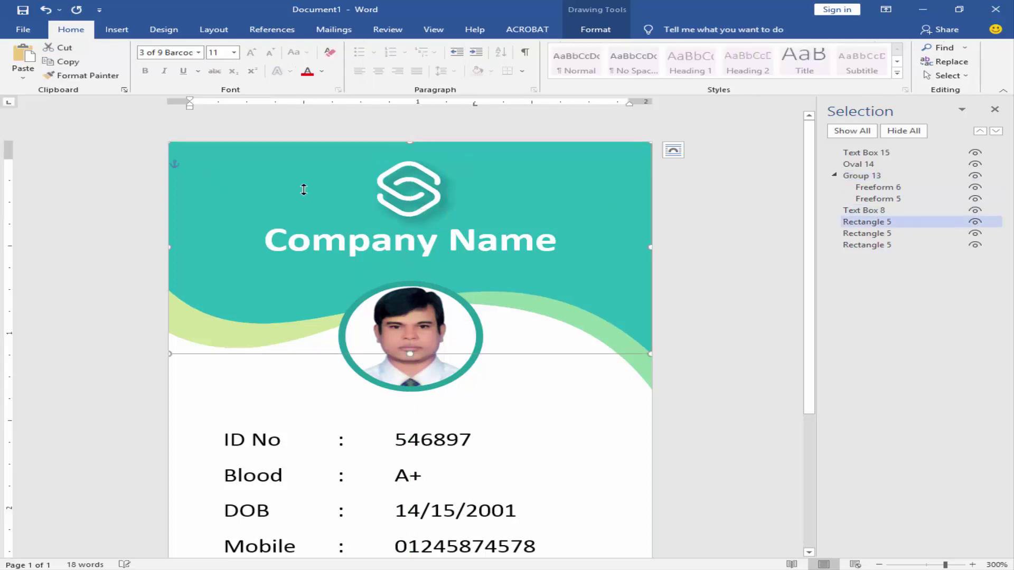
left_click(281, 384)
scroll(281, 384, "down", 3)
left_click(420, 274)
left_click_drag(469, 217, 468, 210)
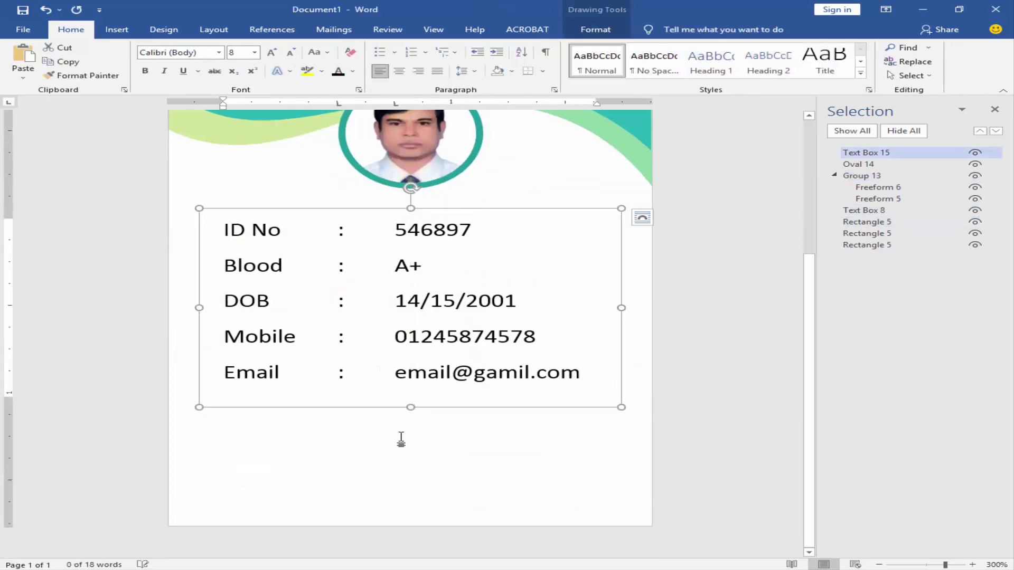
scroll(266, 471, "up", 3)
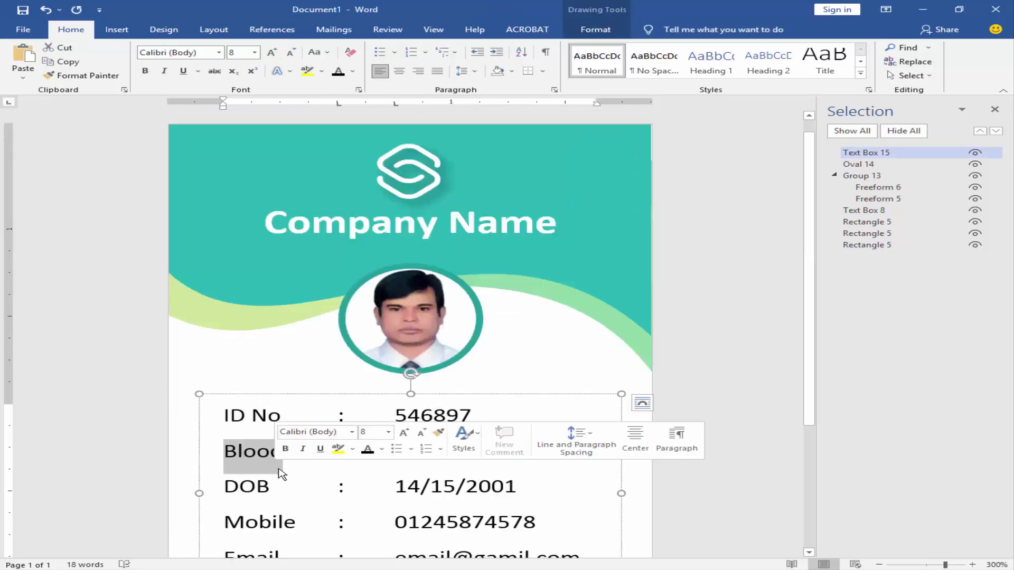
left_click(627, 464)
scroll(627, 464, "down", 3)
scroll(627, 465, "up", 3)
scroll(627, 464, "down", 3)
scroll(412, 462, "up", 3)
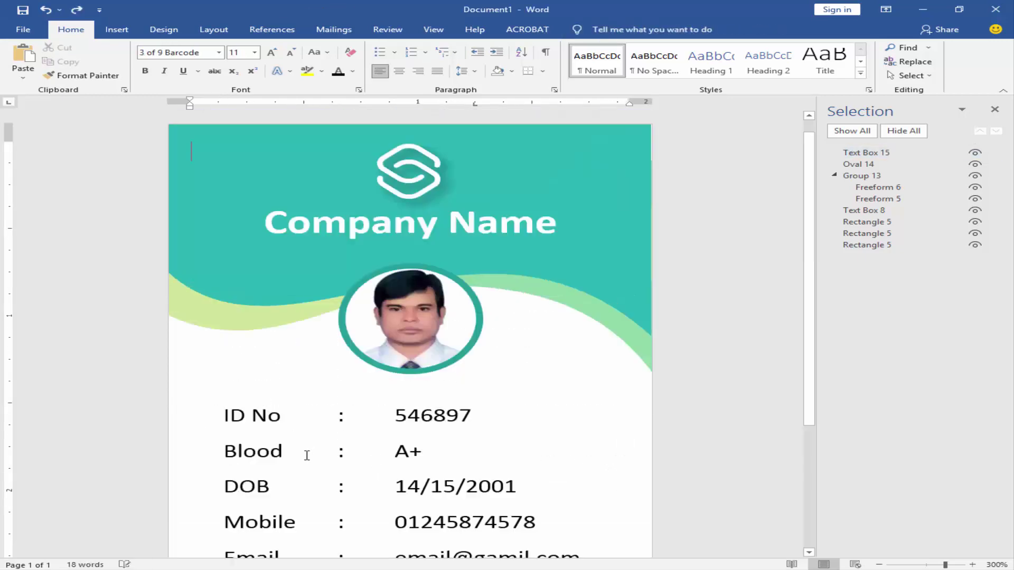
scroll(305, 455, "down", 3)
left_click(394, 400)
left_click_drag(437, 410, 436, 455)
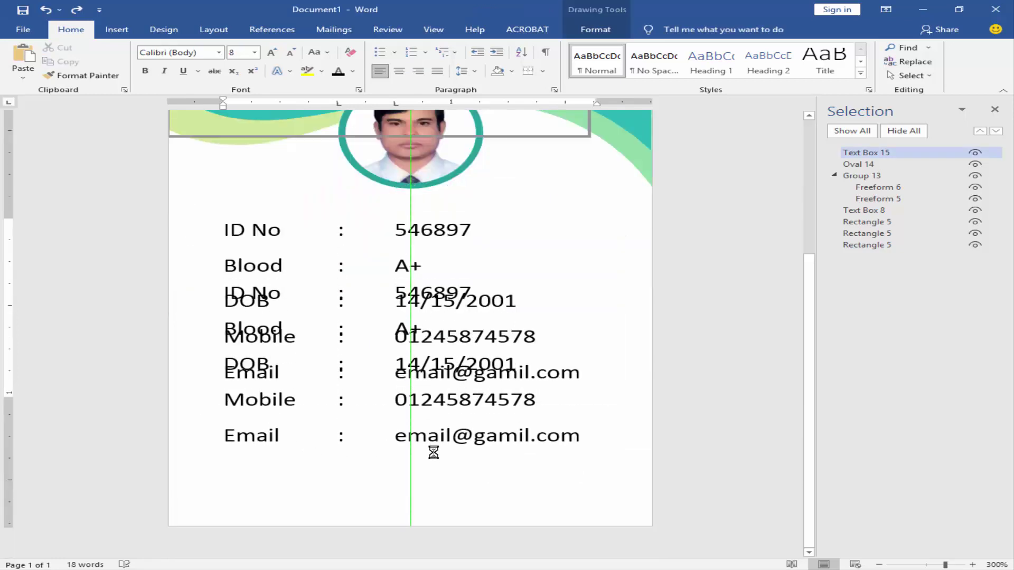
left_click_drag(490, 320, 489, 365)
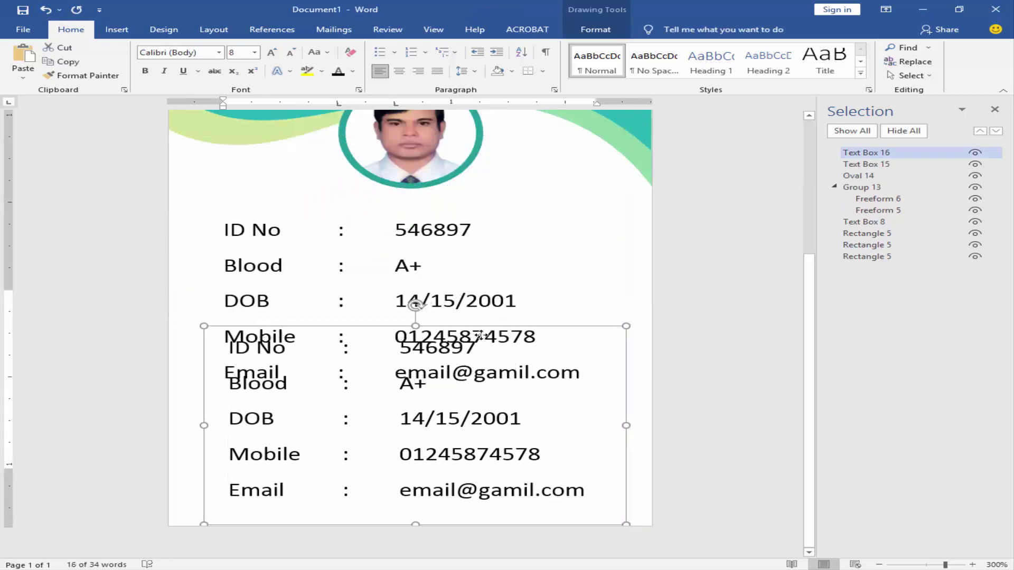
key("ctrl+z")
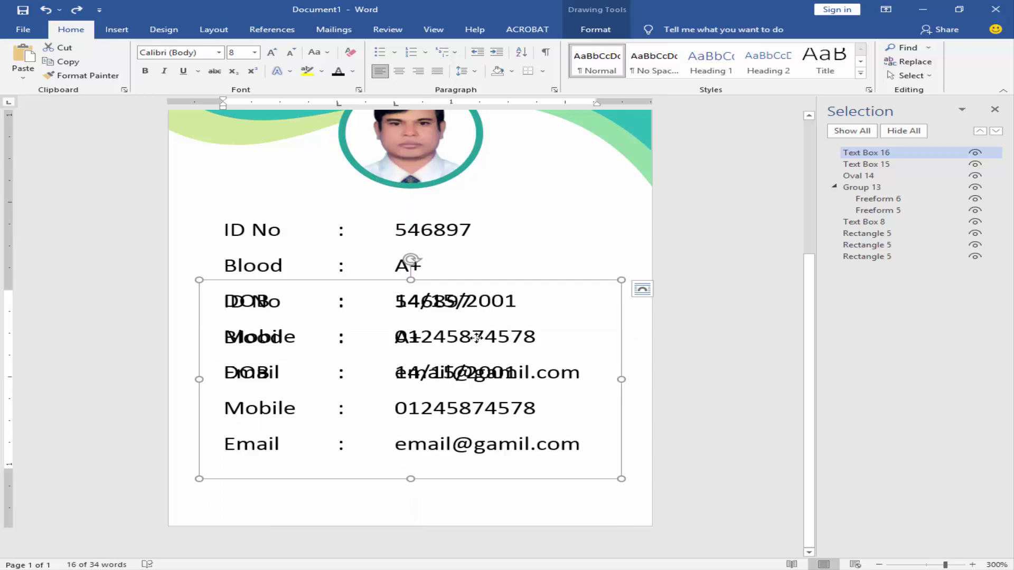
key("ctrl+z")
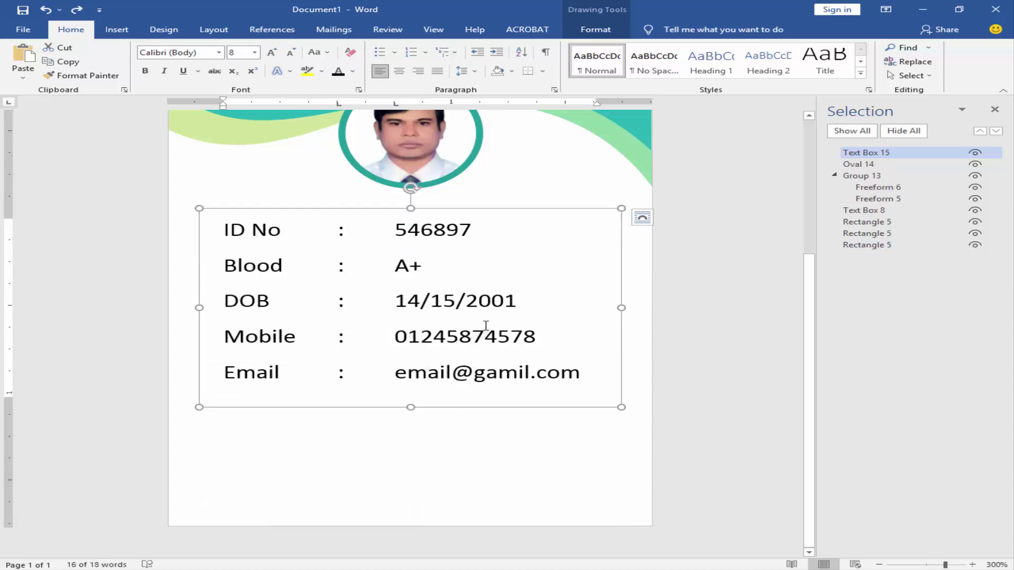
scroll(485, 326, "down", 1, "ctrl")
scroll(476, 338, "up", 3)
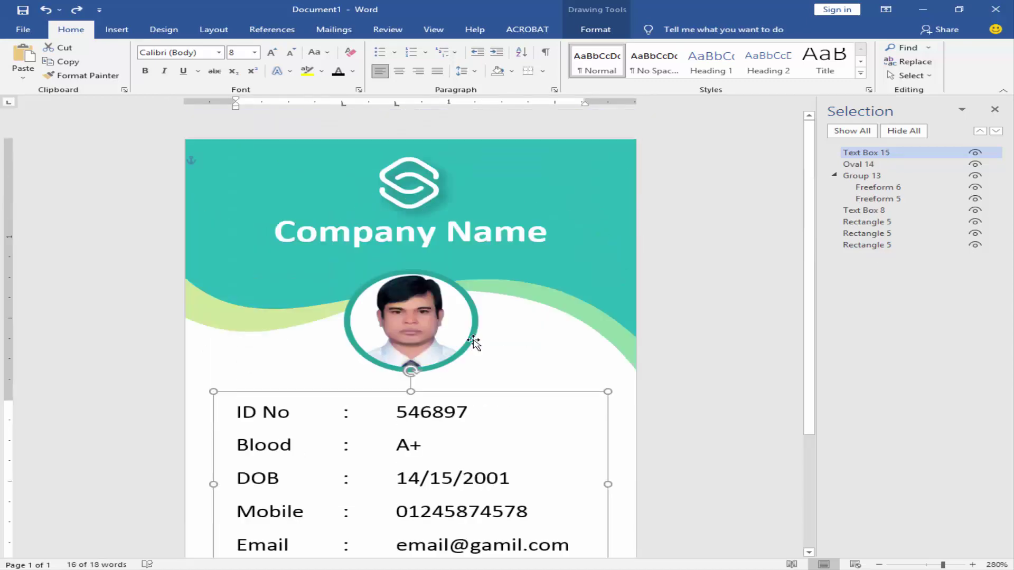
scroll(474, 296, "down", 3)
Reduce the details' line spacing via Paragraph, shorten the box to fit, and place a copy below.
key("ctrl+a")
right_click(436, 314)
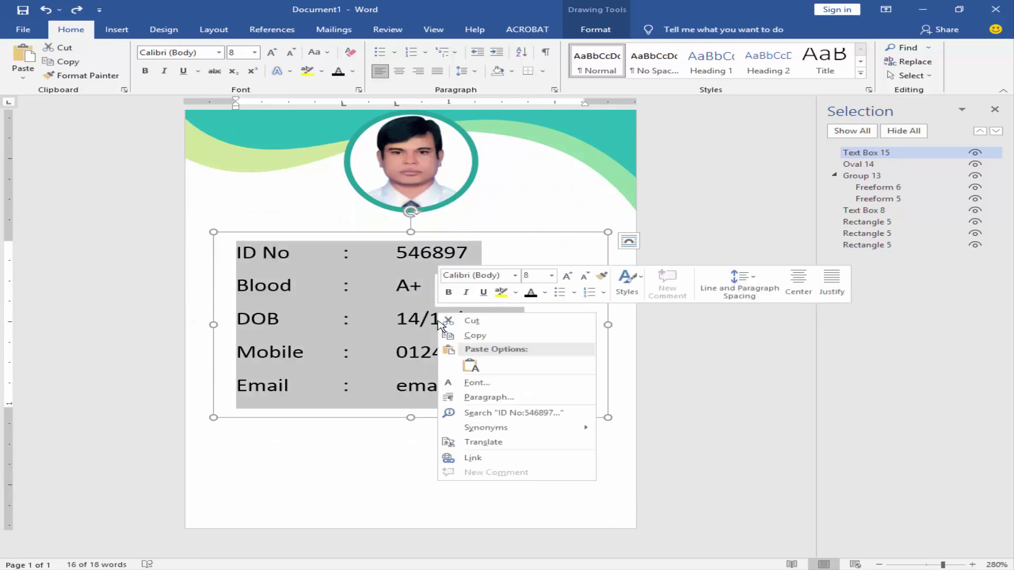
left_click(475, 397)
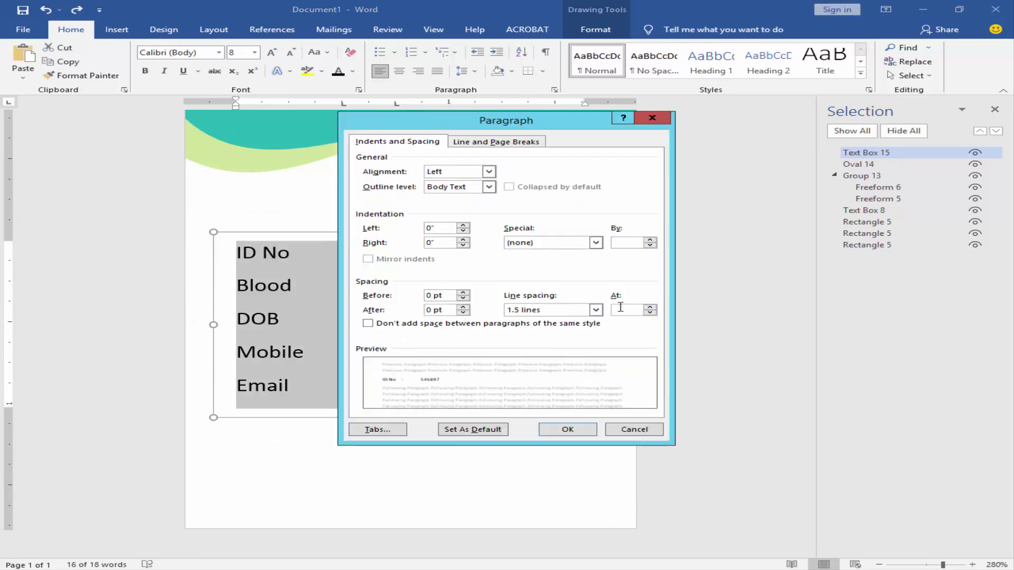
type("1")
key("Return")
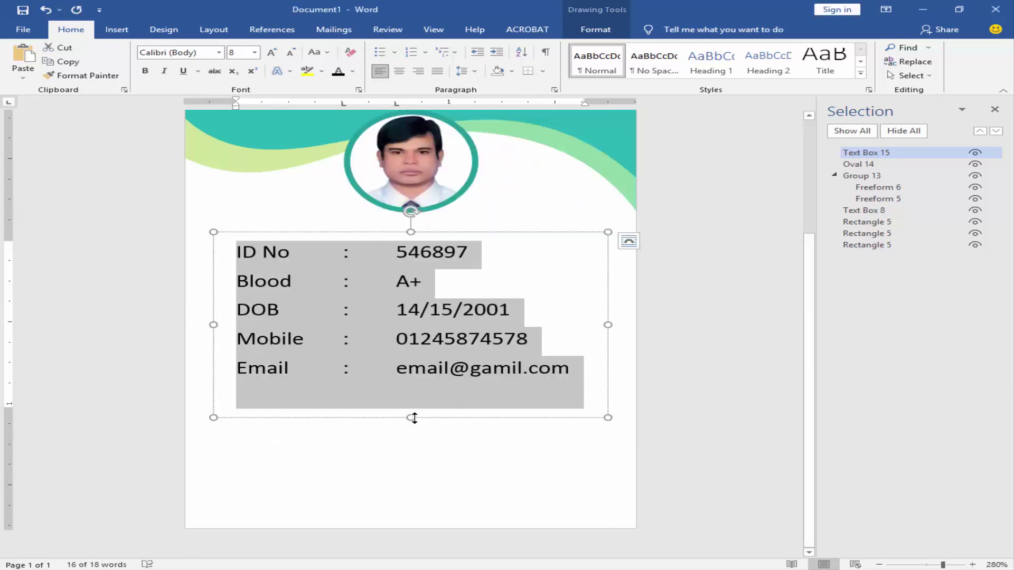
left_click_drag(414, 418, 414, 386)
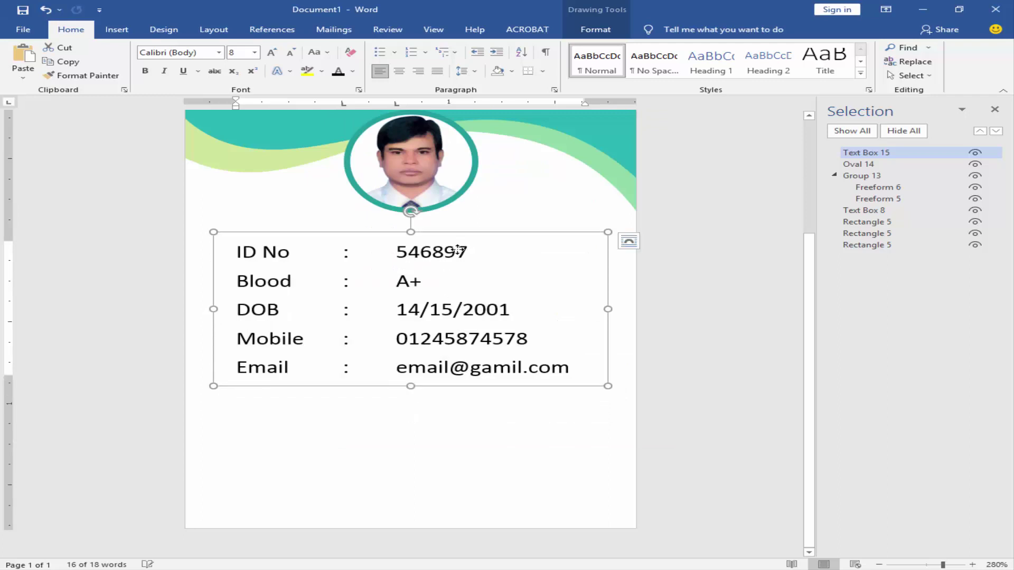
left_click_drag(458, 250, 457, 324)
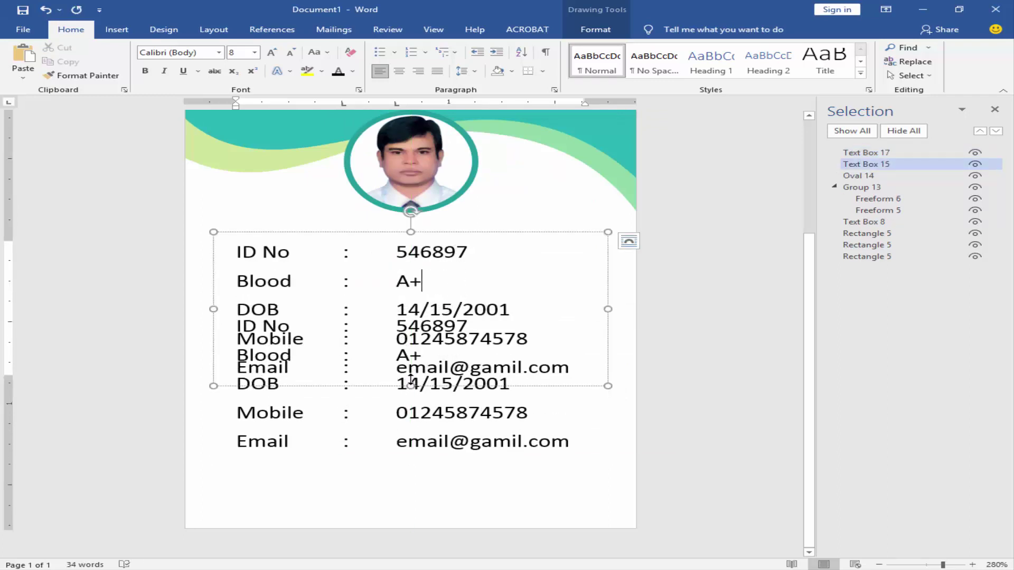
Shorten the upper box to two lines and paste the cardholder's name and 'Graphic Designer' title.
left_click_drag(410, 385, 411, 312)
left_click_drag(444, 235, 443, 225)
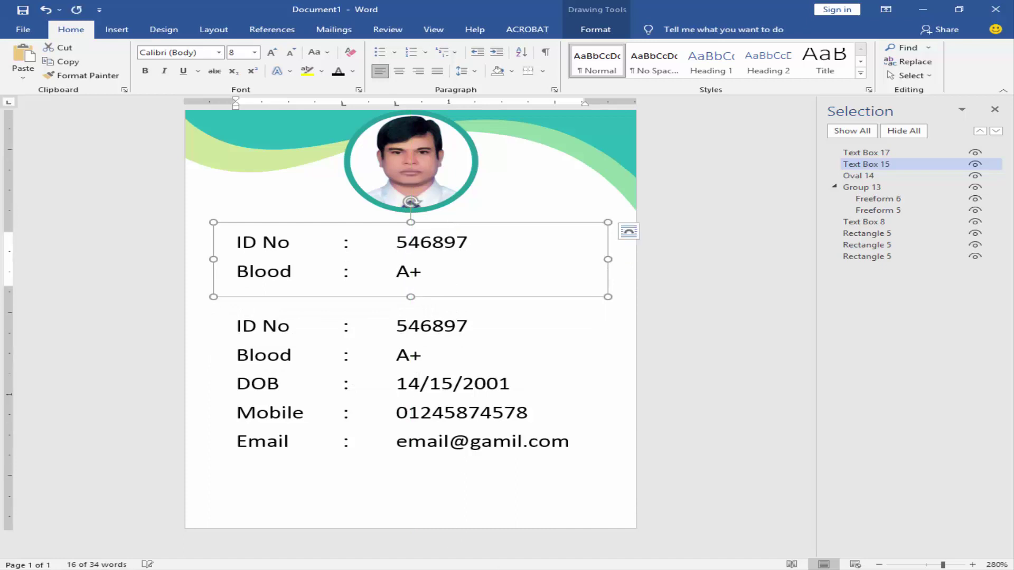
key("alt+Tab")
left_click_drag(771, 307, 672, 291)
key("ctrl+c")
left_click(489, 279)
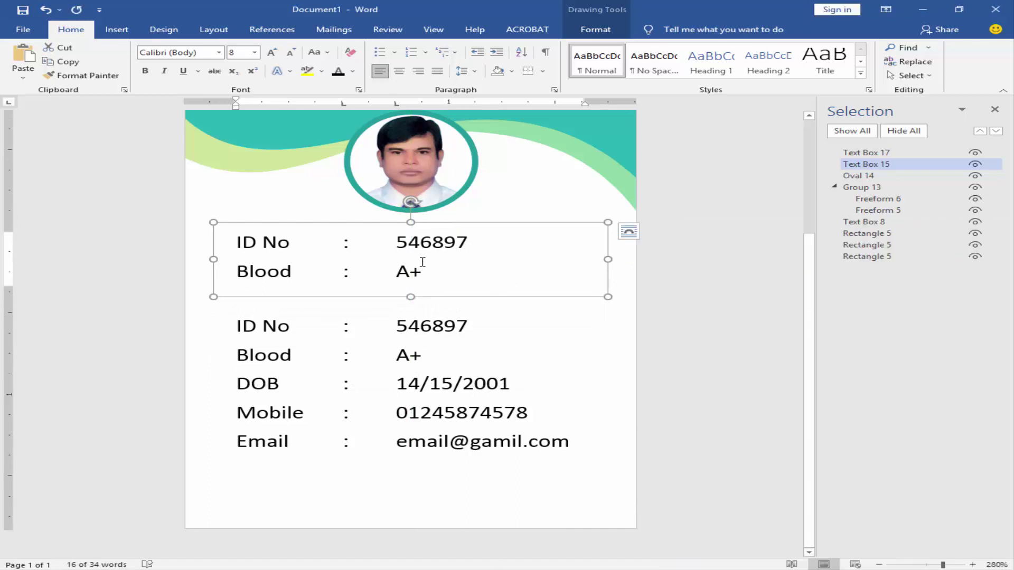
key("ctrl+a")
key("ctrl+v")
Single-space and centre the name block, bold the name at 9 pt, and move both boxes under the photo.
key("ctrl+a")
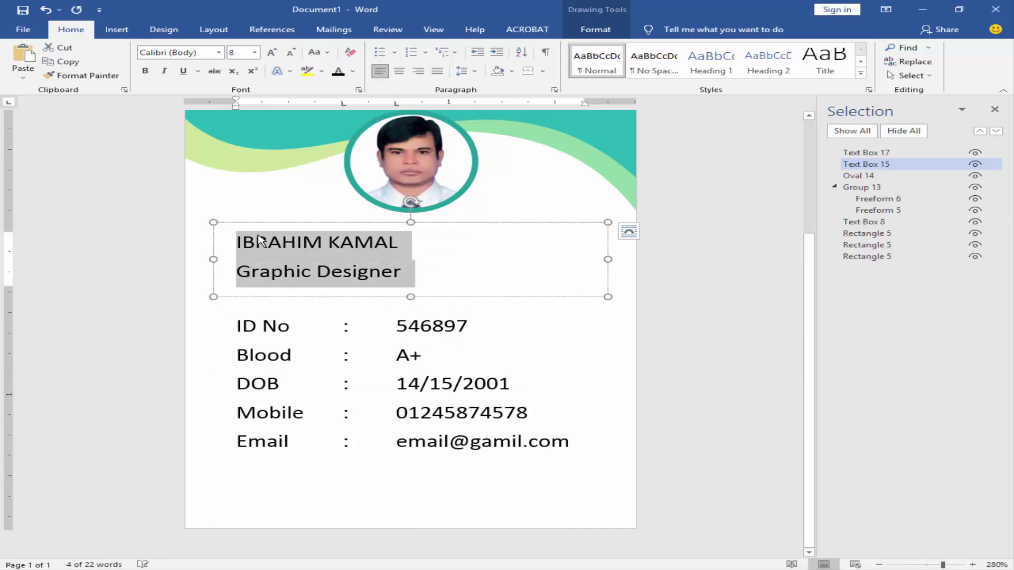
key("ctrl+1")
key("ctrl+e")
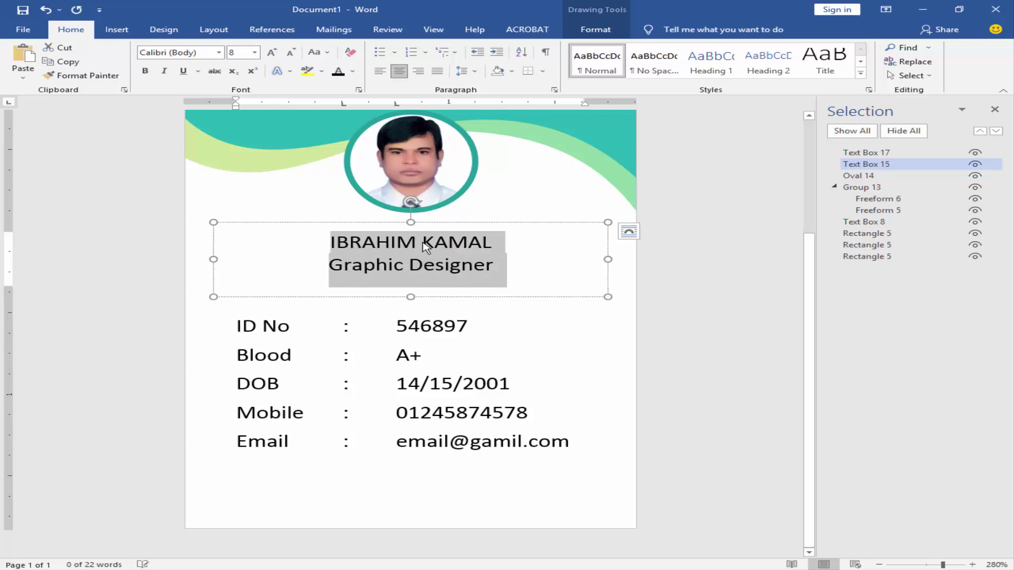
triple_click(422, 245)
key("ctrl+bracketright")
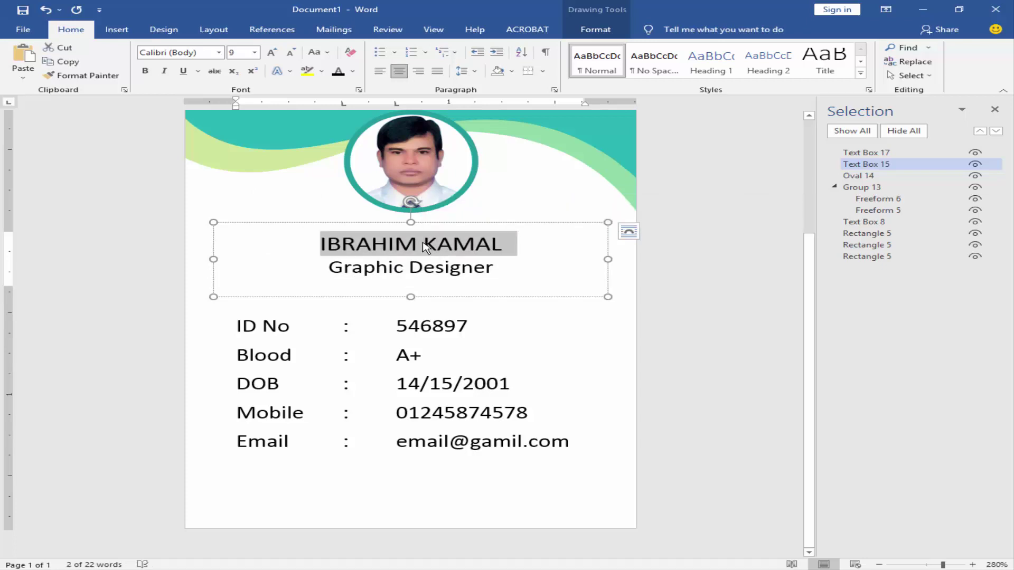
key("ctrl+b")
left_click_drag(410, 297, 414, 285)
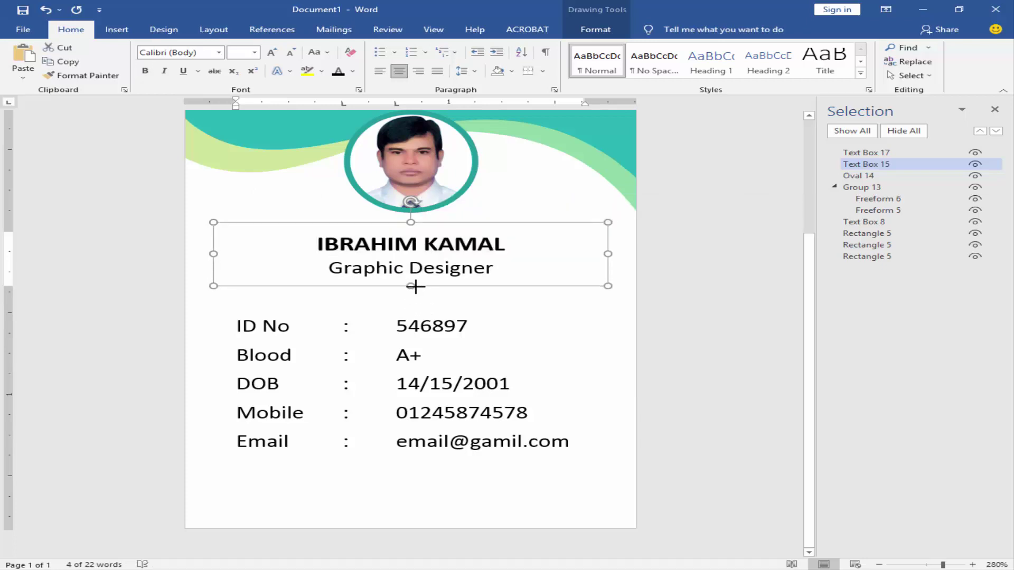
left_click_drag(444, 218, 435, 221)
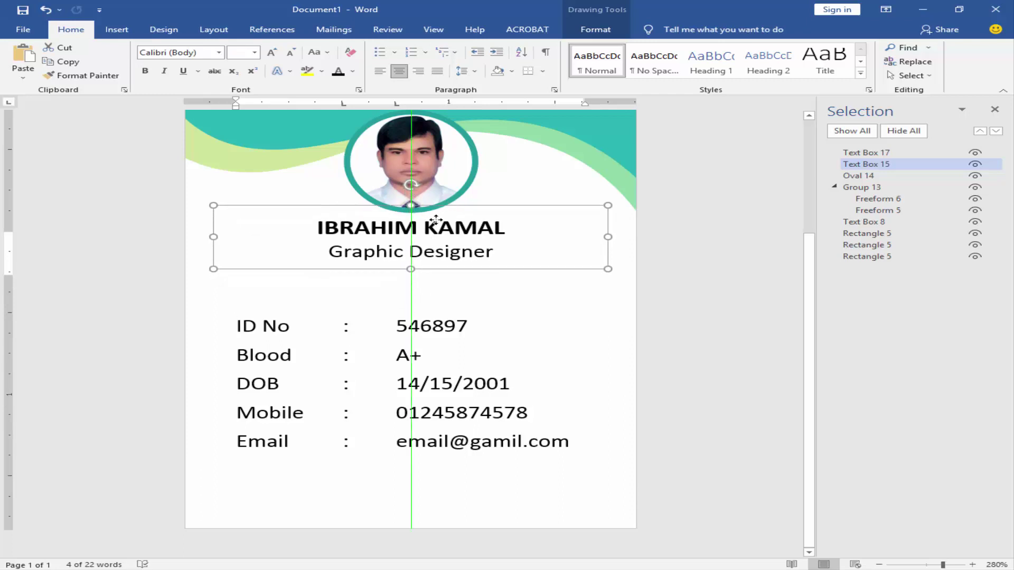
mouse_move(430, 306)
left_mouse_down()
mouse_move(437, 275)
mouse_move(438, 341)
left_mouse_up()
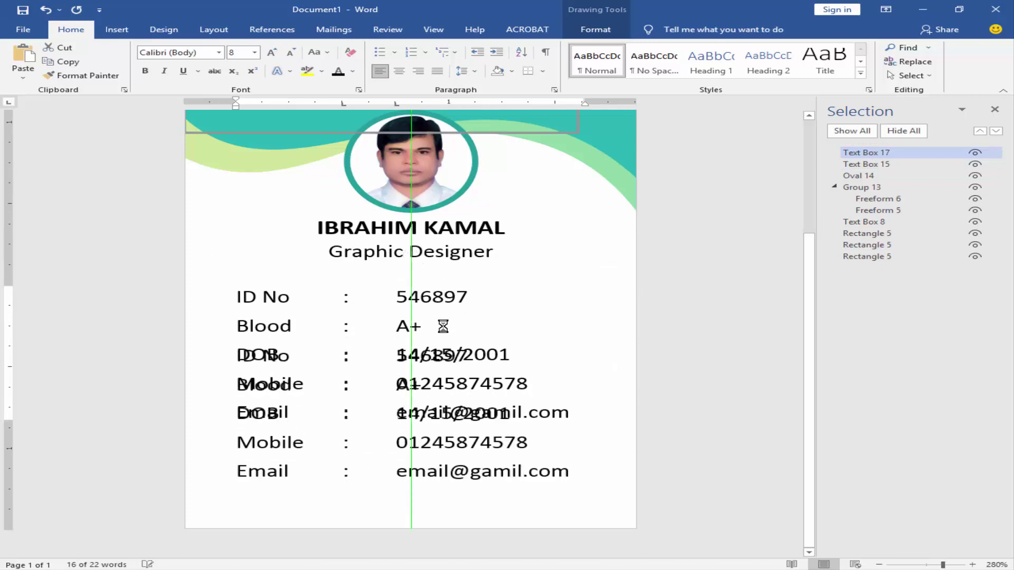
Copy the cardholder's name line into the duplicated details box, replacing its text.
left_click(387, 227)
triple_click(387, 227)
key("ctrl+c")
left_click(468, 470)
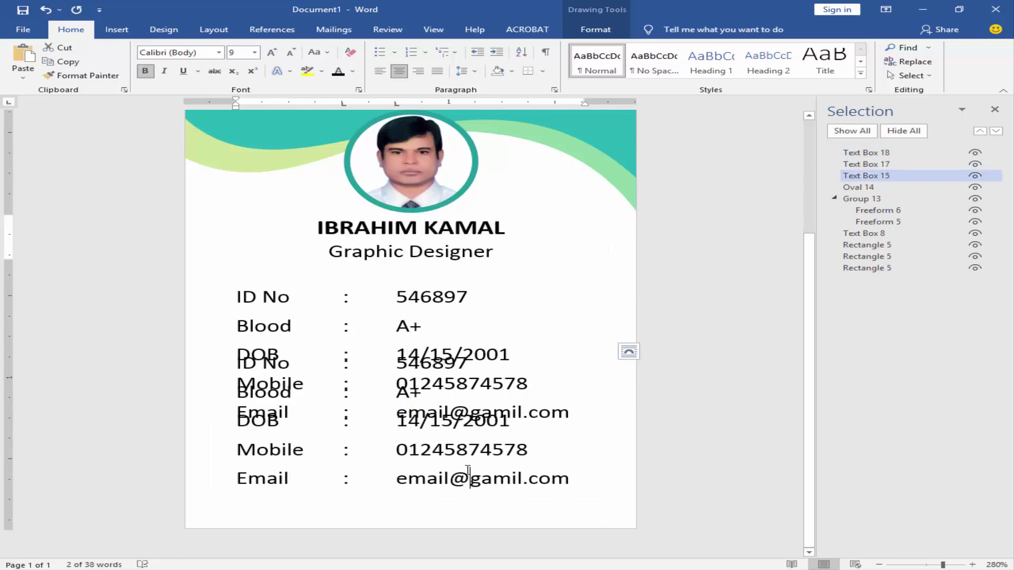
key("ctrl+a")
key("ctrl+v")
Shrink the duplicate box and format the name in 3 of 9 Barcode at 12 pt.
left_click_drag(415, 497, 415, 397)
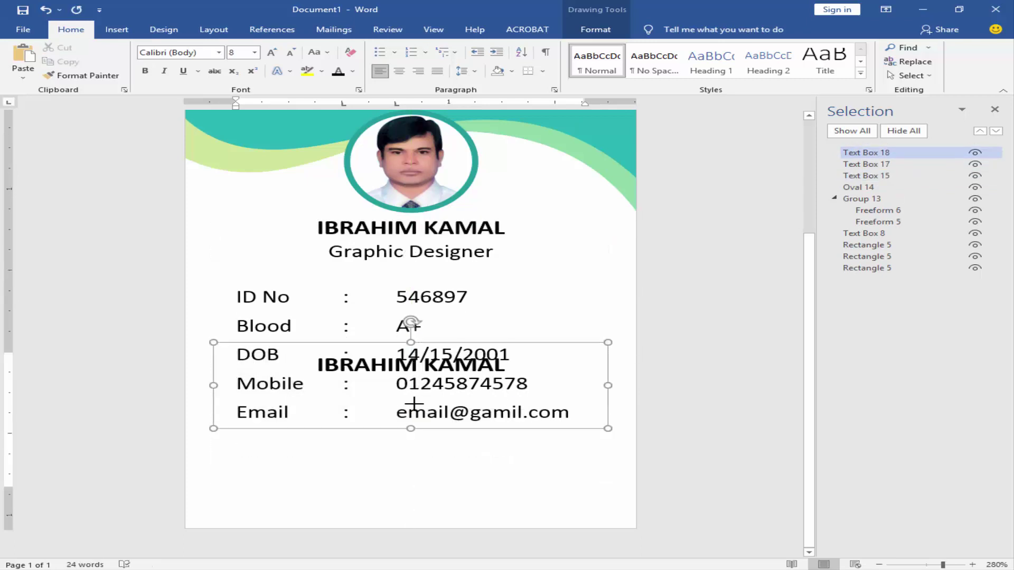
mouse_move(608, 370)
left_mouse_down()
mouse_move(520, 369)
mouse_move(507, 469)
left_mouse_up()
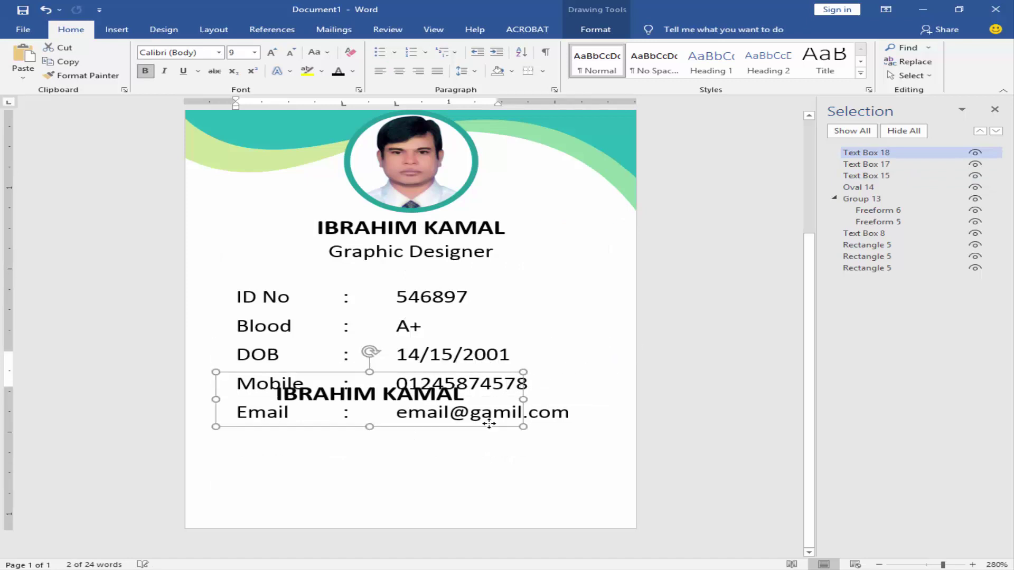
triple_click(436, 489)
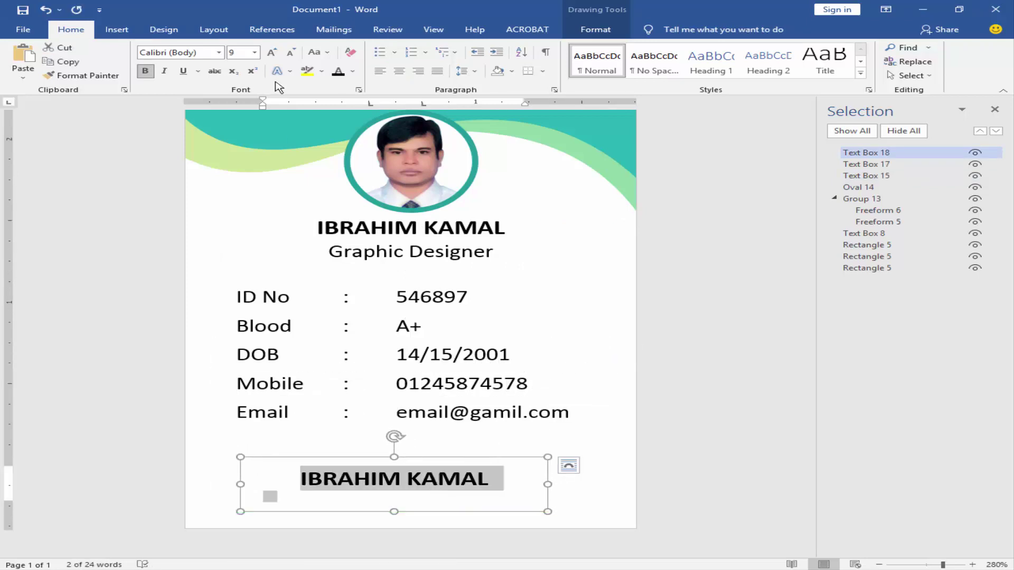
left_click(219, 52)
left_click(229, 168)
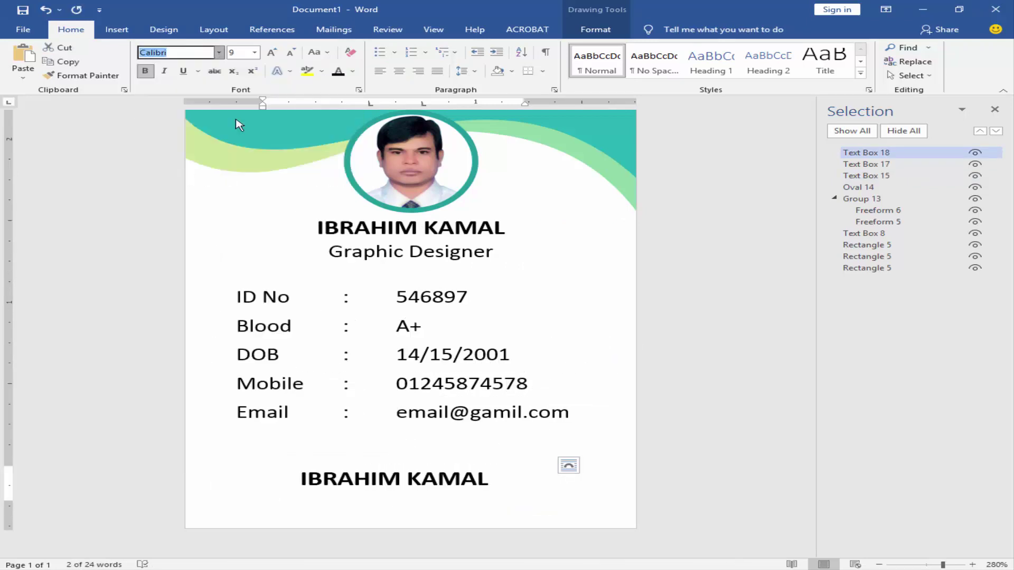
type("3 of 9 Barcode")
scroll(388, 443, "up", 10)
key("ctrl+bracketright")
key("ctrl+bracketright")
key("ctrl+bracketright")
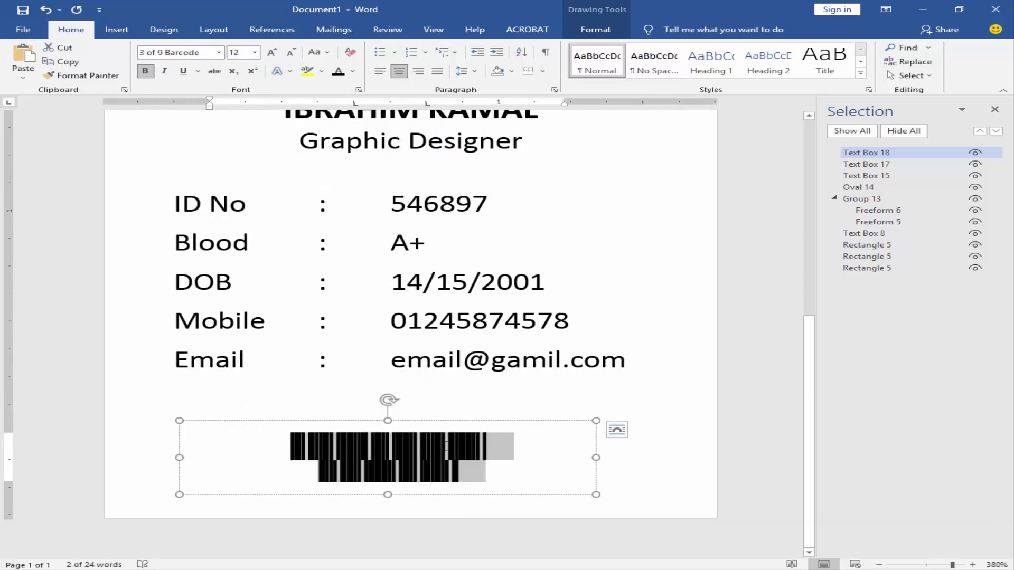
Widen the barcode box onto one line and centre it on the card.
left_click_drag(595, 458, 663, 458)
left_click(565, 391)
scroll(566, 391, "up", 1)
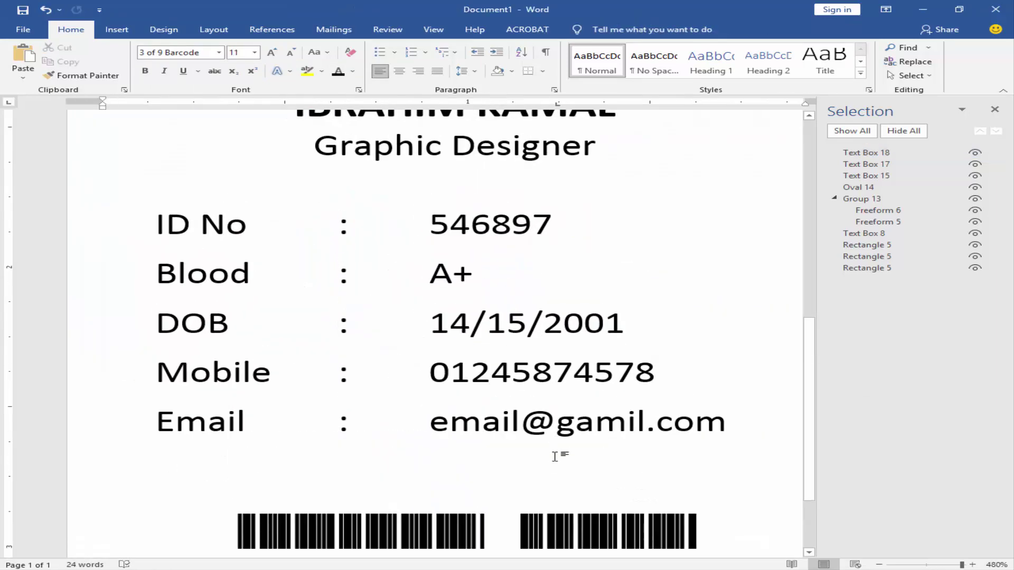
scroll(557, 453, "down", 1)
left_click(539, 472)
left_click(418, 488)
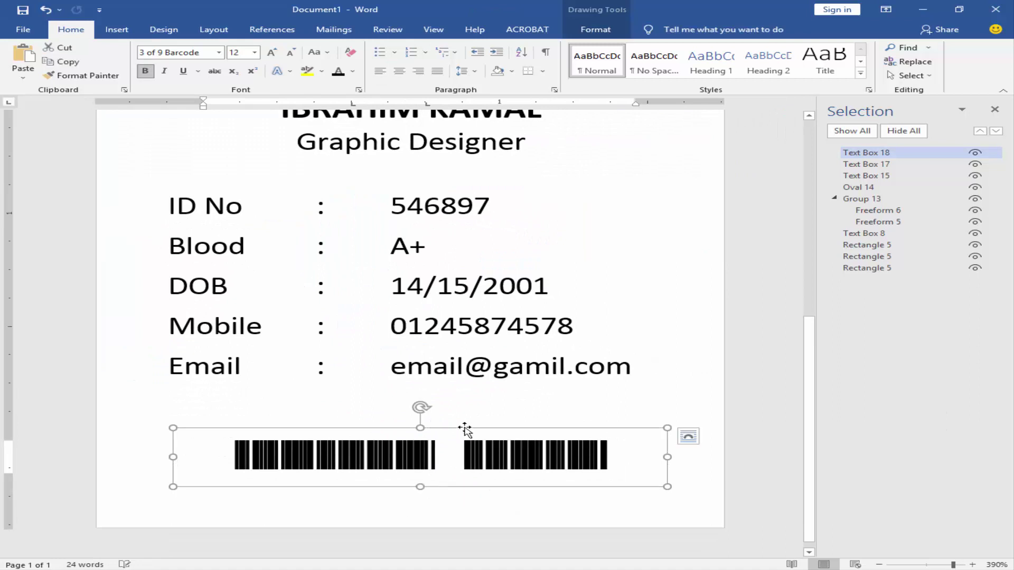
left_click_drag(464, 430, 448, 405)
Centre the barcode text, widen the box both ways, and settle on 16 pt.
left_click(476, 448)
key("ctrl+e")
key("ctrl+bracketright")
key("ctrl+bracketright")
key("ctrl+bracketright")
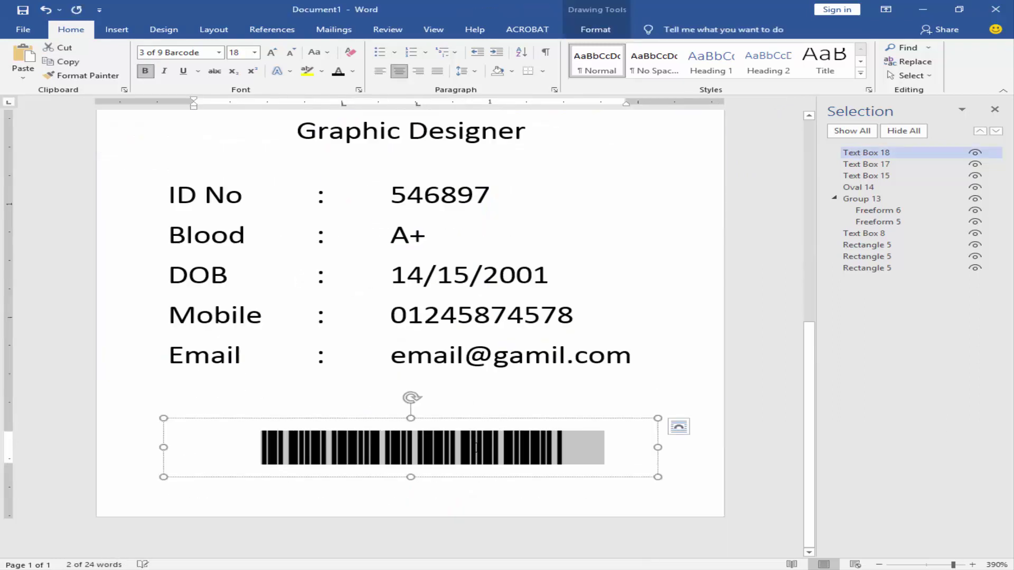
left_click_drag(658, 448, 721, 448)
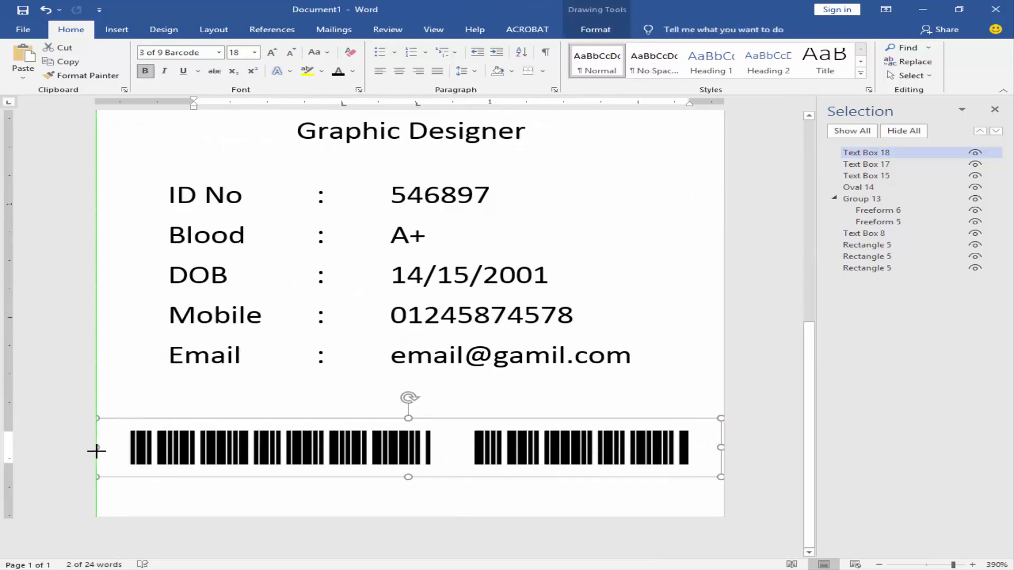
left_click_drag(164, 447, 109, 448)
key("ctrl+bracketright")
key("ctrl+bracketright")
key("ctrl+bracketleft")
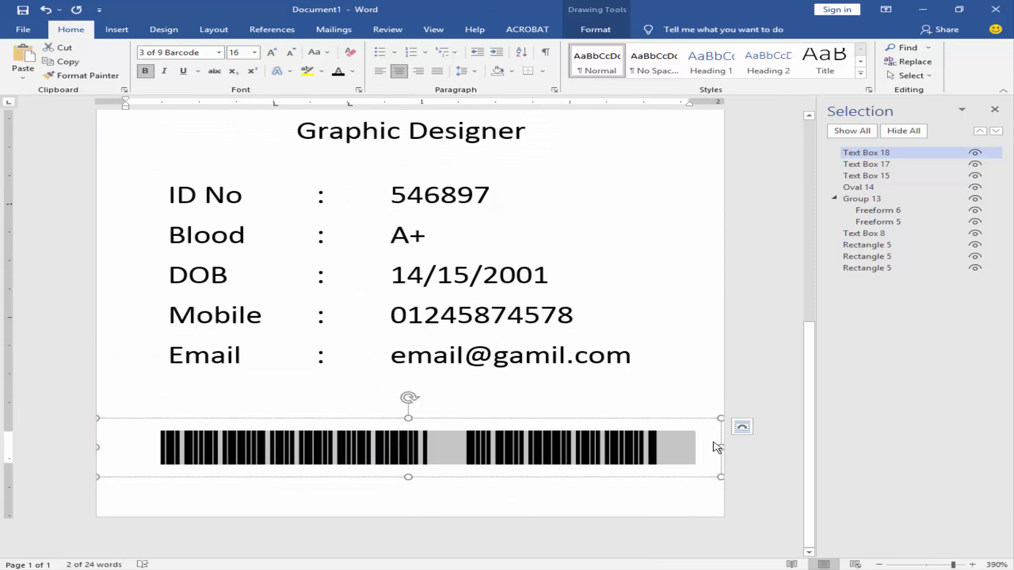
left_click(509, 505)
Fine-tune the barcode box position and width, left-align it and reduce its left indent.
left_click_drag(469, 417, 439, 418)
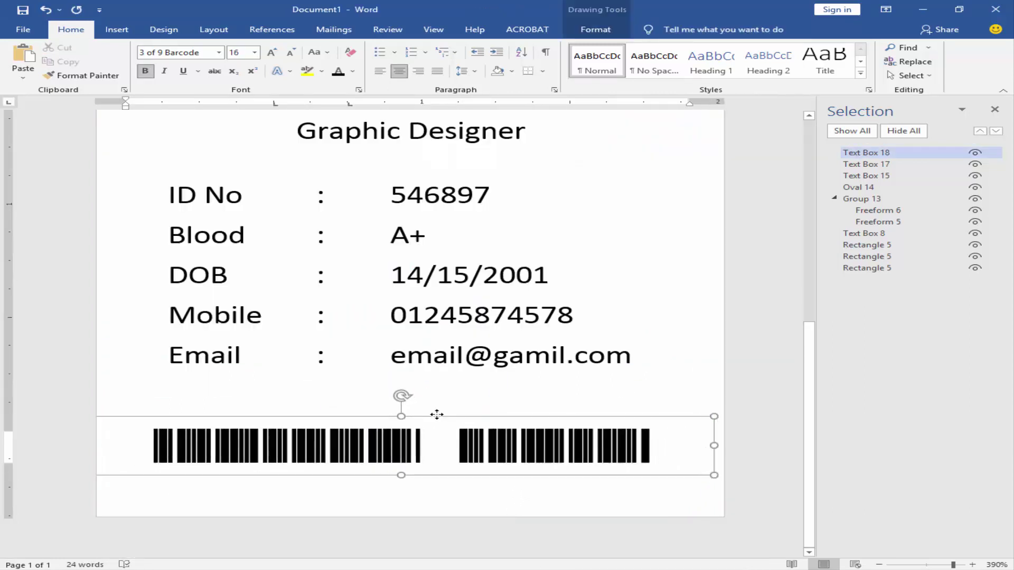
left_click_drag(440, 418, 449, 417)
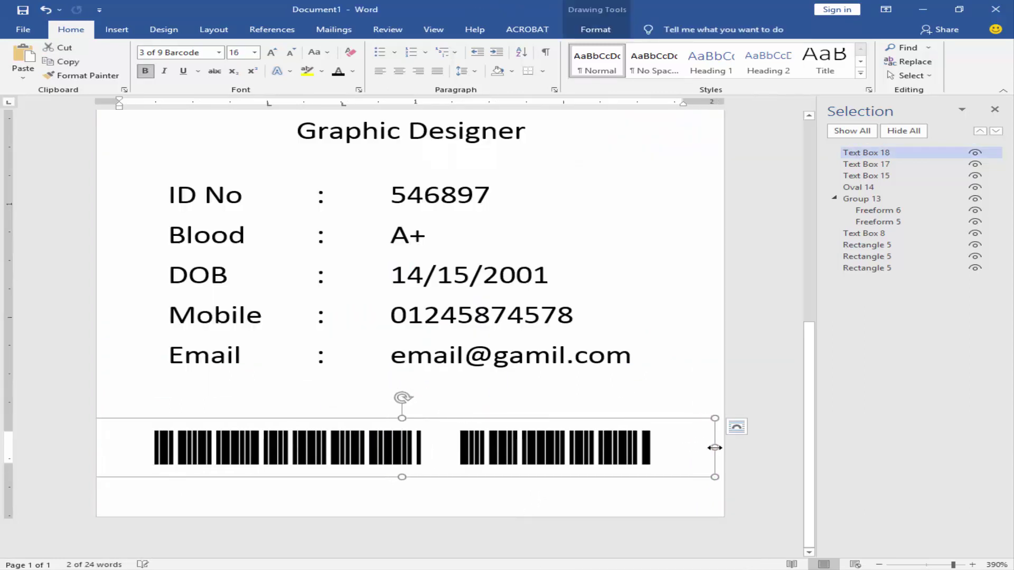
left_click_drag(625, 448, 656, 448)
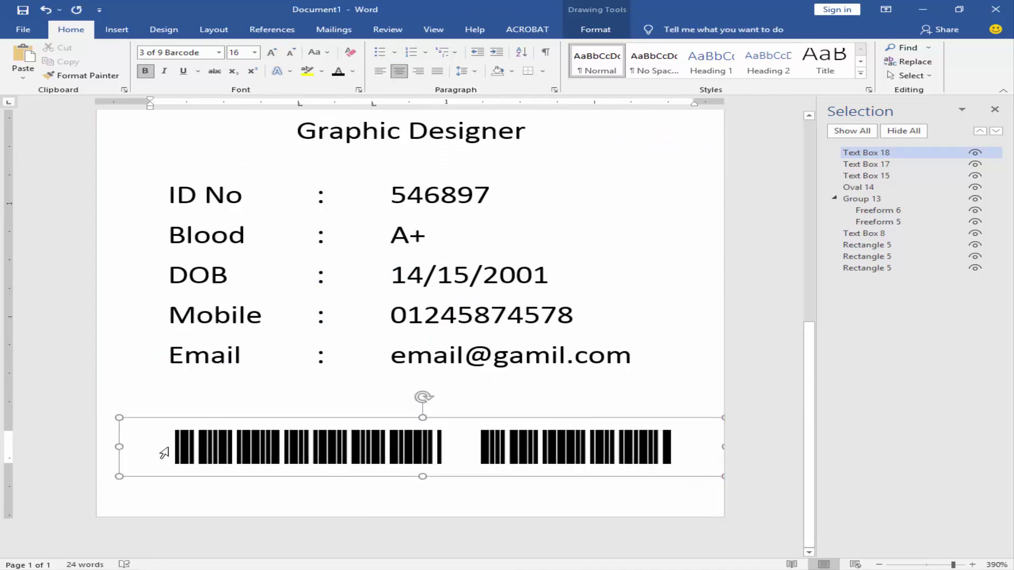
left_click_drag(150, 108, 131, 107)
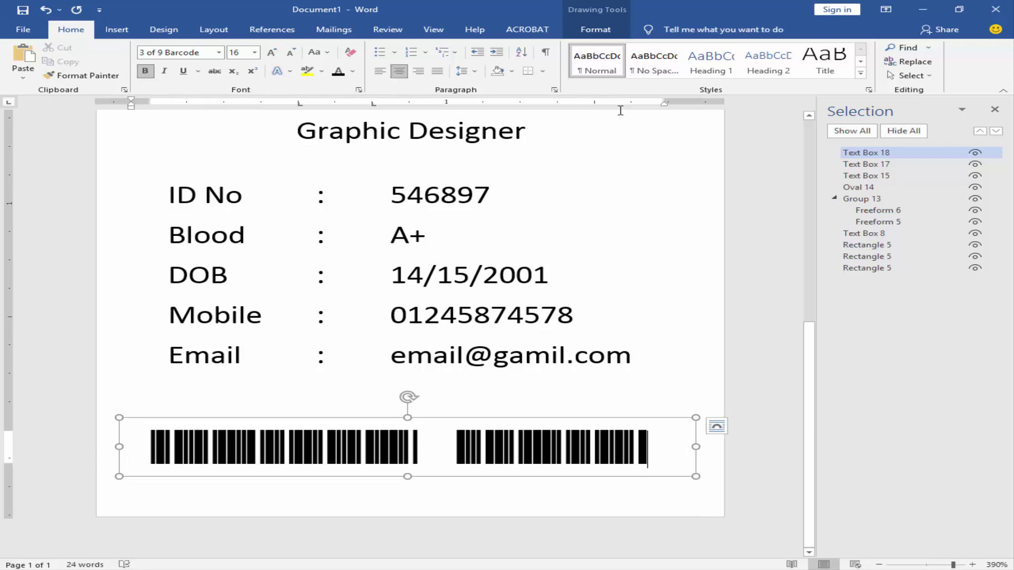
left_click_drag(696, 446, 652, 446)
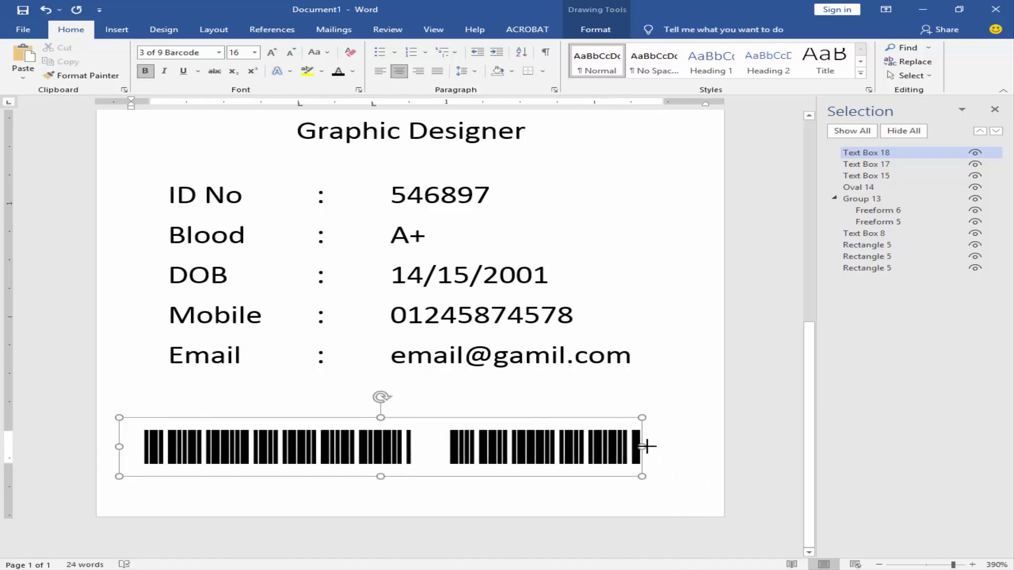
left_click(170, 446)
key("ctrl+l")
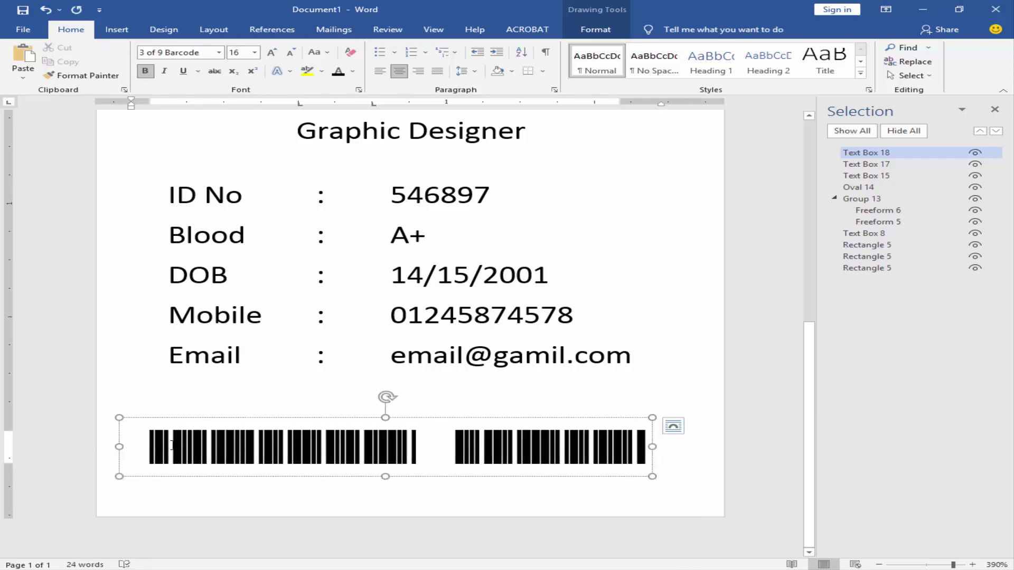
left_click_drag(131, 104, 112, 104)
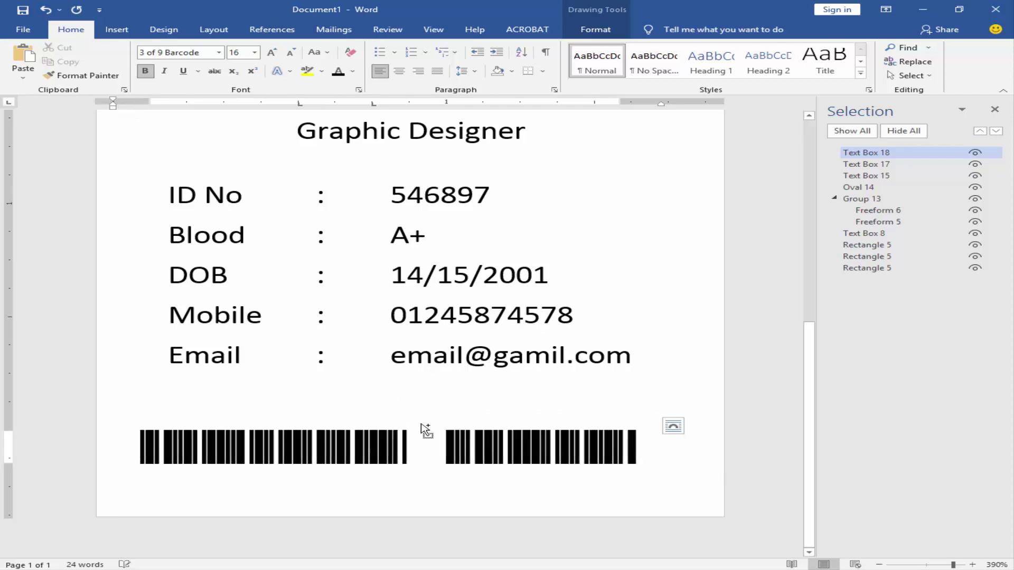
Move the barcode box to the page centre beneath the ID details and review the finished card.
left_click_drag(350, 445, 464, 417)
scroll(467, 350, "down", 2)
left_click(468, 350)
scroll(468, 350, "down", 5)
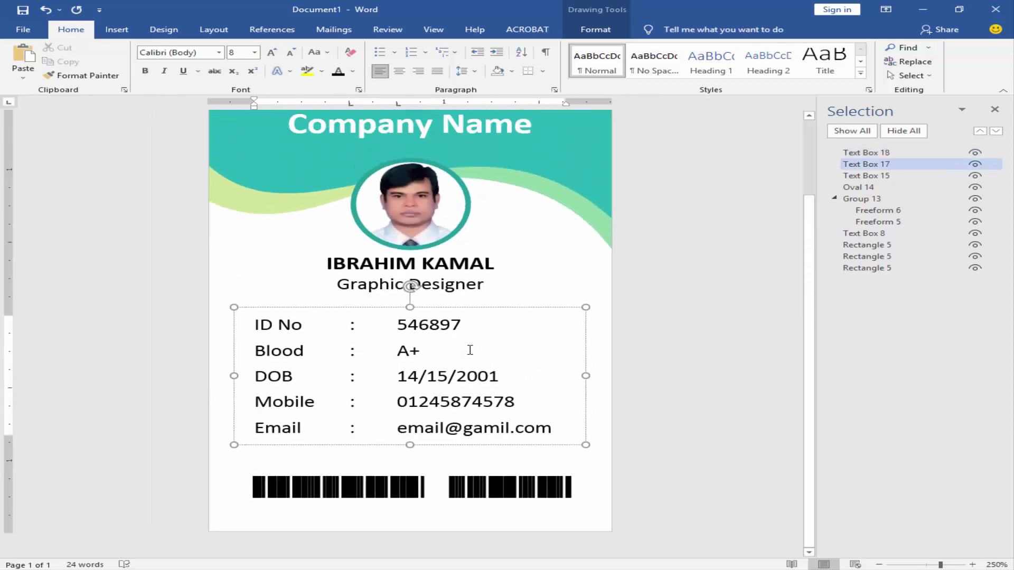
scroll(470, 347, "down", 5)
scroll(475, 343, "down", 10)
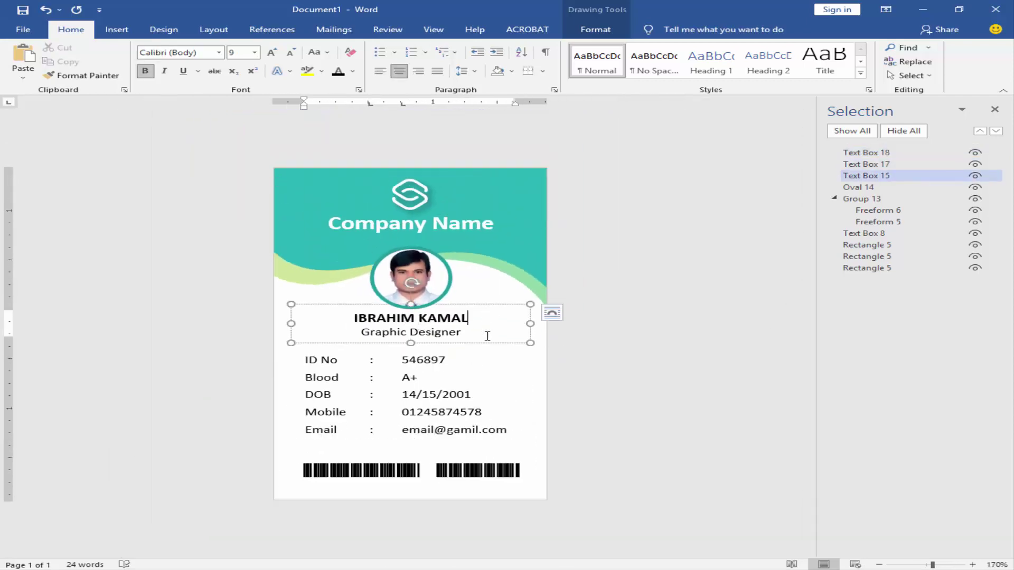
left_click(538, 452)
scroll(660, 453, "up", 1)
scroll(660, 453, "up", 1)
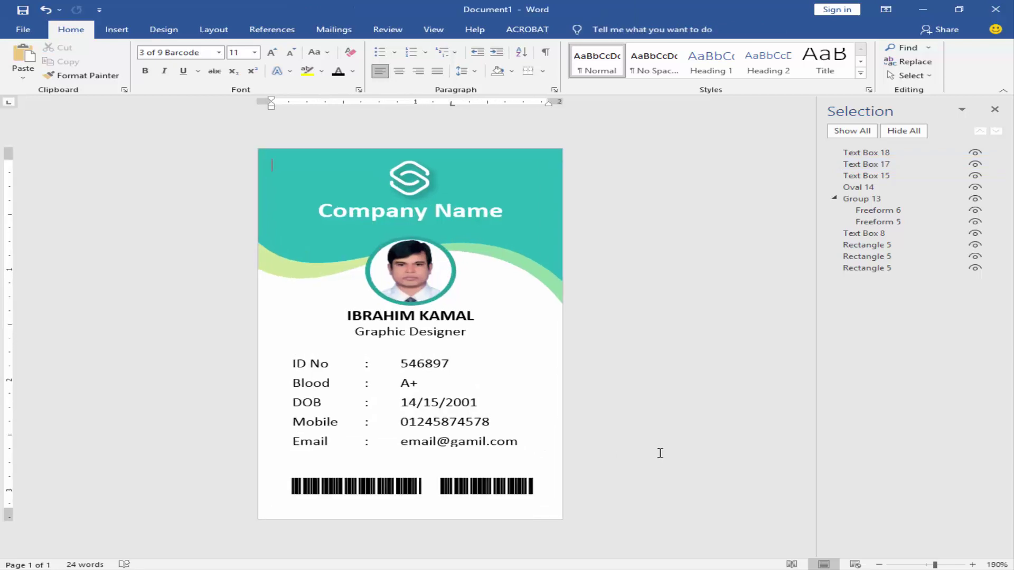